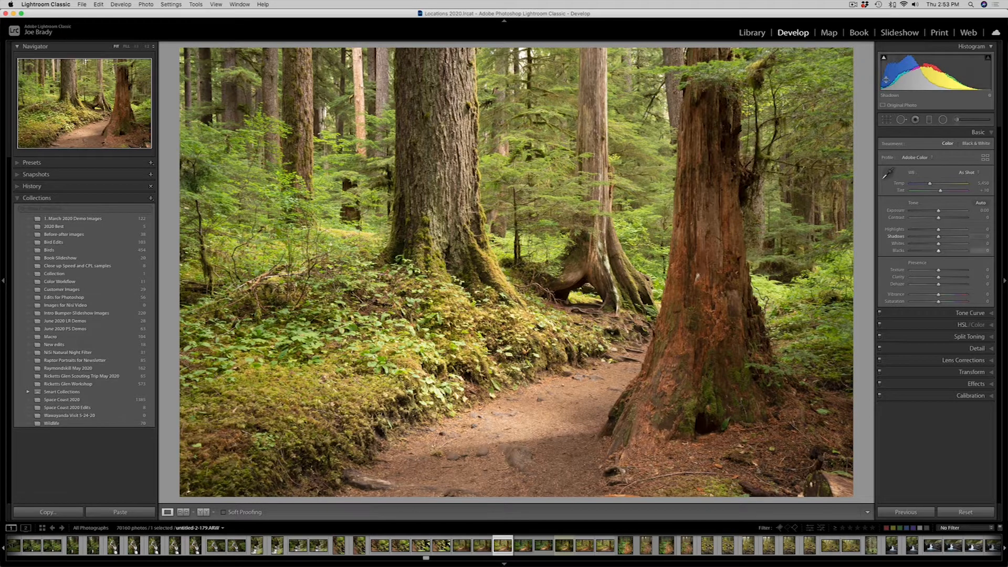
- Turn on shadow clipping, inspect the dark areas beside the red trunk up close, and turn the clipping display off
{"action": "mouse_move", "coordinate": [885, 60]}
{"action": "left_click", "coordinate": [884, 59]}
{"action": "left_click", "coordinate": [747, 187]}
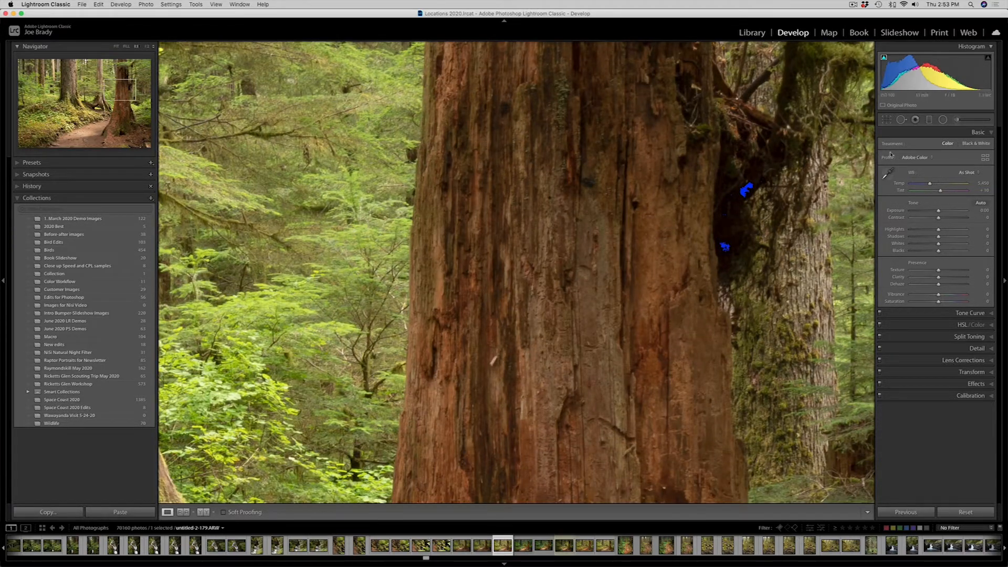
{"action": "left_click", "coordinate": [883, 58]}
{"action": "left_click", "coordinate": [791, 278]}
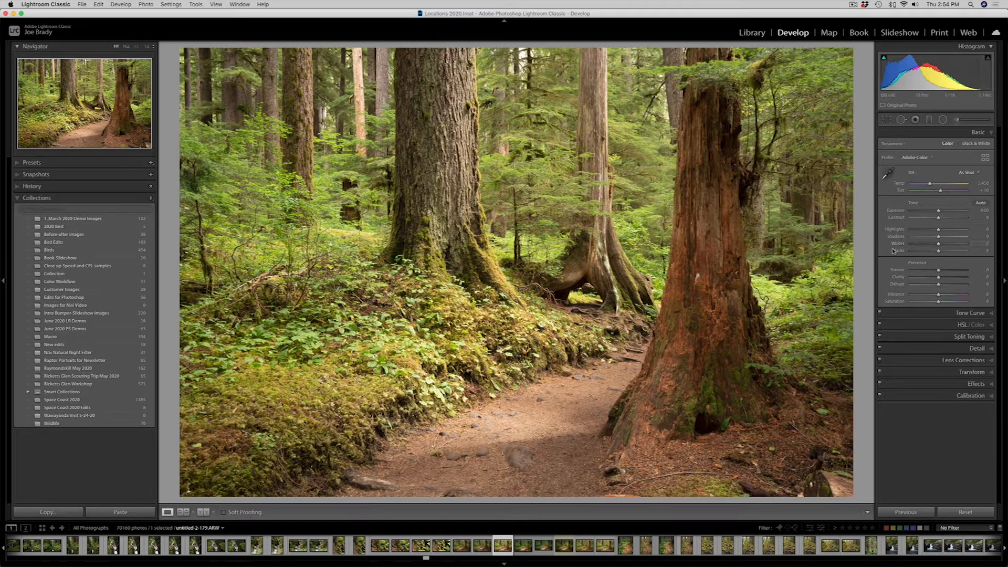
- Set Texture to +56 and Clarity to +30 for the whole photo
{"action": "left_click", "coordinate": [956, 270]}
{"action": "left_click", "coordinate": [949, 277]}
{"action": "mouse_move", "coordinate": [949, 278]}
{"action": "left_mouse_down"}
{"action": "mouse_move", "coordinate": [956, 271]}
{"action": "mouse_move", "coordinate": [947, 278]}
{"action": "left_mouse_up"}
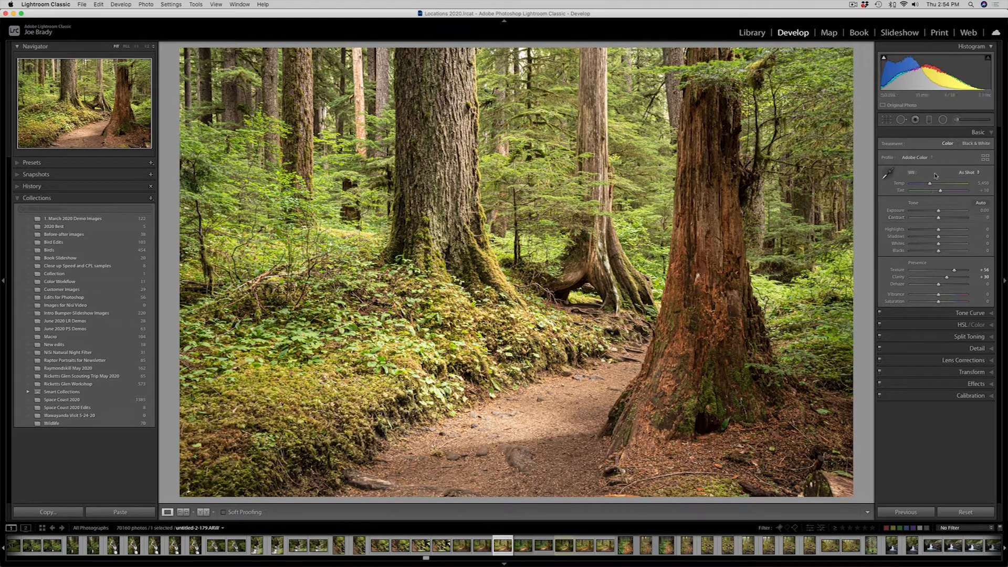
- Draw a radial filter over the forest path and start reshaping it around the path and the sunlit bank
{"action": "left_click", "coordinate": [942, 121]}
{"action": "left_click_drag", "start_coordinate": [561, 225], "coordinate": [694, 464]}
{"action": "left_click_drag", "start_coordinate": [560, 223], "coordinate": [508, 304]}
{"action": "left_click_drag", "start_coordinate": [651, 301], "coordinate": [626, 382]}
{"action": "left_click_drag", "start_coordinate": [506, 303], "coordinate": [538, 319]}
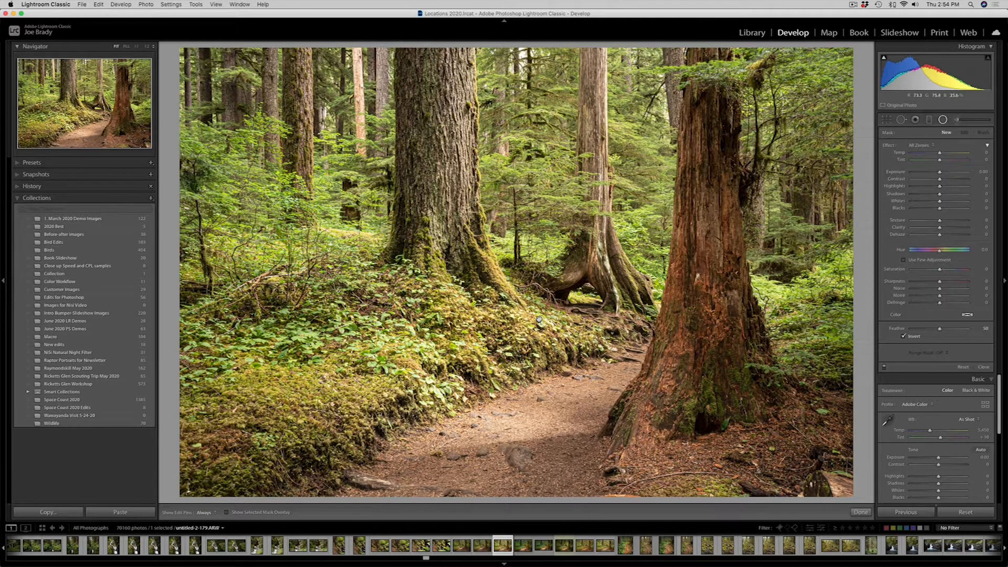
- Tilt and fit the radial ellipse over the path and tree bases, disable Invert, and check the mask overlay
{"action": "left_click_drag", "start_coordinate": [660, 395], "coordinate": [646, 416]}
{"action": "left_click_drag", "start_coordinate": [540, 320], "coordinate": [551, 355]}
{"action": "left_click_drag", "start_coordinate": [450, 269], "coordinate": [457, 274]}
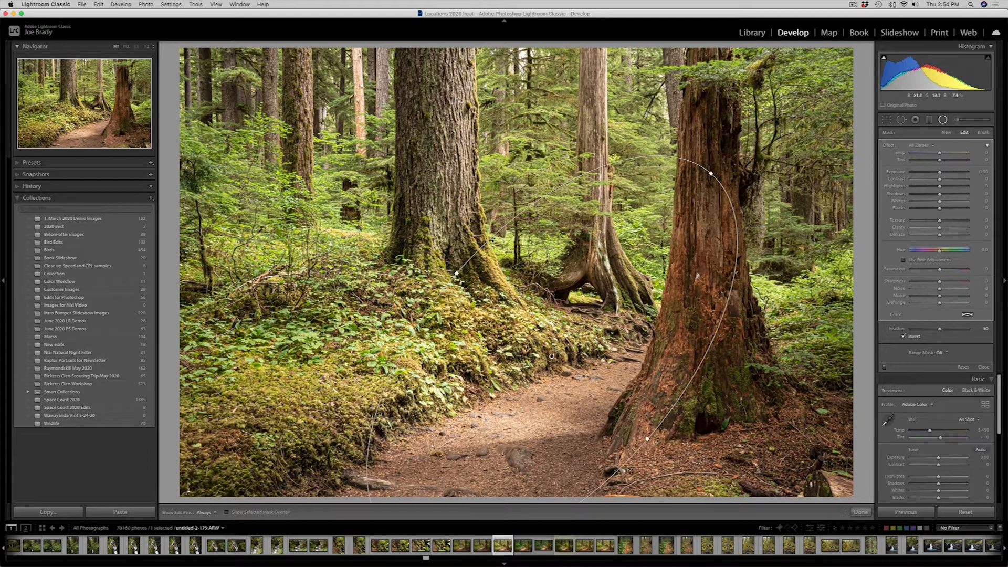
{"action": "left_click_drag", "start_coordinate": [653, 443], "coordinate": [643, 459]}
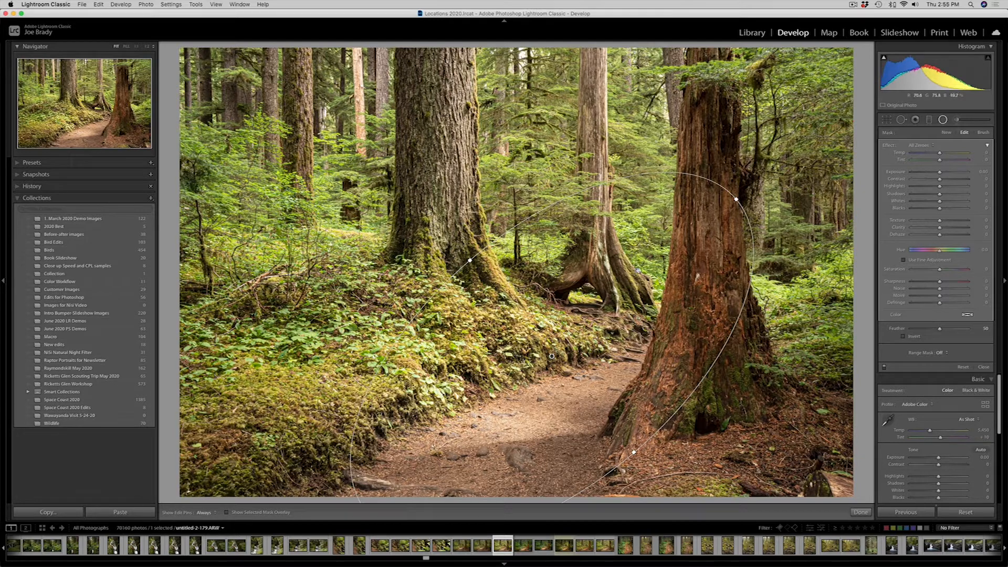
{"action": "key", "text": "o"}
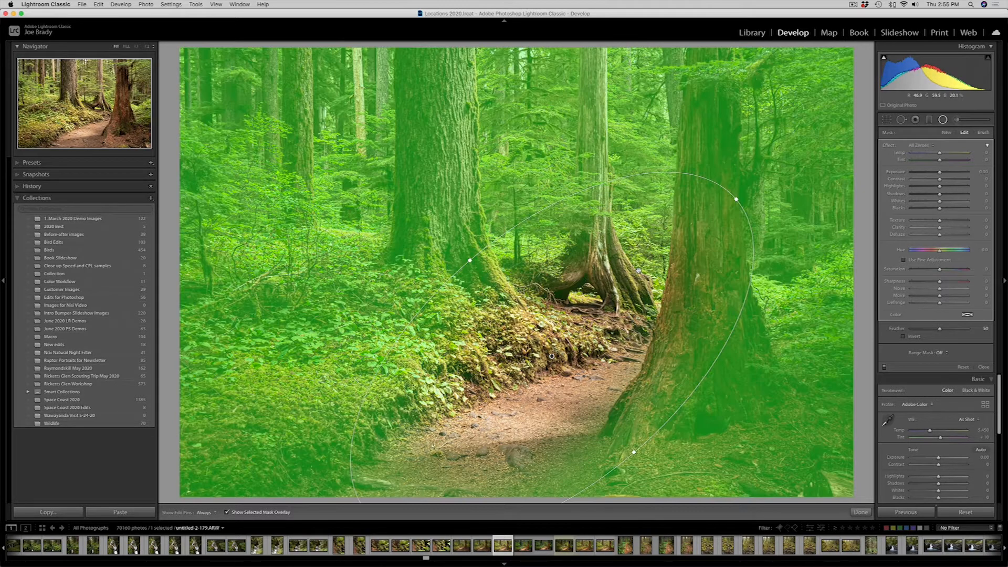
{"action": "key", "text": "o"}
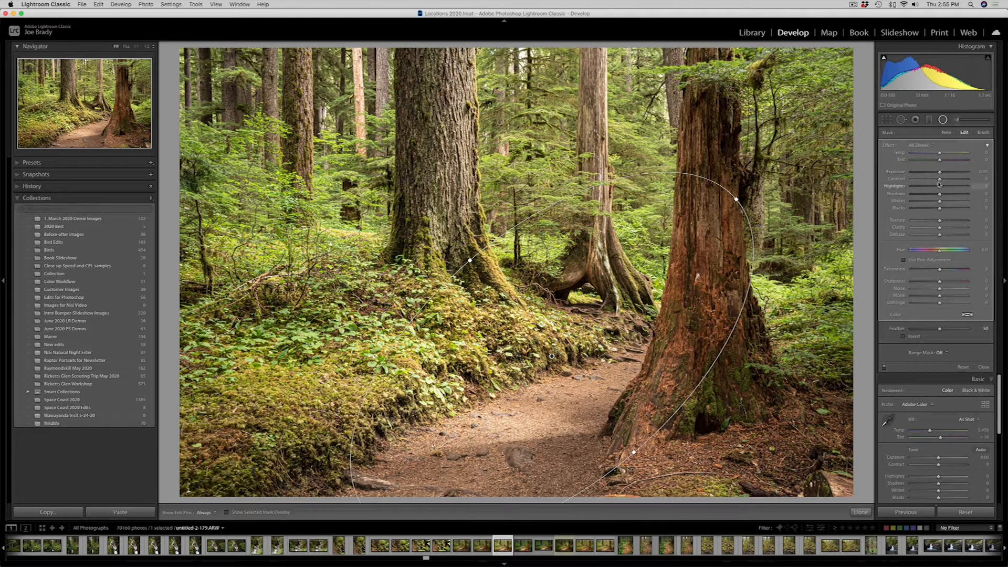
- Darken and cool the area outside the ellipse with Exposure −0.60, Contrast 34 and Temp −34
{"action": "left_click_drag", "start_coordinate": [940, 172], "coordinate": [949, 179]}
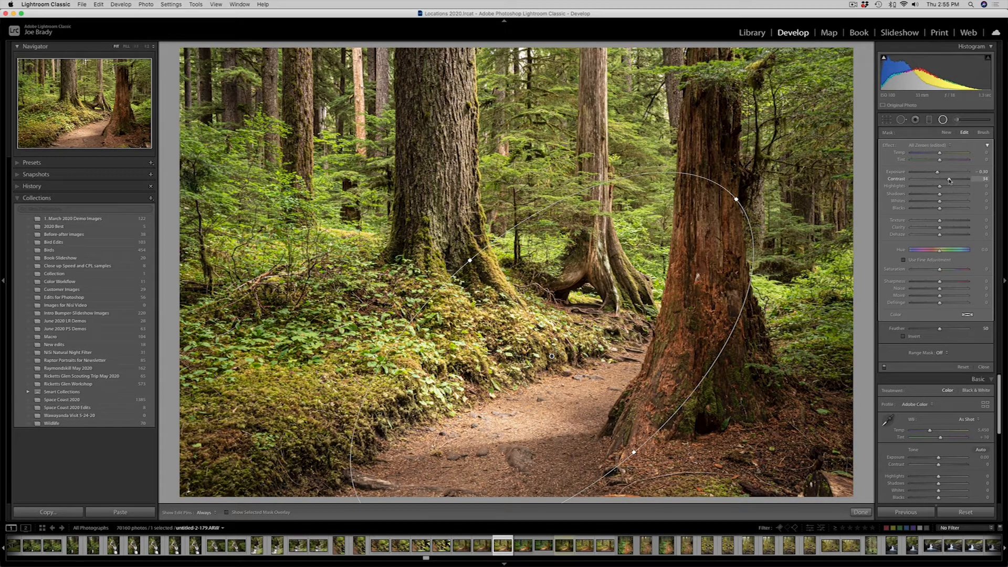
{"action": "left_click_drag", "start_coordinate": [939, 172], "coordinate": [938, 174]}
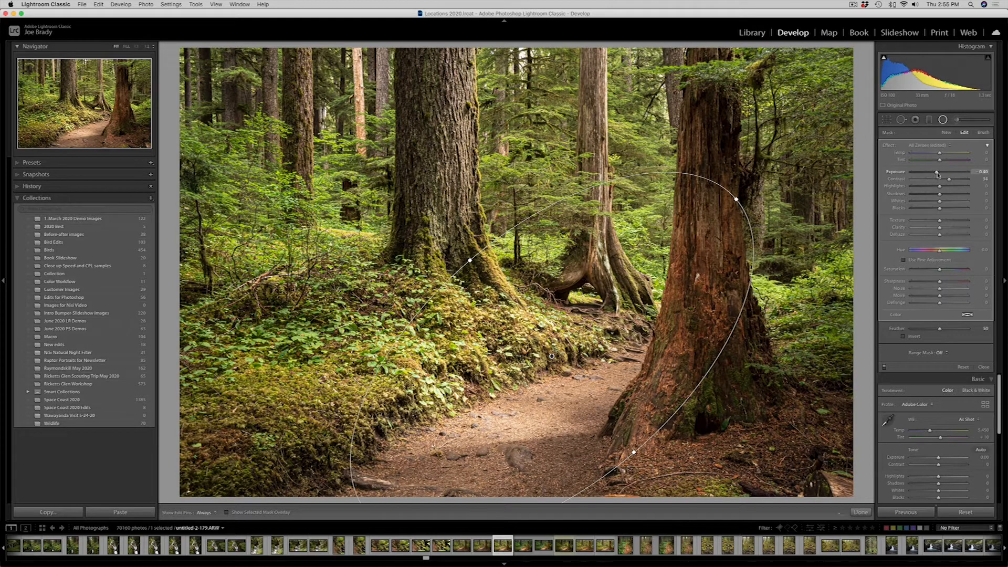
{"action": "left_click_drag", "start_coordinate": [941, 155], "coordinate": [932, 154]}
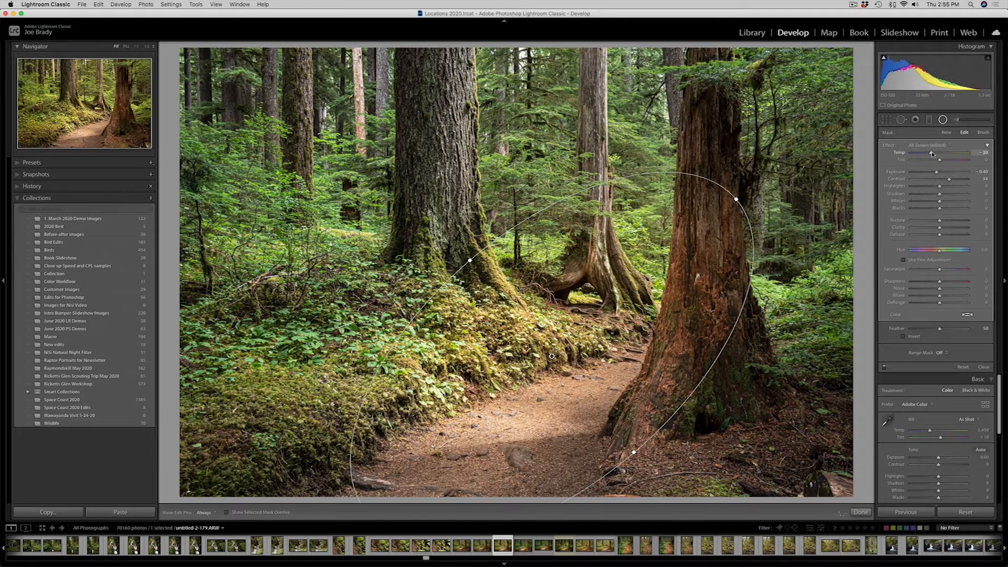
{"action": "left_click_drag", "start_coordinate": [932, 154], "coordinate": [930, 154]}
{"action": "left_click_drag", "start_coordinate": [936, 171], "coordinate": [937, 173]}
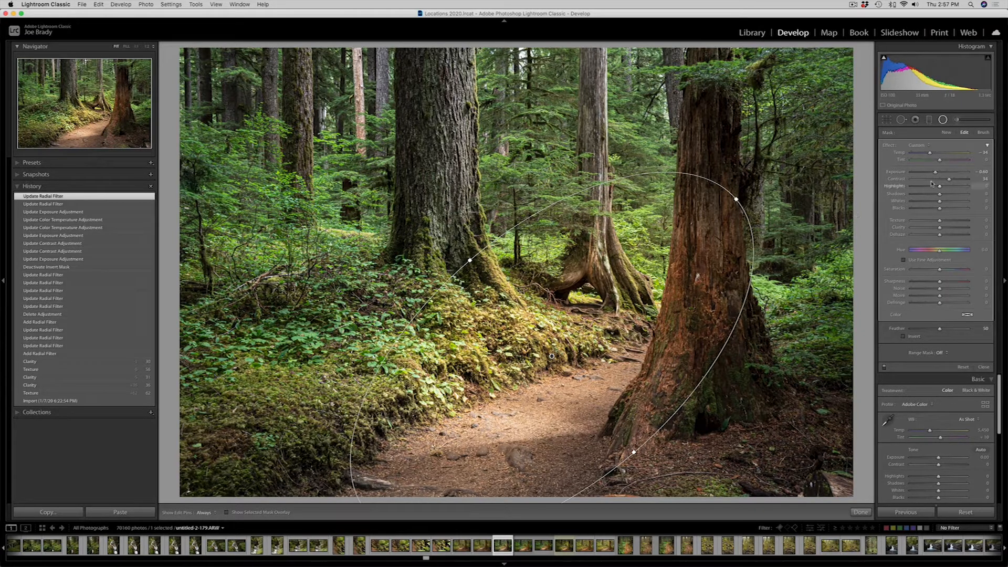
- Lower the radial filter's Exposure to about −1.03 and raise its Shadows to about 69
{"action": "left_click_drag", "start_coordinate": [935, 173], "coordinate": [932, 174]}
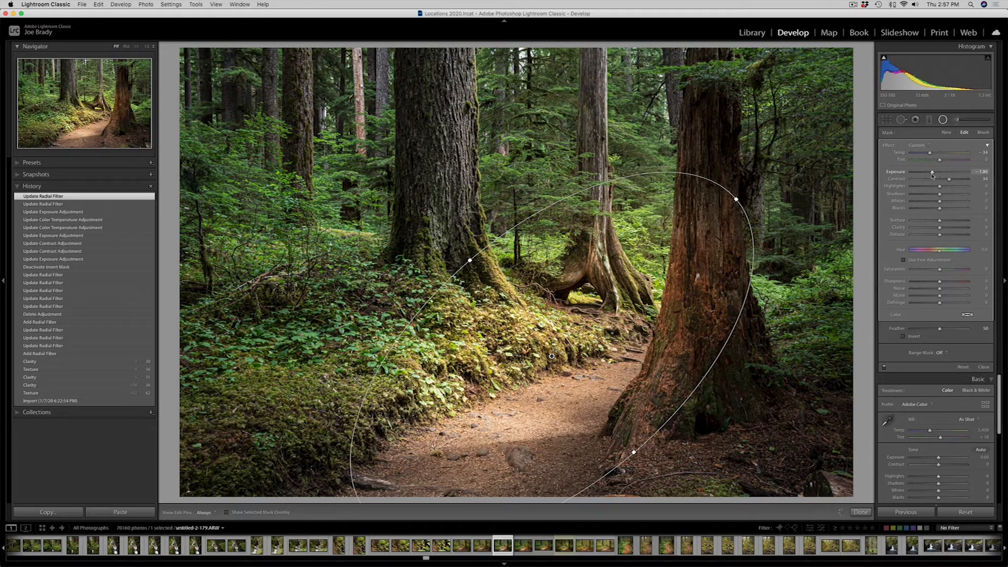
{"action": "left_click_drag", "start_coordinate": [940, 195], "coordinate": [954, 195]}
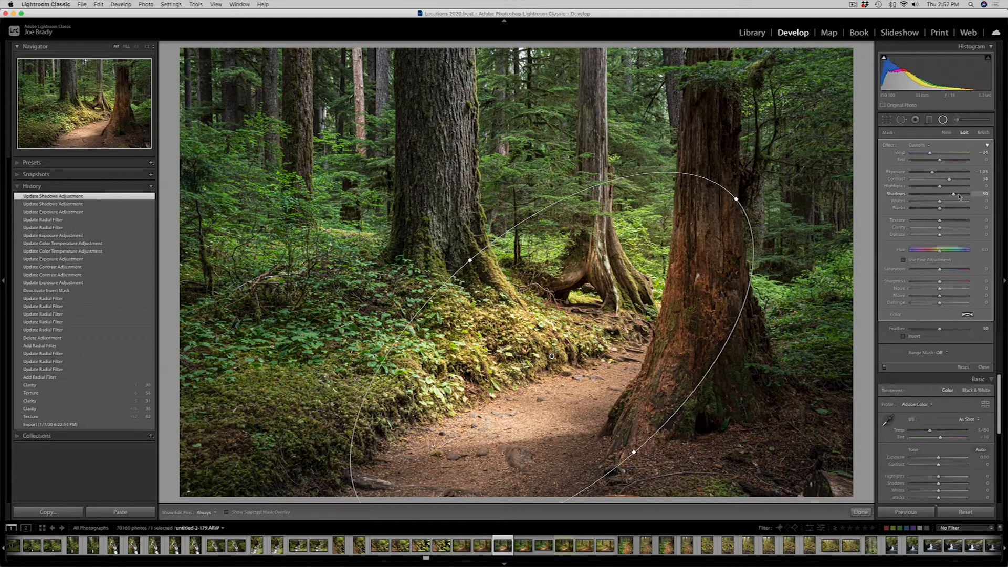
{"action": "left_click", "coordinate": [959, 195]}
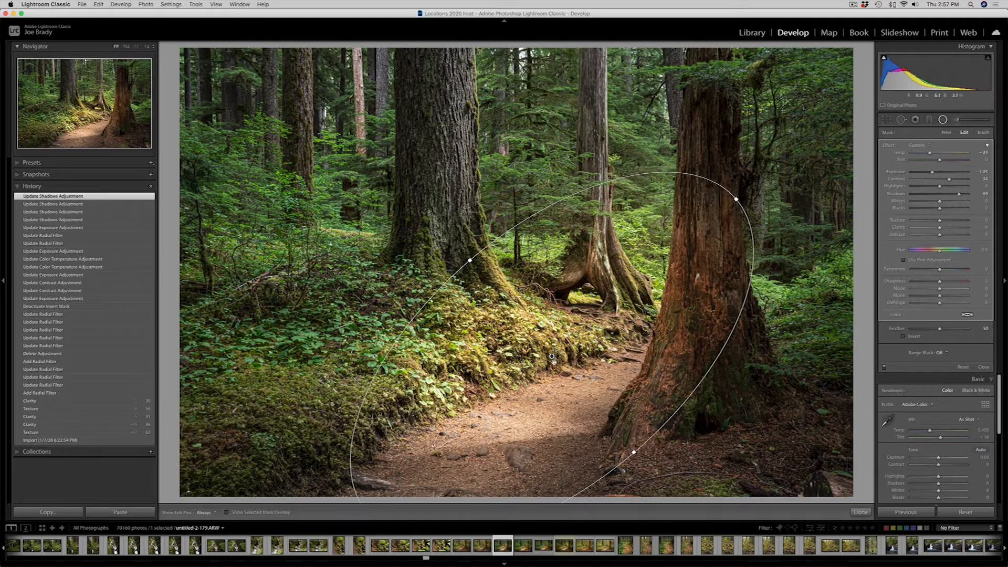
- Duplicate the radial filter, invert the copy to affect the inside of the ellipse, and reset its adjustment sliders
{"action": "right_click", "coordinate": [551, 356]}
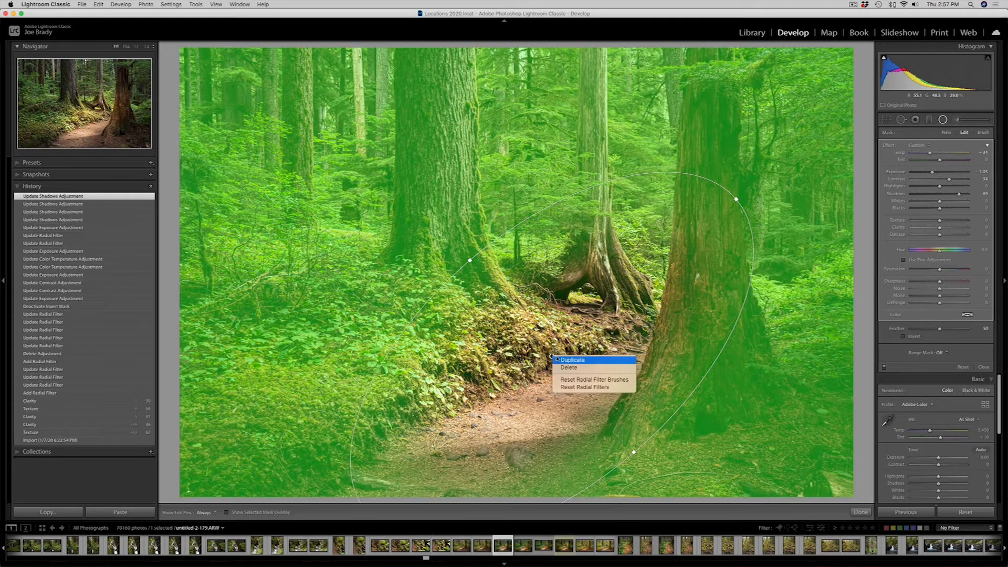
{"action": "left_click", "coordinate": [565, 359]}
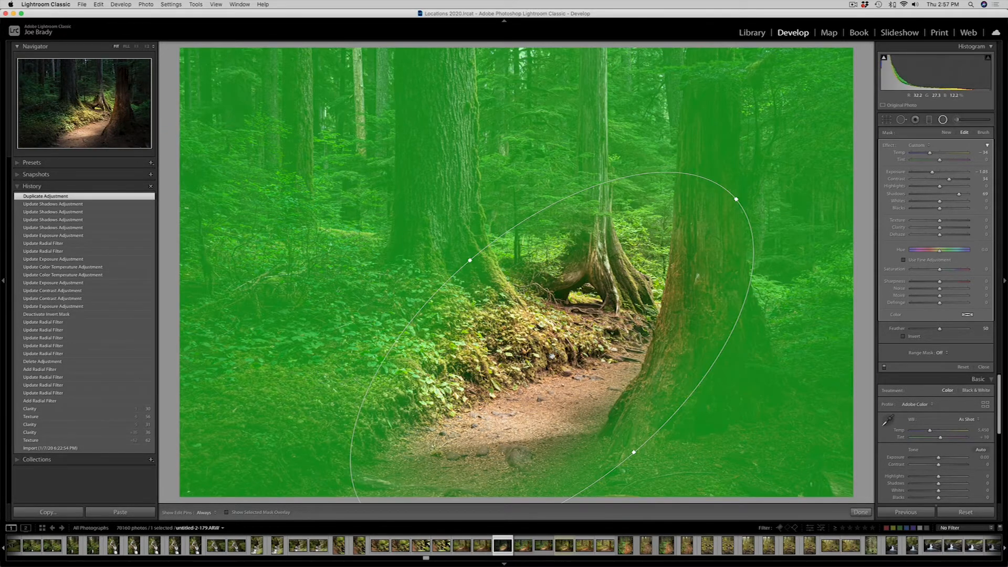
{"action": "left_click_drag", "start_coordinate": [551, 356], "coordinate": [555, 356]}
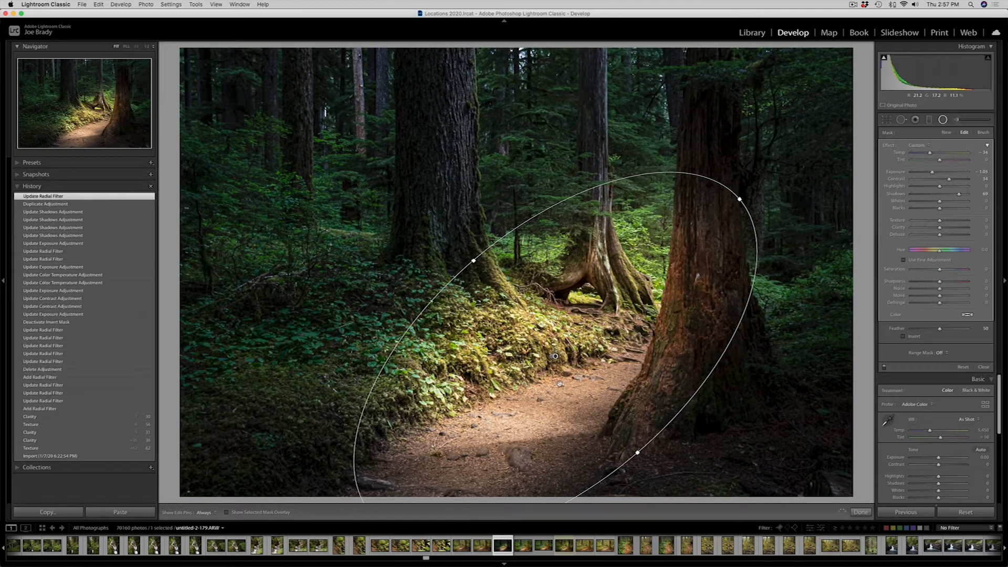
{"action": "left_click", "coordinate": [903, 336]}
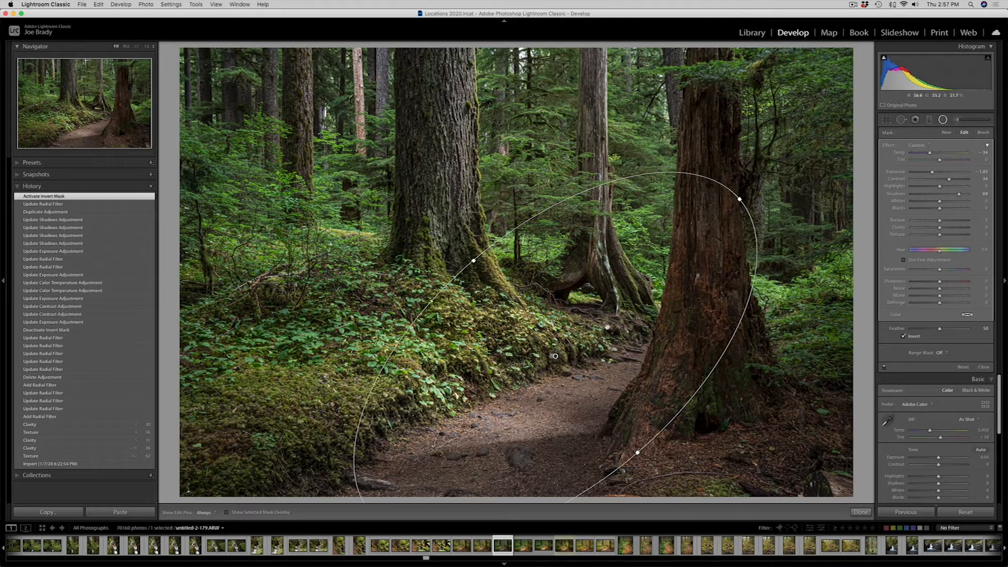
{"action": "double_click", "coordinate": [888, 146]}
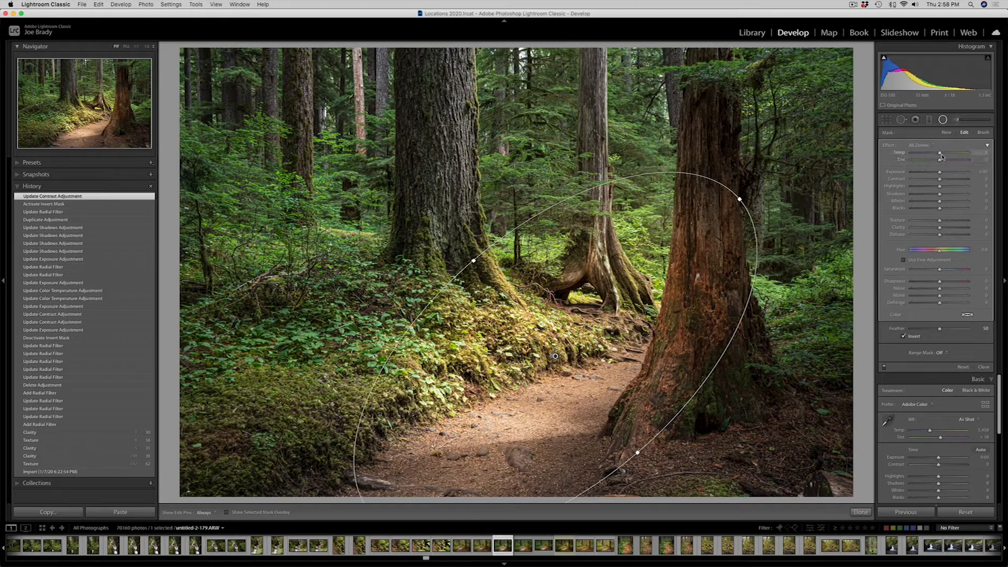
- Warm and enrich the area inside the ellipse with Temp 7, Tint 36 and Saturation 67
{"action": "left_click_drag", "start_coordinate": [941, 156], "coordinate": [943, 159]}
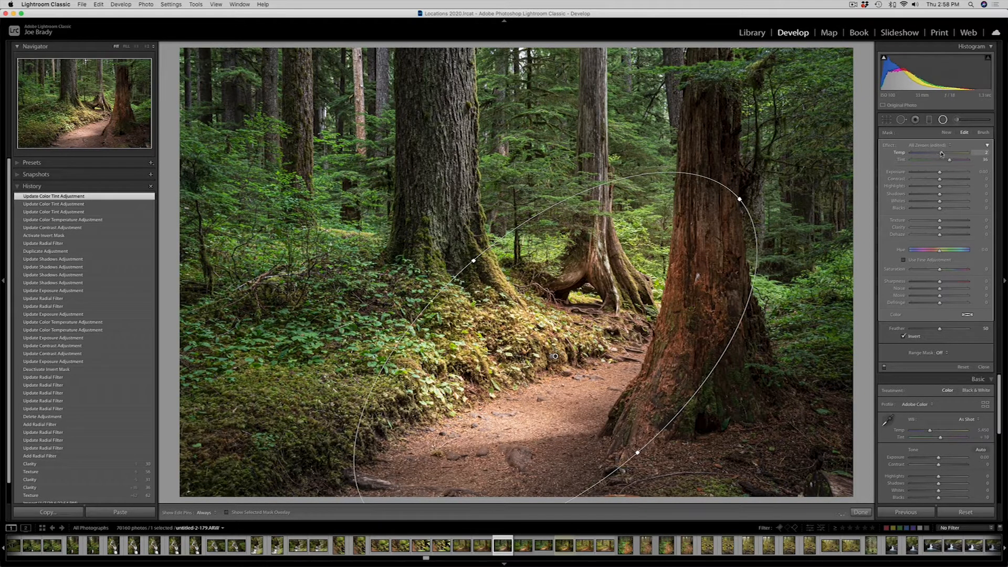
{"action": "left_click_drag", "start_coordinate": [941, 154], "coordinate": [942, 154]}
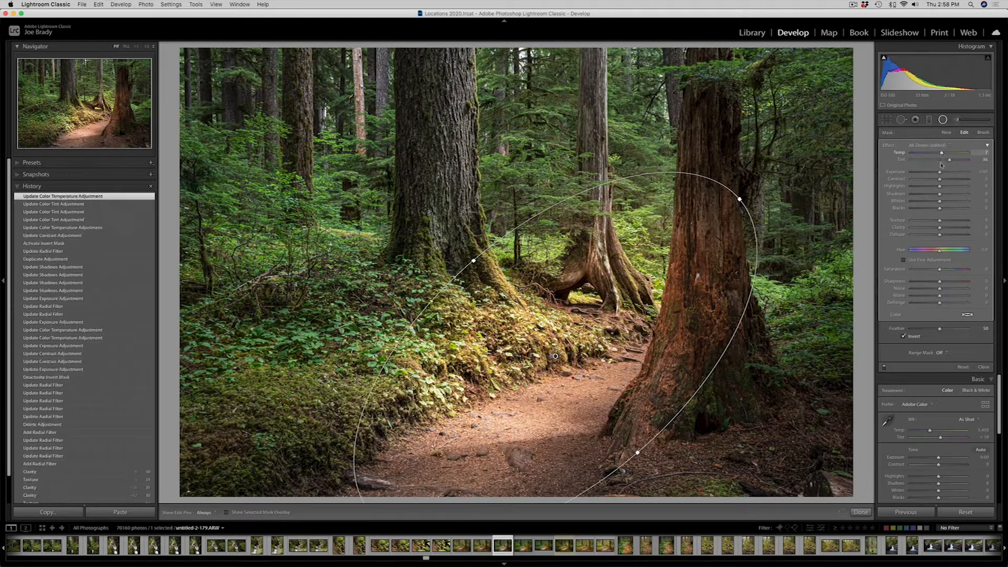
{"action": "left_click_drag", "start_coordinate": [953, 270], "coordinate": [953, 270]}
{"action": "left_click", "coordinate": [956, 270]}
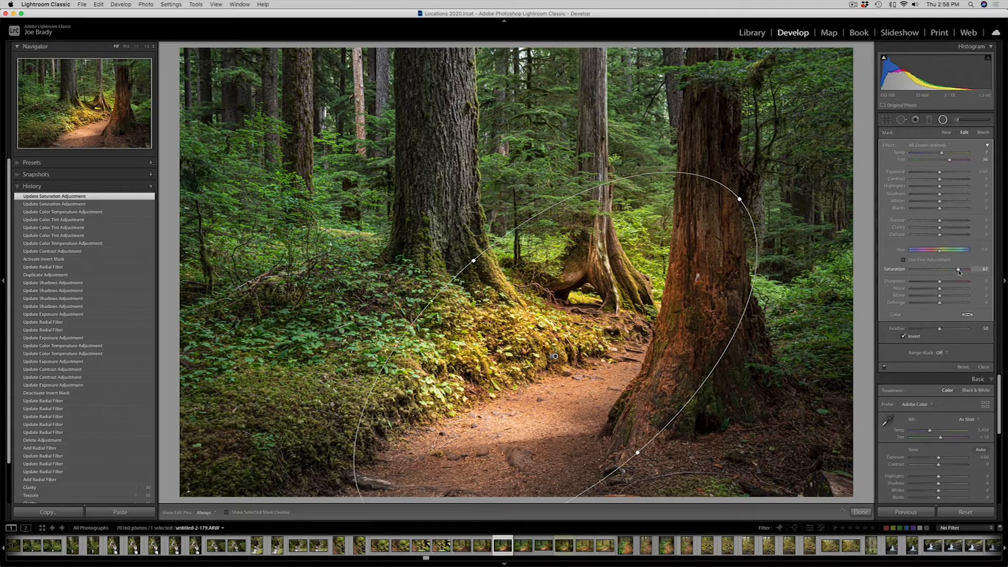
{"action": "left_click_drag", "start_coordinate": [958, 271], "coordinate": [958, 270]}
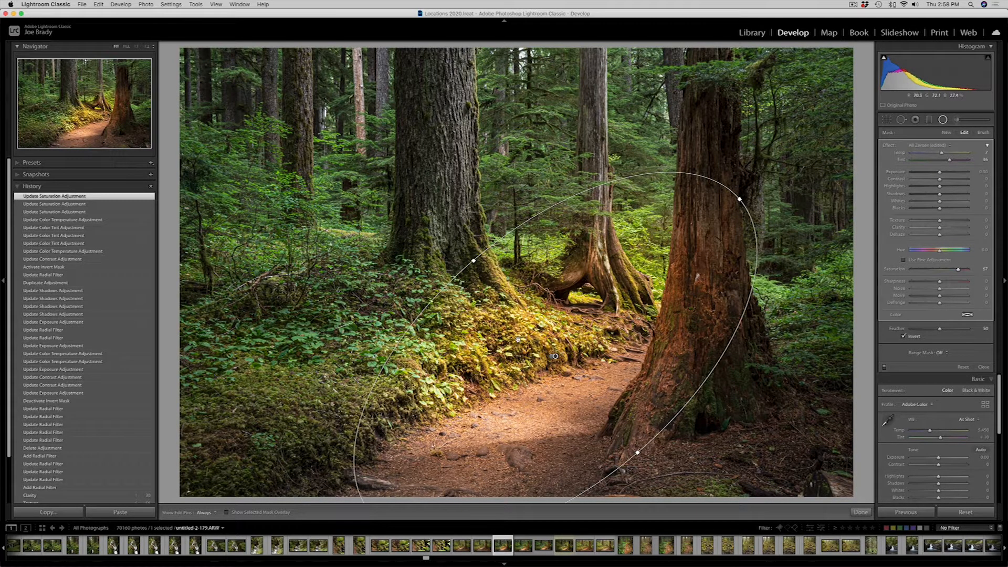
- Erase the warm radial filter from the sunlit leafy bank beside the path using the filter's brush with Auto Mask
{"action": "left_click", "coordinate": [983, 133]}
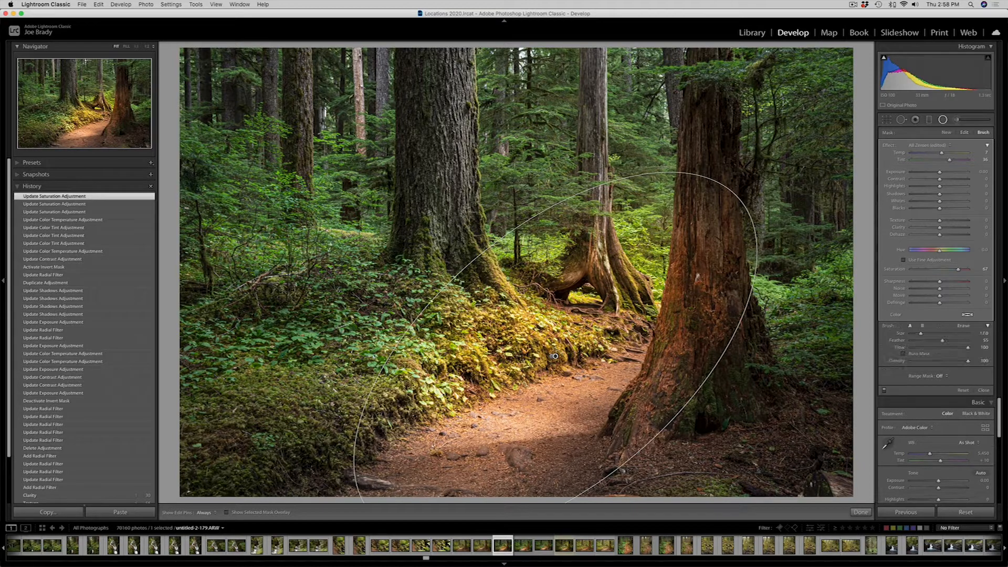
{"action": "key", "text": "alt"}
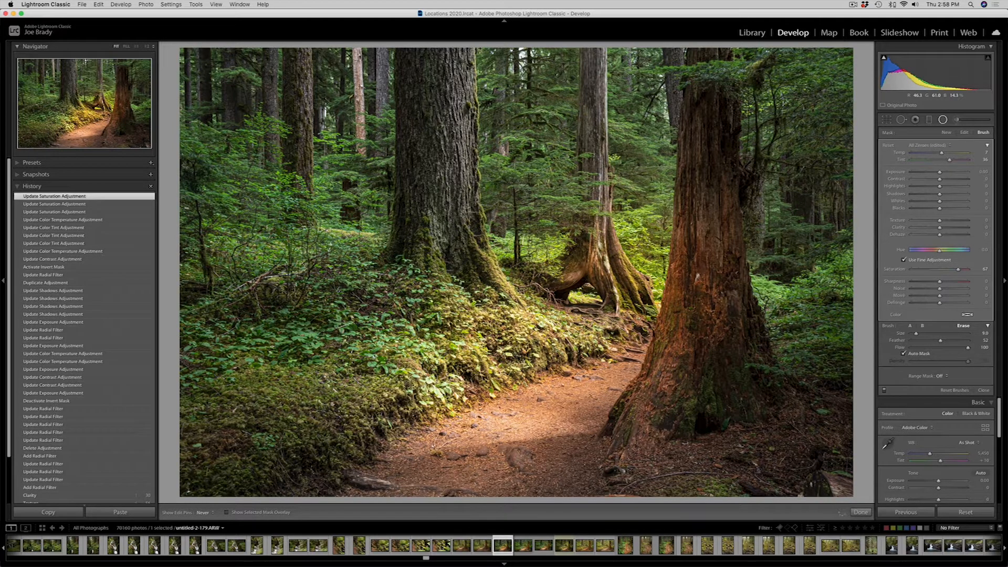
{"action": "left_click_drag", "start_coordinate": [642, 296], "coordinate": [646, 307]}
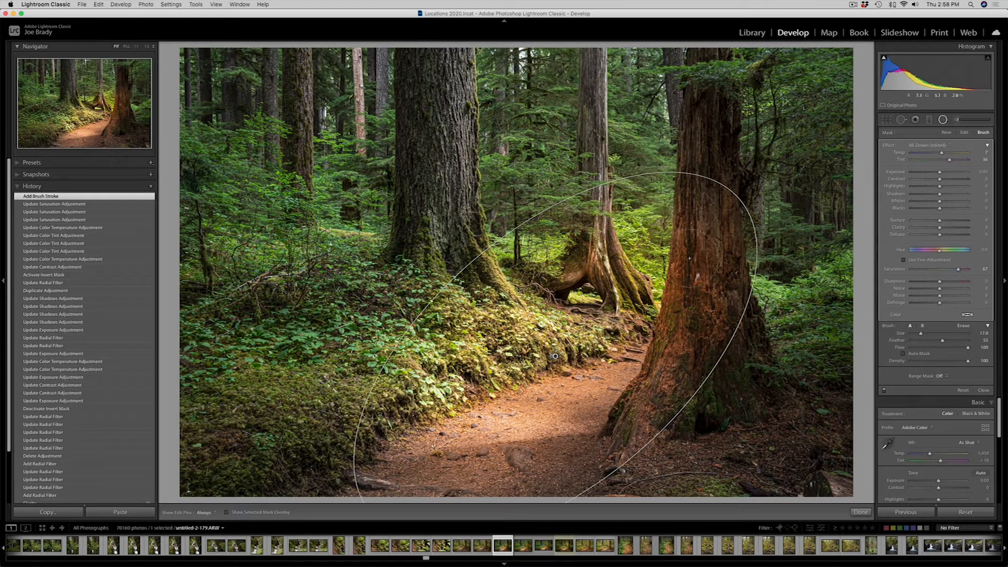
- Brush the warm filter's mask over the red trunk from its top to its base, checking coverage with the mask overlay
{"action": "key", "text": "h"}
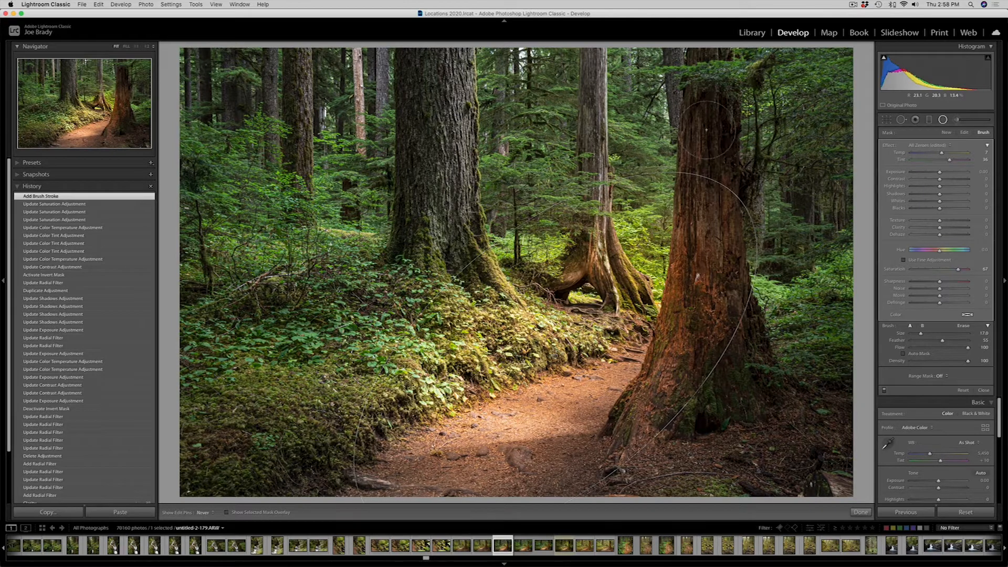
{"action": "left_click_drag", "start_coordinate": [712, 200], "coordinate": [712, 203]}
{"action": "mouse_move", "coordinate": [708, 108]}
{"action": "left_mouse_down"}
{"action": "mouse_move", "coordinate": [703, 204]}
{"action": "mouse_move", "coordinate": [706, 94]}
{"action": "mouse_move", "coordinate": [715, 100]}
{"action": "left_mouse_up"}
{"action": "mouse_move", "coordinate": [720, 198]}
{"action": "left_mouse_down"}
{"action": "mouse_move", "coordinate": [706, 217]}
{"action": "mouse_move", "coordinate": [720, 230]}
{"action": "left_mouse_up"}
{"action": "mouse_move", "coordinate": [555, 356]}
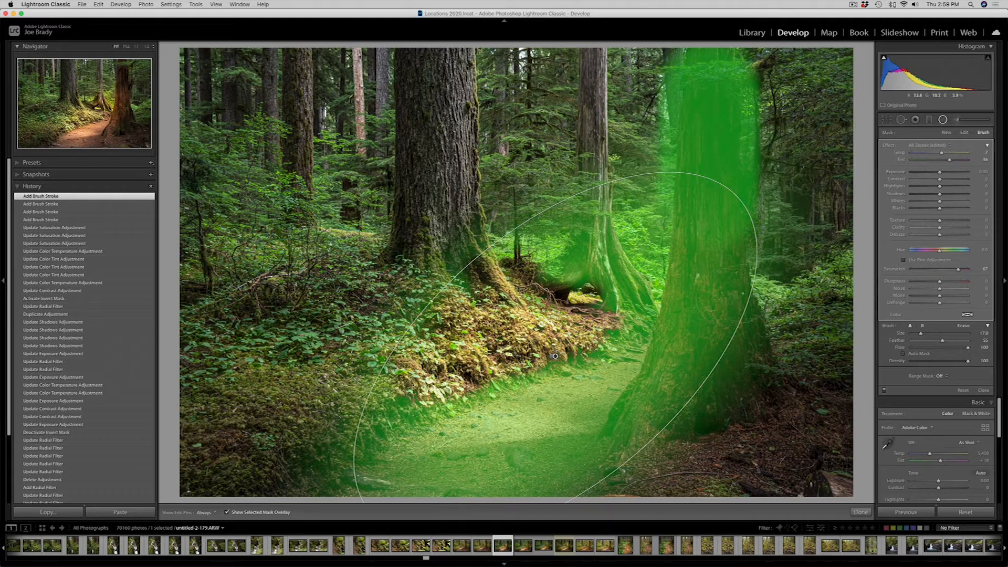
{"action": "left_click", "coordinate": [782, 273]}
{"action": "mouse_move", "coordinate": [730, 368]}
{"action": "left_mouse_down"}
{"action": "mouse_move", "coordinate": [697, 416]}
{"action": "mouse_move", "coordinate": [655, 427]}
{"action": "mouse_move", "coordinate": [684, 372]}
{"action": "left_mouse_up"}
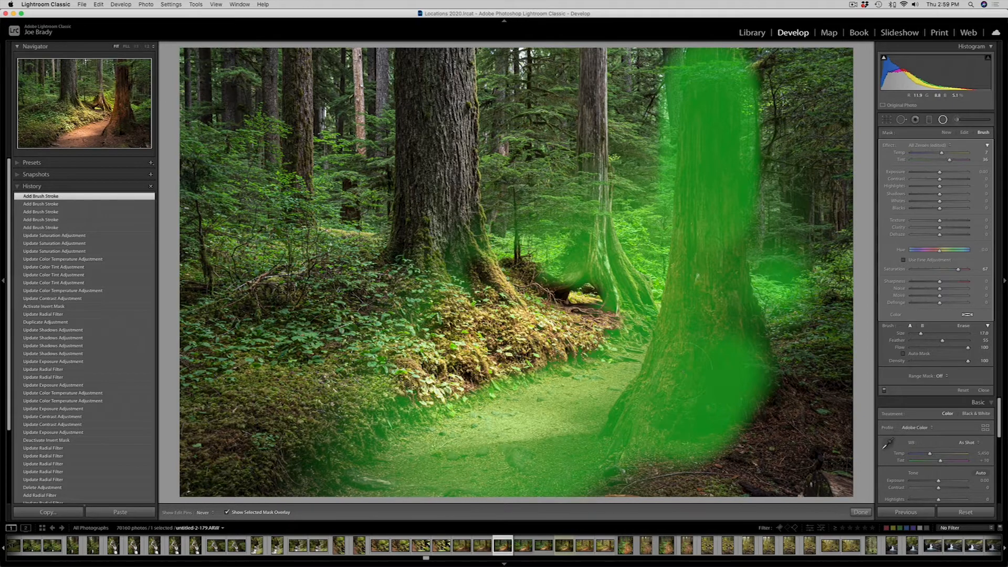
- Erase the mask from the rear tree and the foliage around it using the Auto Mask erase brush
{"action": "key", "text": "alt"}
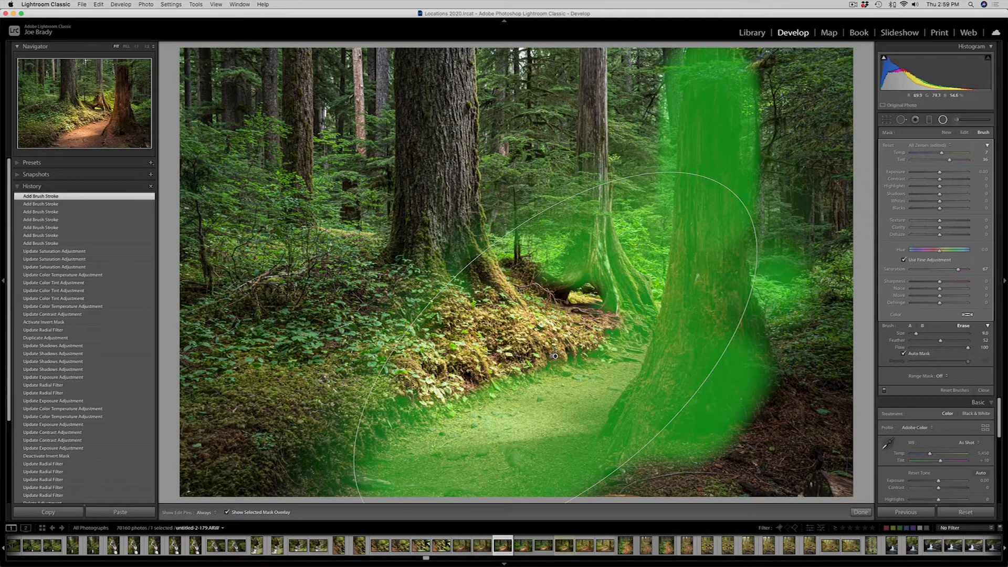
{"action": "mouse_move", "coordinate": [541, 245]}
{"action": "left_mouse_down"}
{"action": "mouse_move", "coordinate": [559, 262]}
{"action": "mouse_move", "coordinate": [572, 221]}
{"action": "mouse_move", "coordinate": [596, 260]}
{"action": "mouse_move", "coordinate": [567, 273]}
{"action": "mouse_move", "coordinate": [603, 294]}
{"action": "mouse_move", "coordinate": [630, 286]}
{"action": "mouse_move", "coordinate": [614, 260]}
{"action": "mouse_move", "coordinate": [641, 301]}
{"action": "mouse_move", "coordinate": [621, 253]}
{"action": "left_mouse_up"}
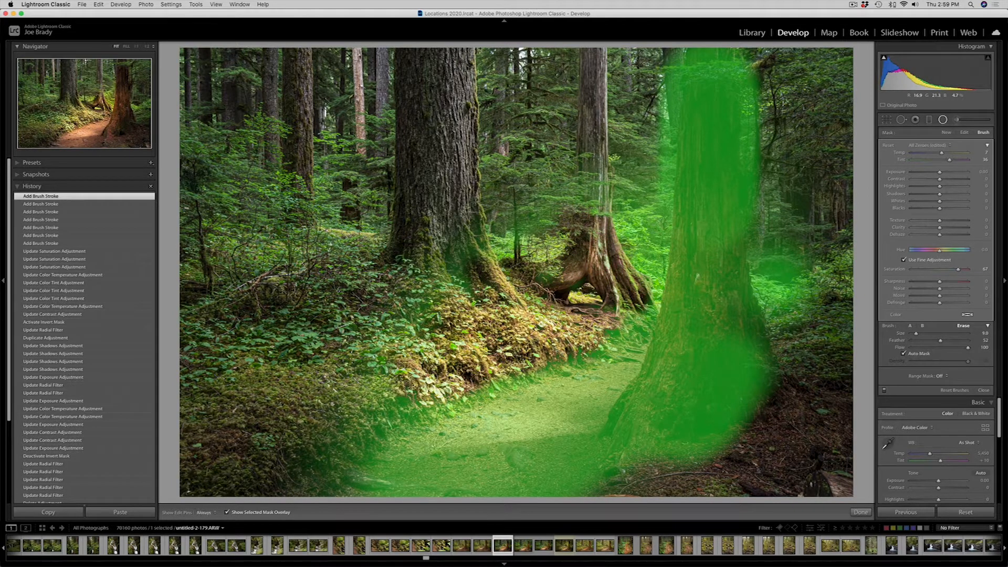
{"action": "mouse_move", "coordinate": [645, 113]}
{"action": "left_mouse_down"}
{"action": "mouse_move", "coordinate": [662, 194]}
{"action": "mouse_move", "coordinate": [661, 271]}
{"action": "mouse_move", "coordinate": [625, 195]}
{"action": "mouse_move", "coordinate": [585, 191]}
{"action": "mouse_move", "coordinate": [525, 231]}
{"action": "left_mouse_up"}
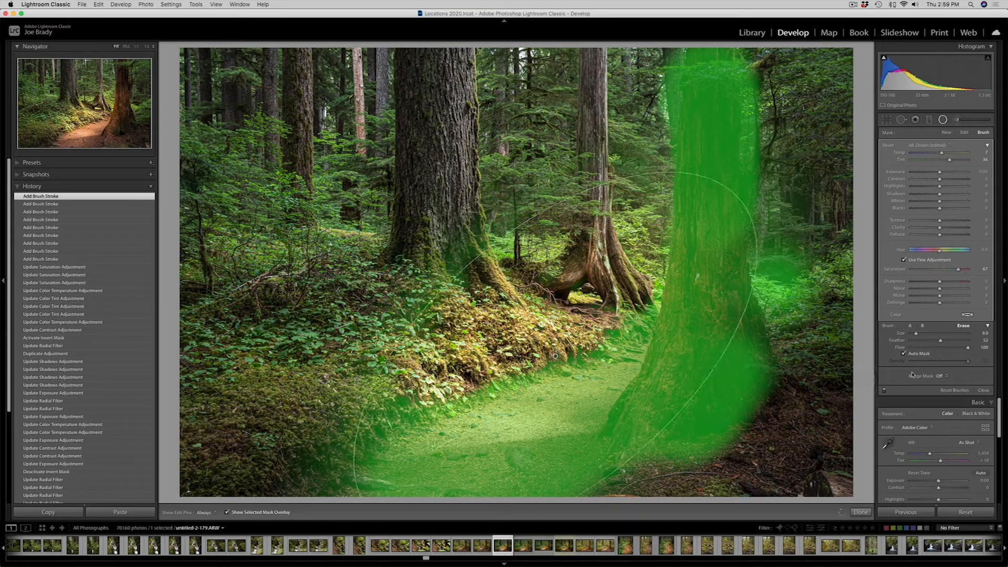
- Turn off Auto Mask, enlarge the erase brush to 22, and erase the mask from the large mossy trunk's base and background foliage
{"action": "left_click", "coordinate": [903, 354]}
{"action": "scroll", "coordinate": [452, 259], "scroll_direction": "up", "scroll_amount": 5}
{"action": "left_click_drag", "start_coordinate": [458, 255], "coordinate": [476, 255]}
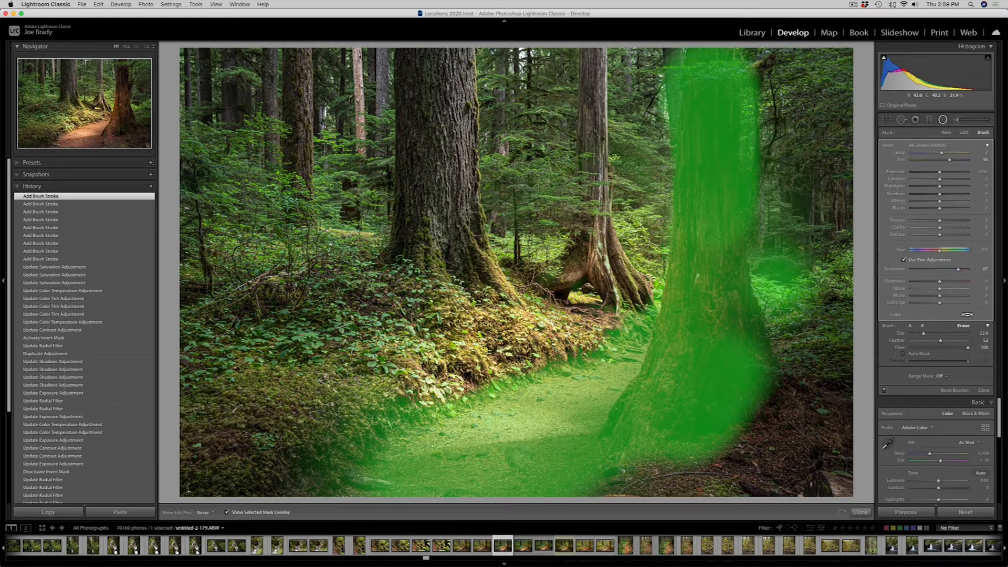
{"action": "mouse_move", "coordinate": [477, 222]}
{"action": "left_mouse_down"}
{"action": "mouse_move", "coordinate": [520, 263]}
{"action": "mouse_move", "coordinate": [473, 320]}
{"action": "mouse_move", "coordinate": [375, 368]}
{"action": "mouse_move", "coordinate": [598, 245]}
{"action": "left_mouse_up"}
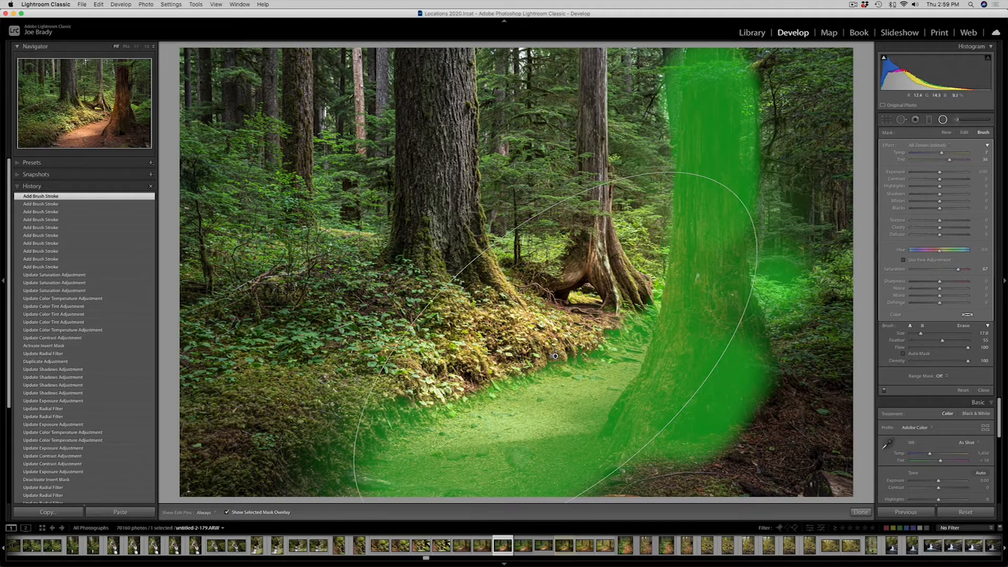
- Hide the mask overlay and finish editing the warm radial filter
{"action": "key", "text": "o"}
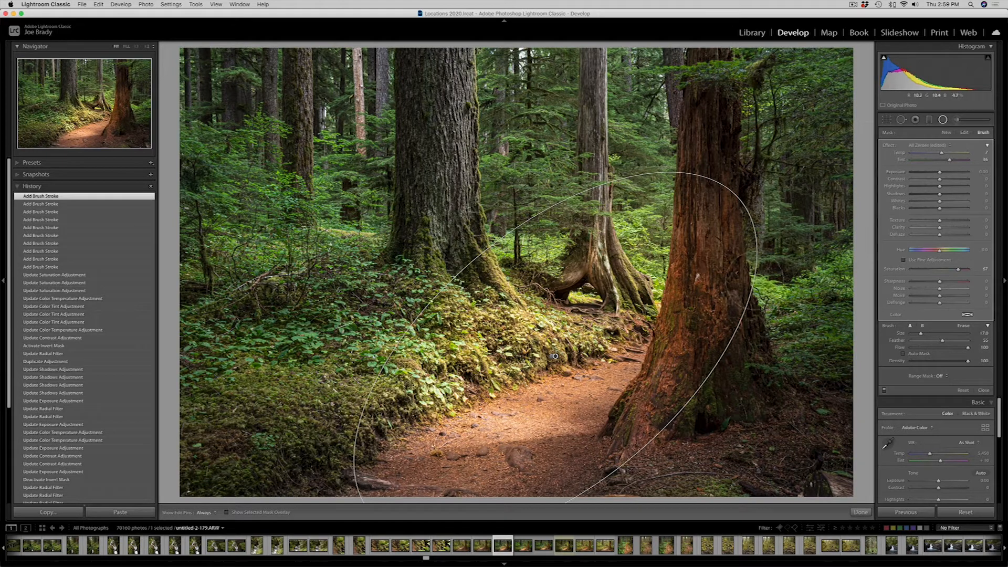
{"action": "left_click", "coordinate": [860, 512]}
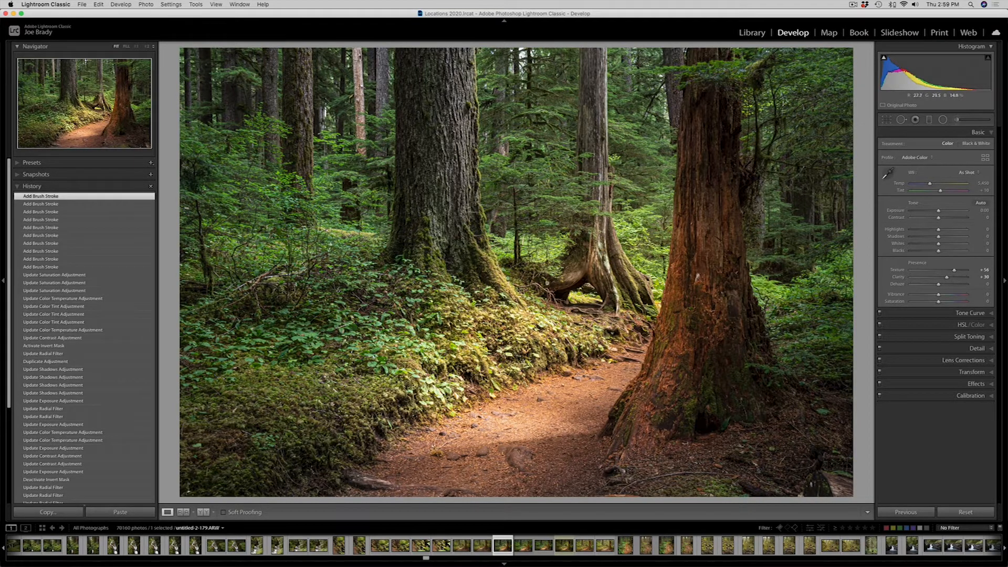
- Paint a new adjustment brush mask over the sunlit bank beside the path and the foliage between the rear tree and red trunk
{"action": "left_click", "coordinate": [958, 121]}
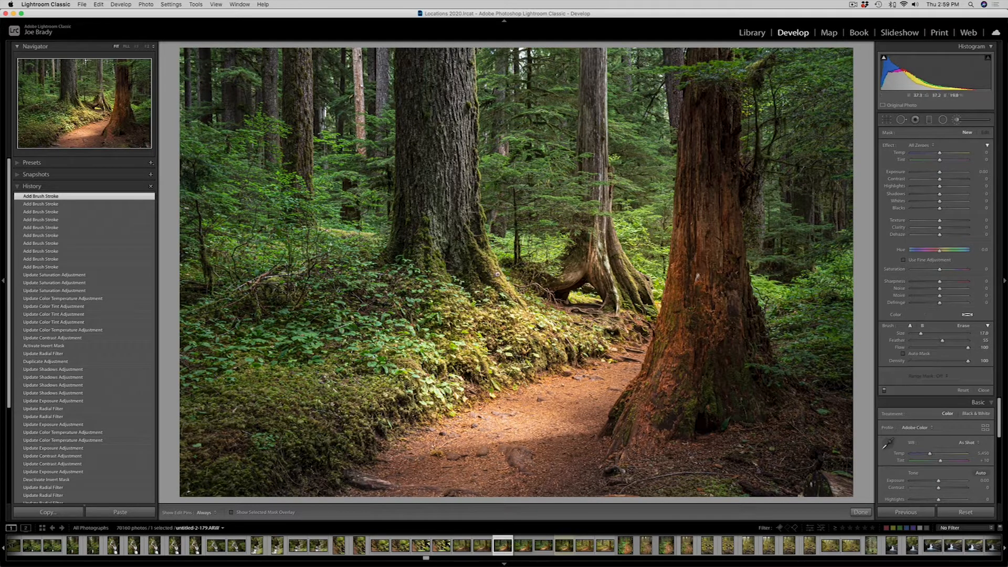
{"action": "key", "text": "o"}
{"action": "mouse_move", "coordinate": [565, 325]}
{"action": "left_mouse_down"}
{"action": "mouse_move", "coordinate": [494, 287]}
{"action": "mouse_move", "coordinate": [462, 320]}
{"action": "mouse_move", "coordinate": [446, 378]}
{"action": "mouse_move", "coordinate": [480, 390]}
{"action": "mouse_move", "coordinate": [543, 310]}
{"action": "mouse_move", "coordinate": [533, 301]}
{"action": "mouse_move", "coordinate": [394, 362]}
{"action": "left_mouse_up"}
{"action": "mouse_move", "coordinate": [577, 286]}
{"action": "left_mouse_down"}
{"action": "mouse_move", "coordinate": [593, 283]}
{"action": "mouse_move", "coordinate": [602, 302]}
{"action": "left_mouse_up"}
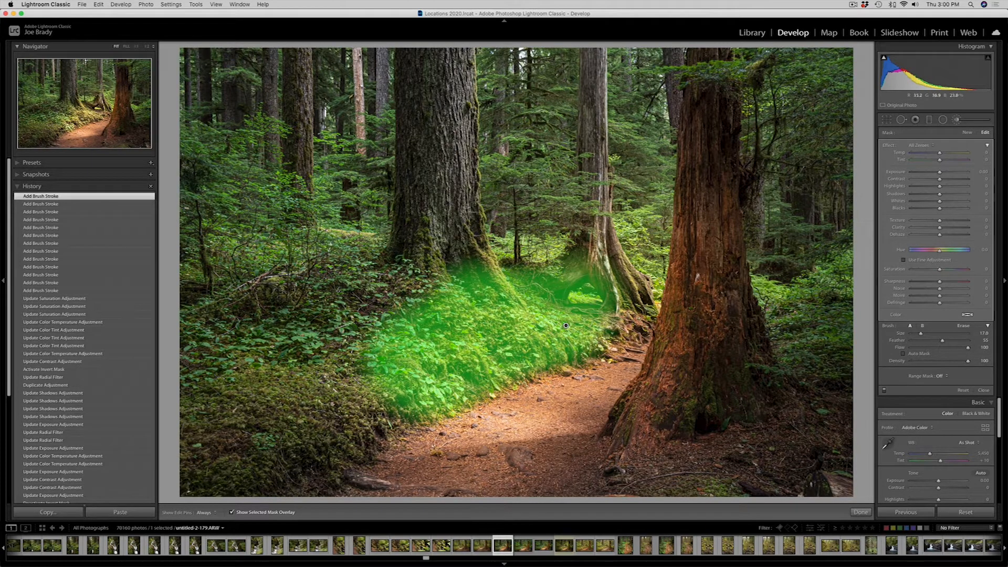
{"action": "left_click_drag", "start_coordinate": [363, 374], "coordinate": [371, 401]}
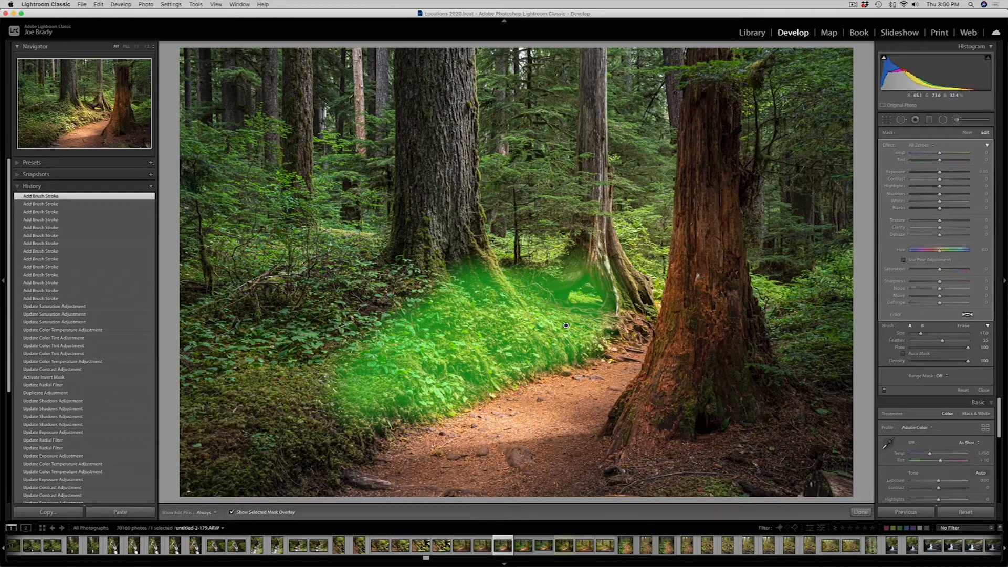
{"action": "left_click_drag", "start_coordinate": [646, 168], "coordinate": [656, 278]}
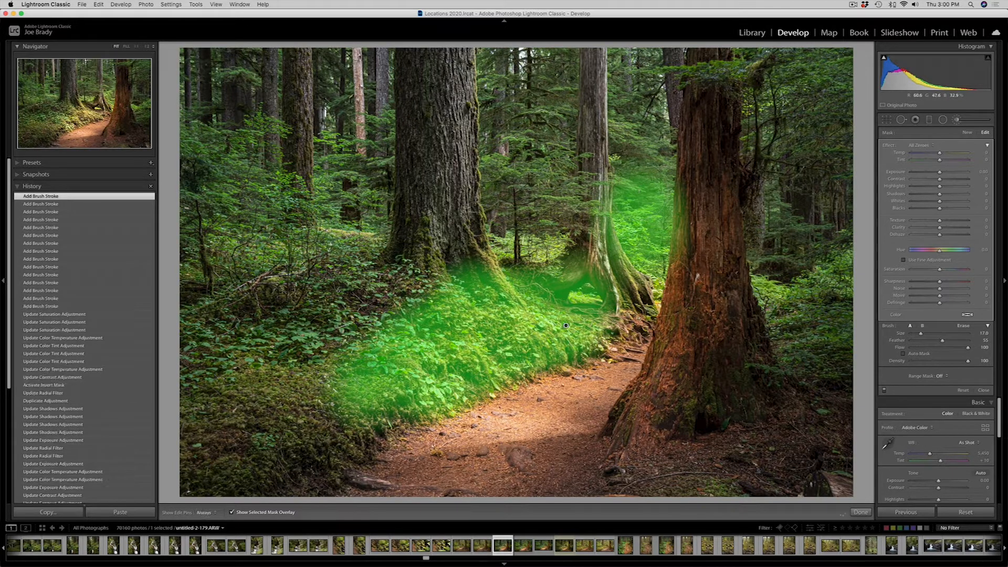
- Darken the brushed bank with Exposure -0.60, Whites -19 and Highlights -13, and close the adjustment brush
{"action": "key", "text": "o"}
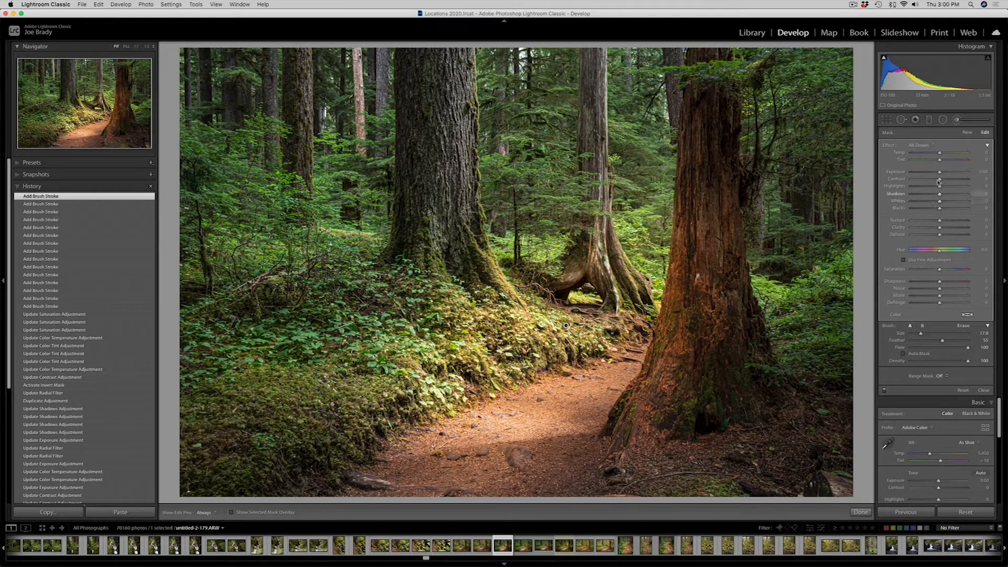
{"action": "left_click_drag", "start_coordinate": [939, 172], "coordinate": [935, 173]}
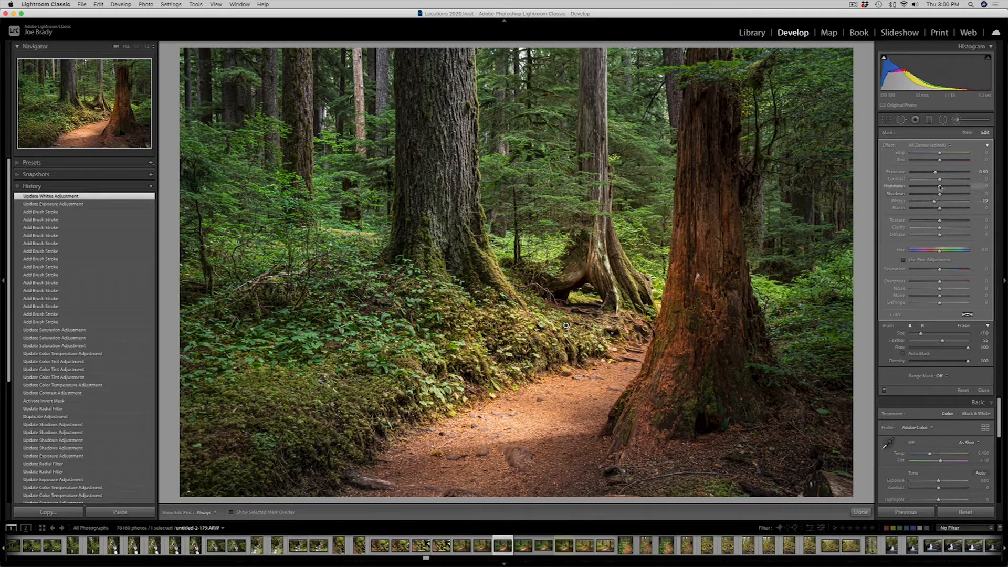
{"action": "left_click_drag", "start_coordinate": [937, 187], "coordinate": [937, 187]}
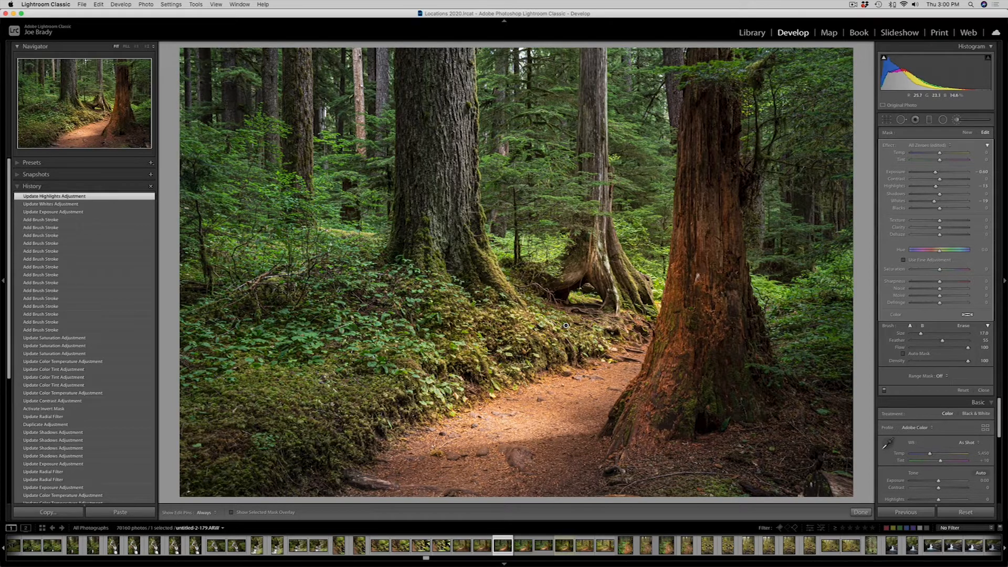
{"action": "left_click", "coordinate": [860, 511]}
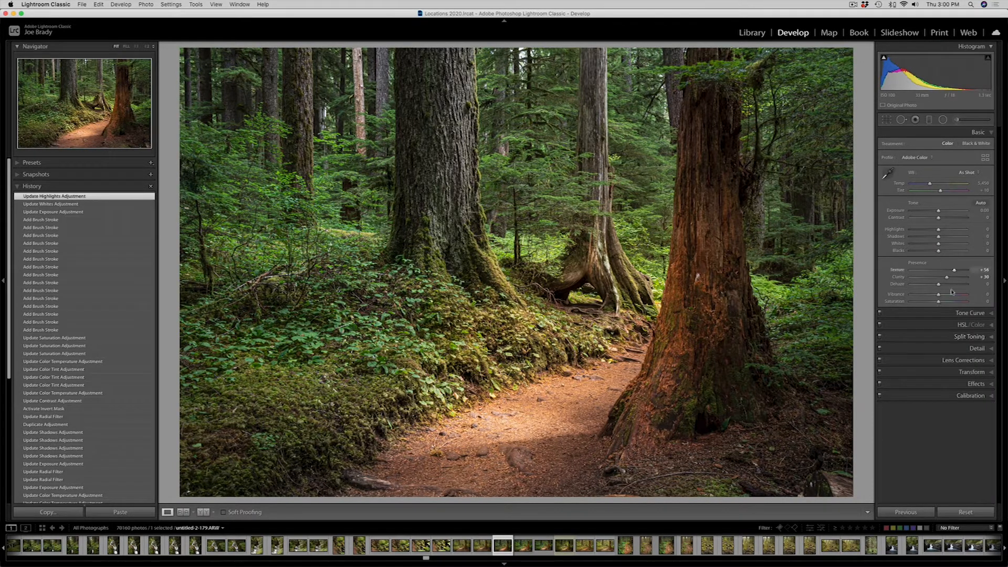
- Fine-tune the green saturation by sampling the background foliage with the HSL targeted adjustment tool
{"action": "left_click", "coordinate": [962, 326]}
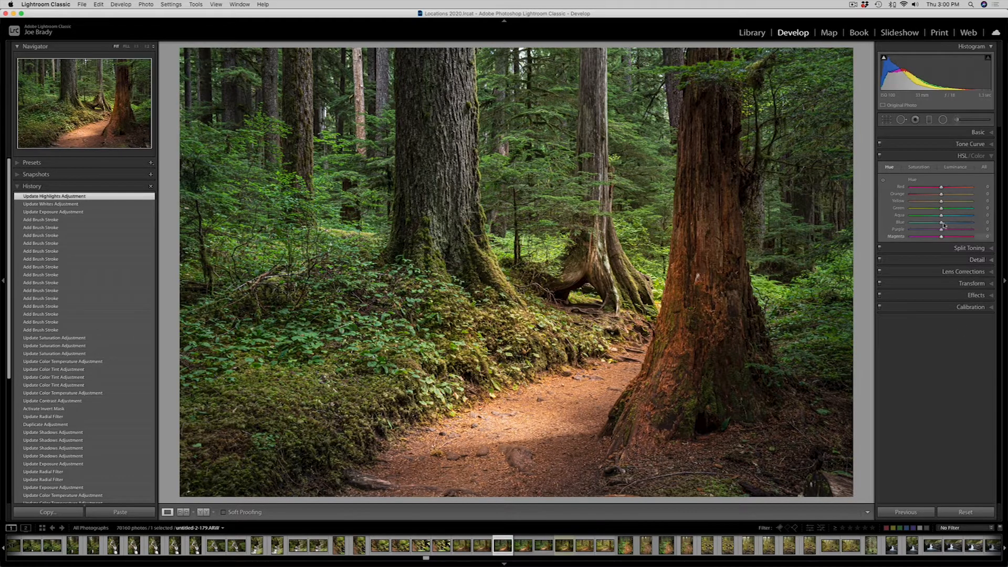
{"action": "left_click", "coordinate": [905, 172]}
{"action": "left_click", "coordinate": [884, 181]}
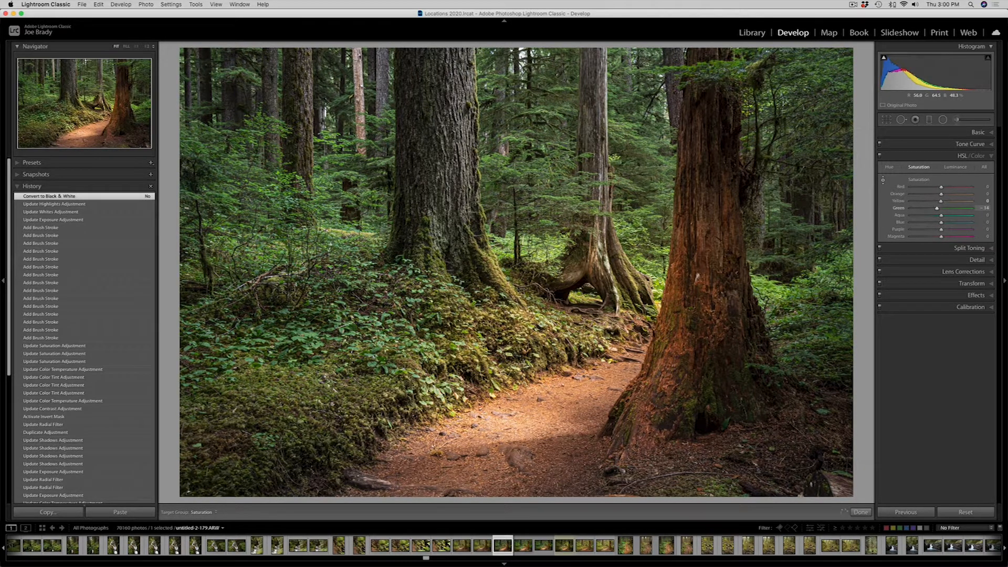
{"action": "left_click_drag", "start_coordinate": [335, 140], "coordinate": [335, 140]}
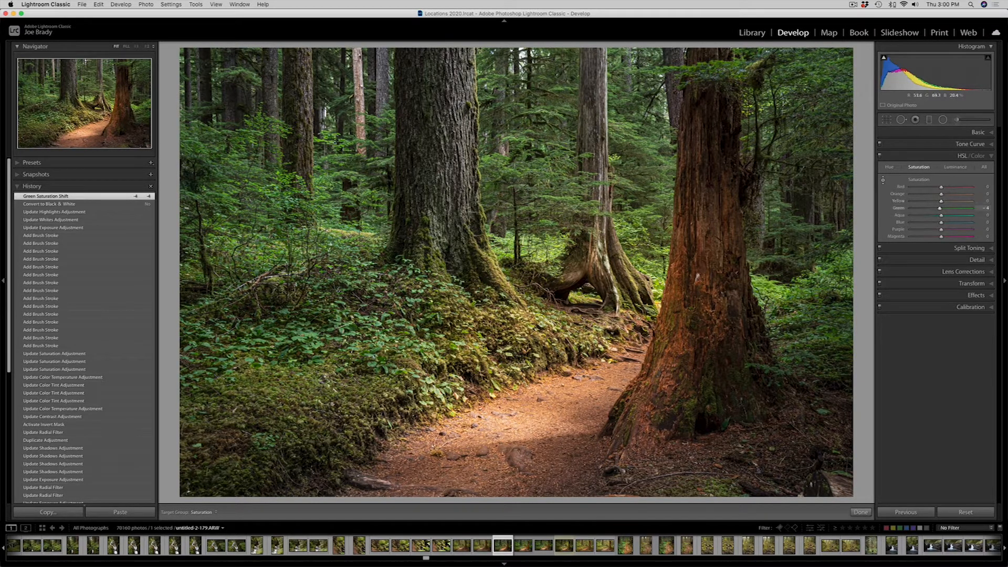
{"action": "left_click_drag", "start_coordinate": [373, 136], "coordinate": [374, 137]}
- Lower the foliage luminance with the targeted adjustment tool, bringing Green to -15 and Yellow to -2
{"action": "left_click", "coordinate": [964, 168]}
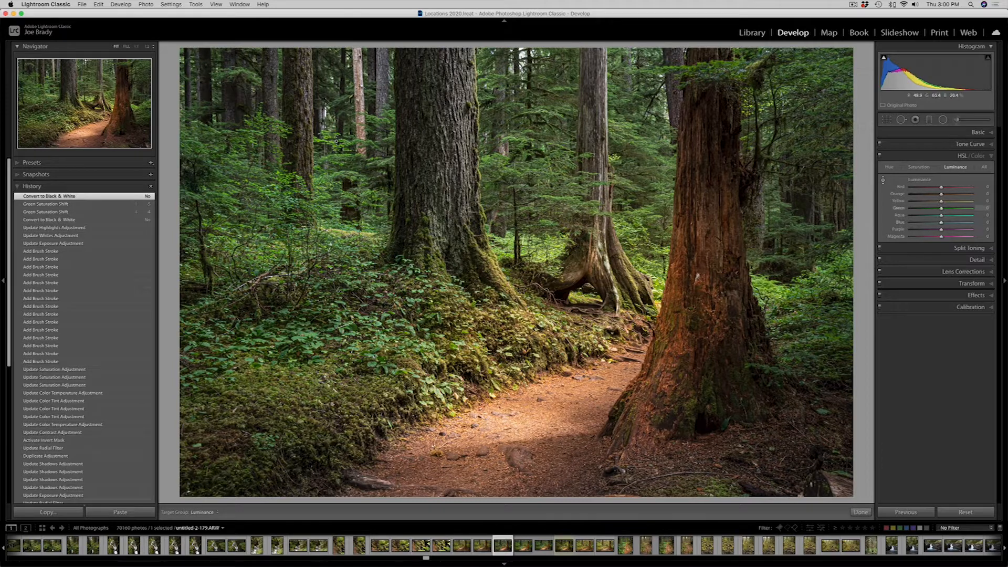
{"action": "left_click_drag", "start_coordinate": [330, 216], "coordinate": [330, 244]}
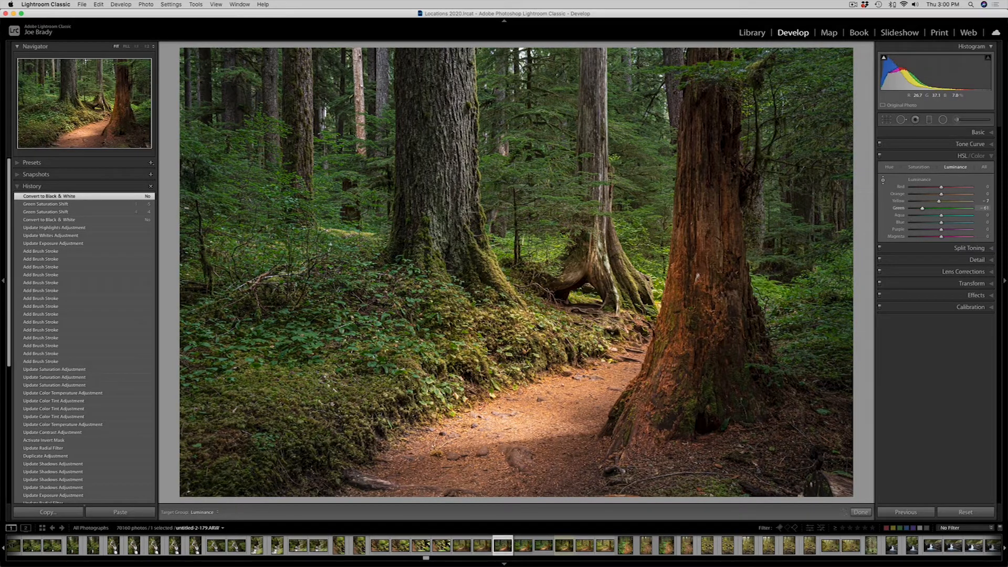
{"action": "left_click_drag", "start_coordinate": [330, 244], "coordinate": [329, 225]}
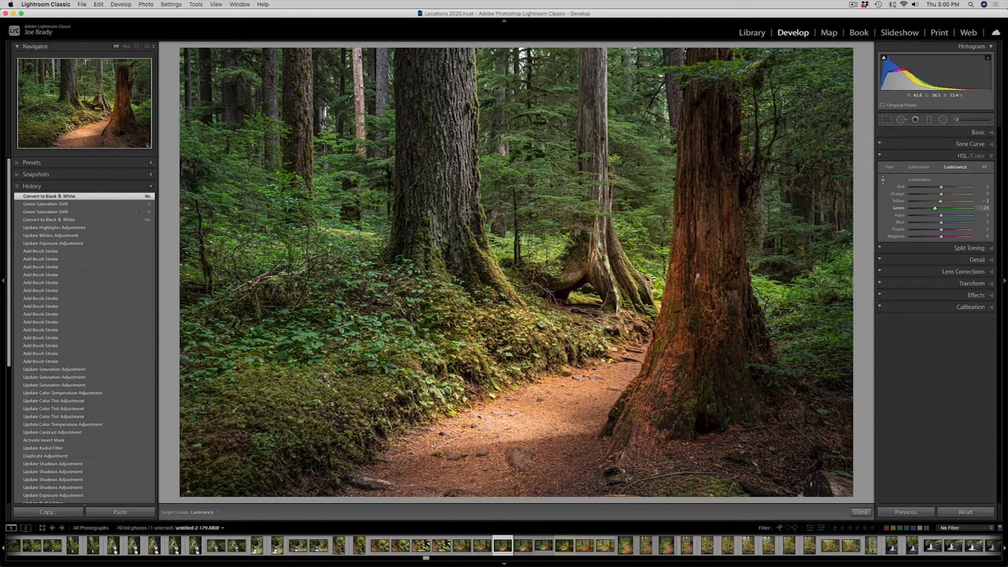
{"action": "left_click_drag", "start_coordinate": [329, 225], "coordinate": [330, 224]}
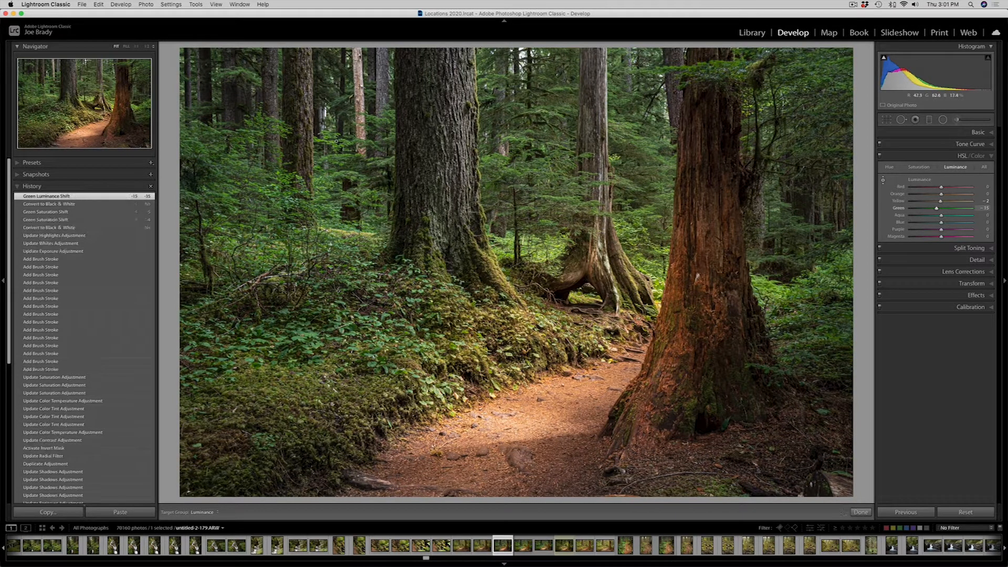
- Paint a new adjustment brush mask over the whole red trunk with a size 12 brush, checking coverage with the mask overlay
{"action": "left_click", "coordinate": [956, 120]}
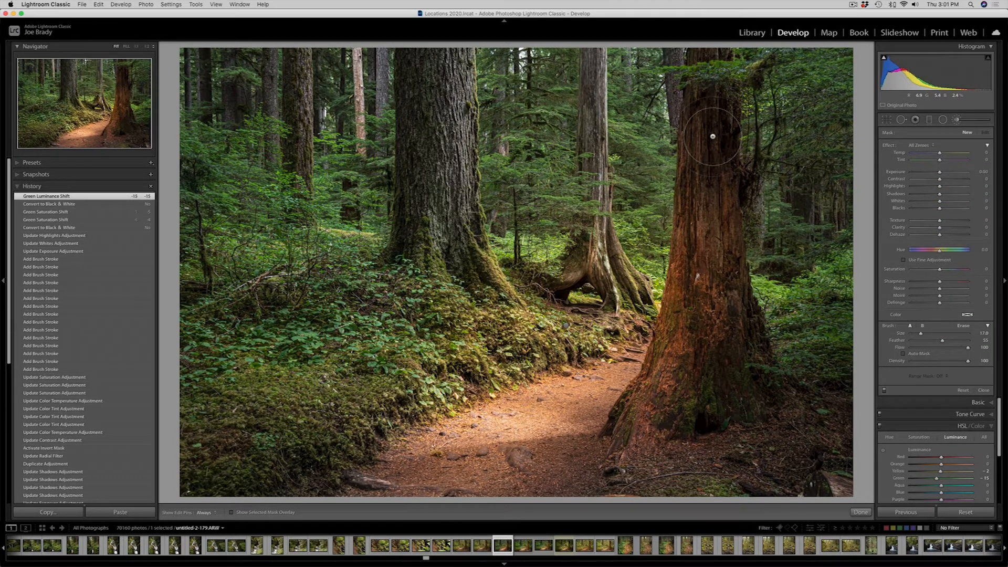
{"action": "key", "text": "o"}
{"action": "key", "text": "bracketright"}
{"action": "mouse_move", "coordinate": [713, 101]}
{"action": "left_mouse_down"}
{"action": "mouse_move", "coordinate": [699, 415]}
{"action": "mouse_move", "coordinate": [756, 404]}
{"action": "mouse_move", "coordinate": [767, 336]}
{"action": "mouse_move", "coordinate": [712, 247]}
{"action": "left_mouse_up"}
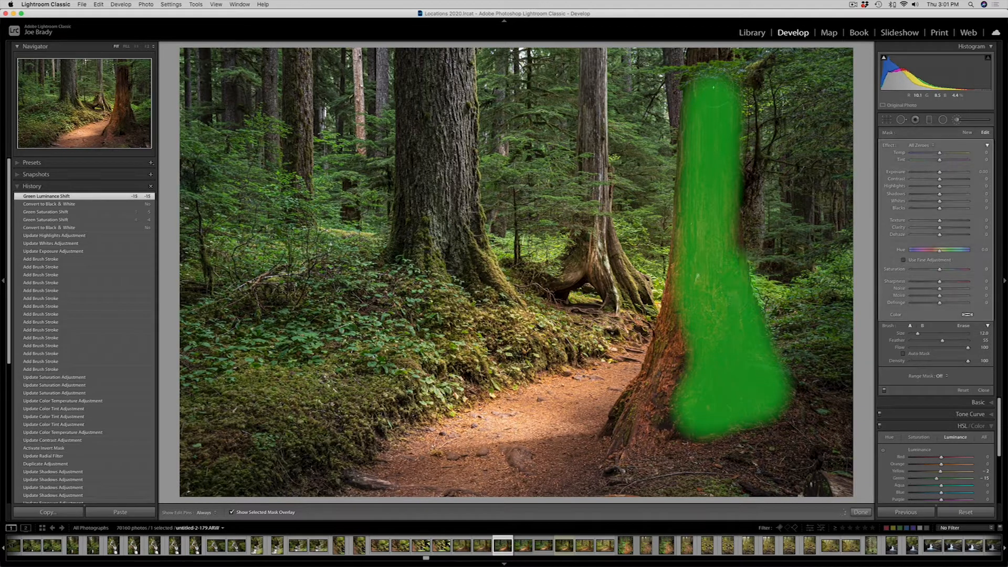
{"action": "mouse_move", "coordinate": [705, 72]}
{"action": "left_mouse_down"}
{"action": "mouse_move", "coordinate": [716, 66]}
{"action": "mouse_move", "coordinate": [706, 67]}
{"action": "left_mouse_up"}
{"action": "mouse_move", "coordinate": [680, 276]}
{"action": "left_mouse_down"}
{"action": "mouse_move", "coordinate": [653, 415]}
{"action": "mouse_move", "coordinate": [698, 418]}
{"action": "left_mouse_up"}
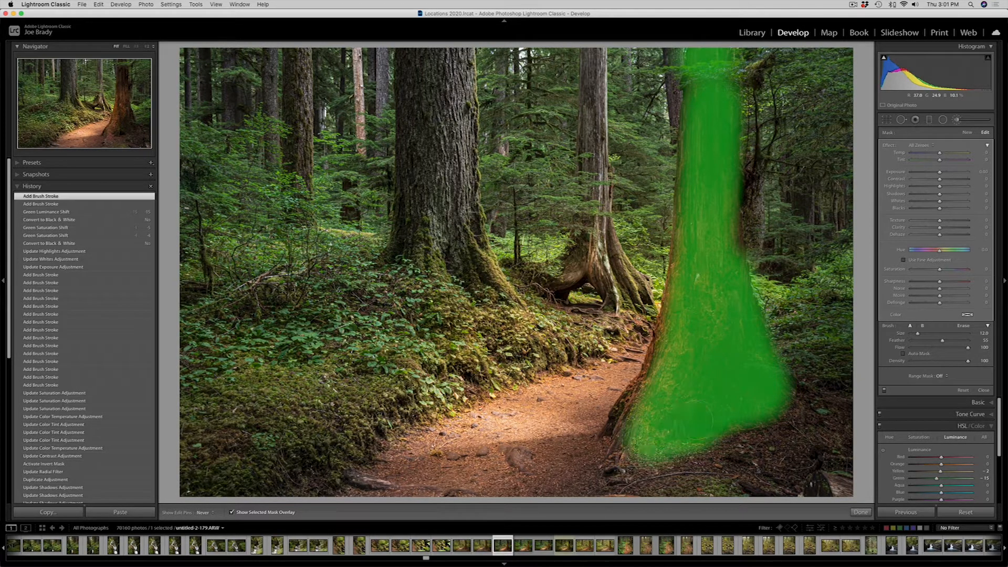
{"action": "mouse_move", "coordinate": [733, 270]}
{"action": "left_mouse_down"}
{"action": "mouse_move", "coordinate": [734, 176]}
{"action": "mouse_move", "coordinate": [712, 132]}
{"action": "left_mouse_up"}
- Hide the mask overlay and brighten the brushed red trunk with Shadows 50 and Exposure 0.70
{"action": "key", "text": "o"}
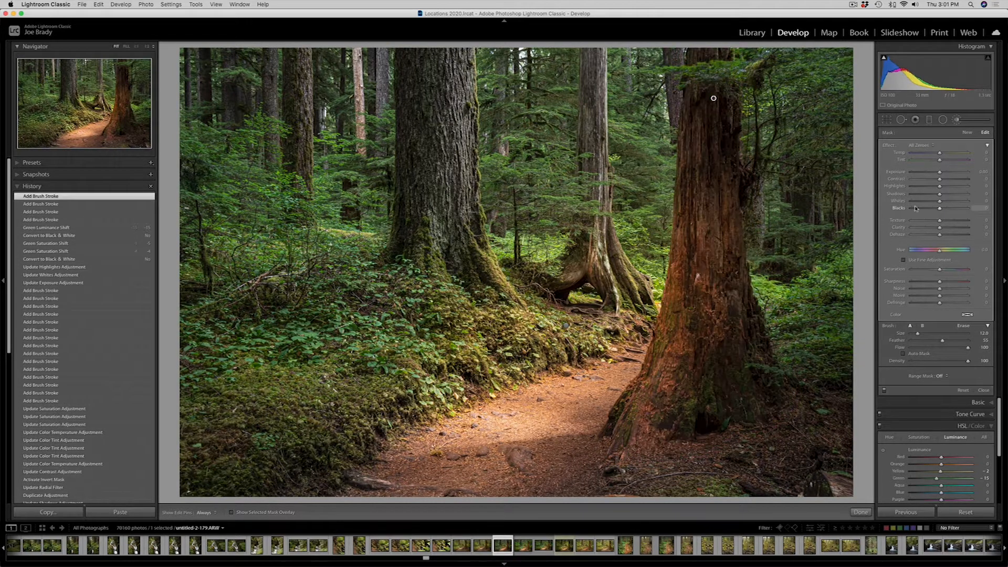
{"action": "left_click", "coordinate": [954, 194]}
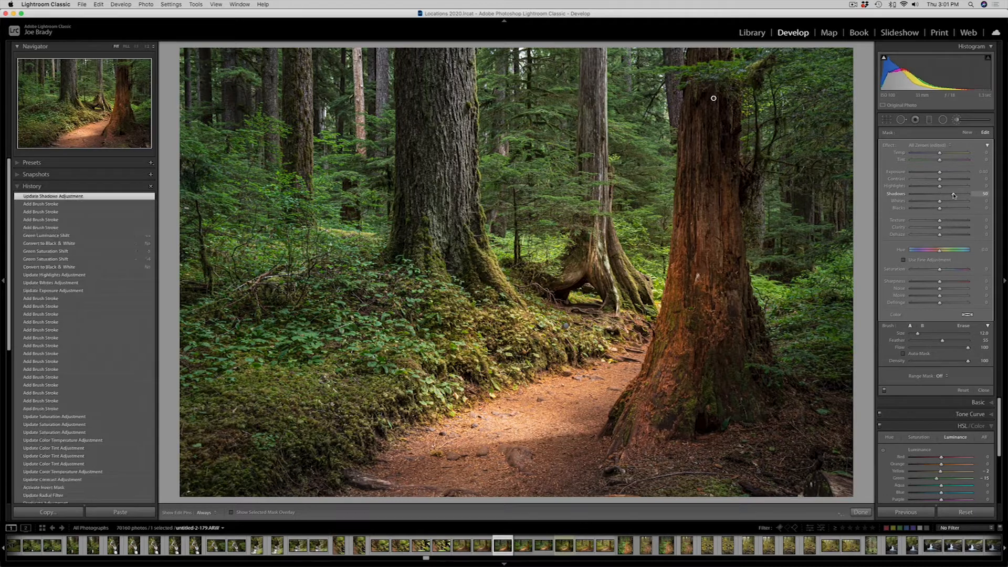
{"action": "left_click_drag", "start_coordinate": [939, 172], "coordinate": [946, 171]}
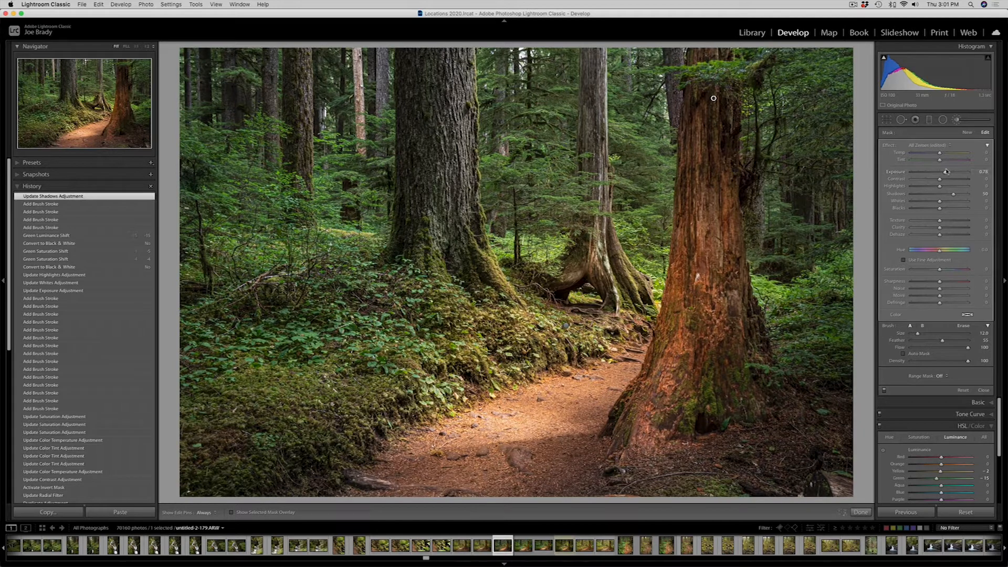
- Add further brush dabs to the red trunk's dark upper part, middle and base, and close the adjustment brush
{"action": "left_click", "coordinate": [707, 109]}
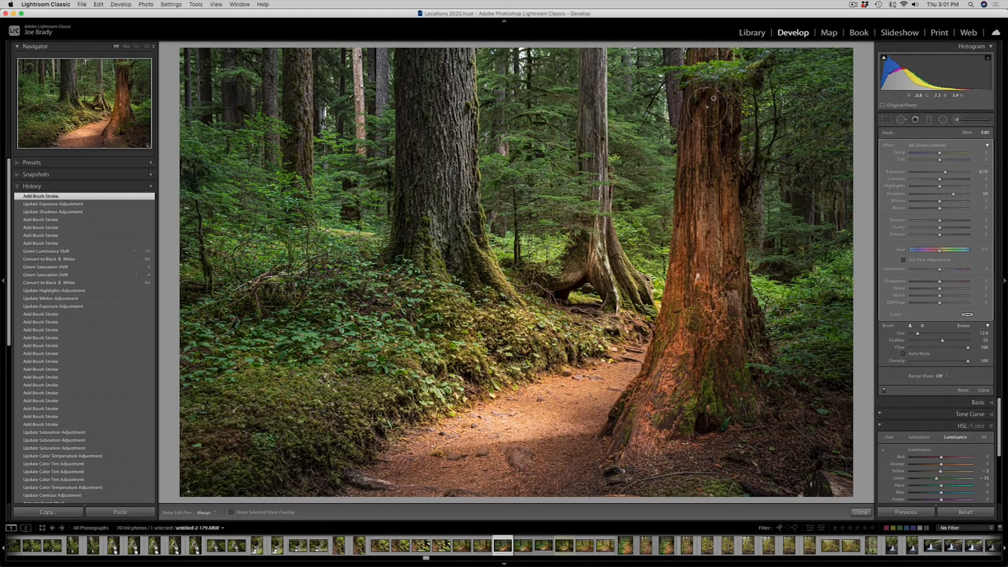
{"action": "left_click", "coordinate": [727, 152]}
{"action": "left_click", "coordinate": [725, 125]}
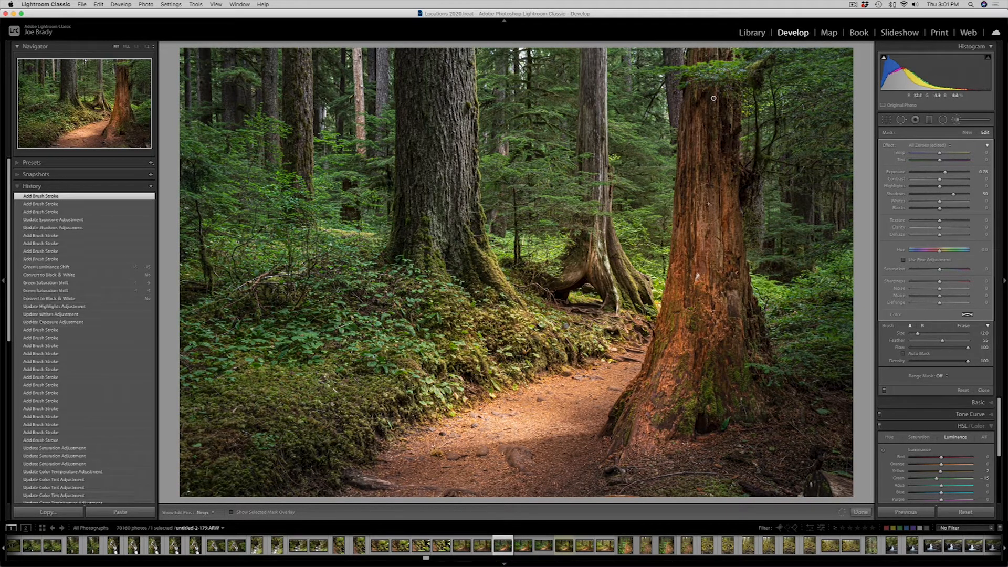
{"action": "left_click", "coordinate": [727, 349]}
{"action": "left_click", "coordinate": [741, 394]}
{"action": "left_click", "coordinate": [708, 406]}
{"action": "left_click", "coordinate": [657, 462]}
{"action": "left_click", "coordinate": [705, 325]}
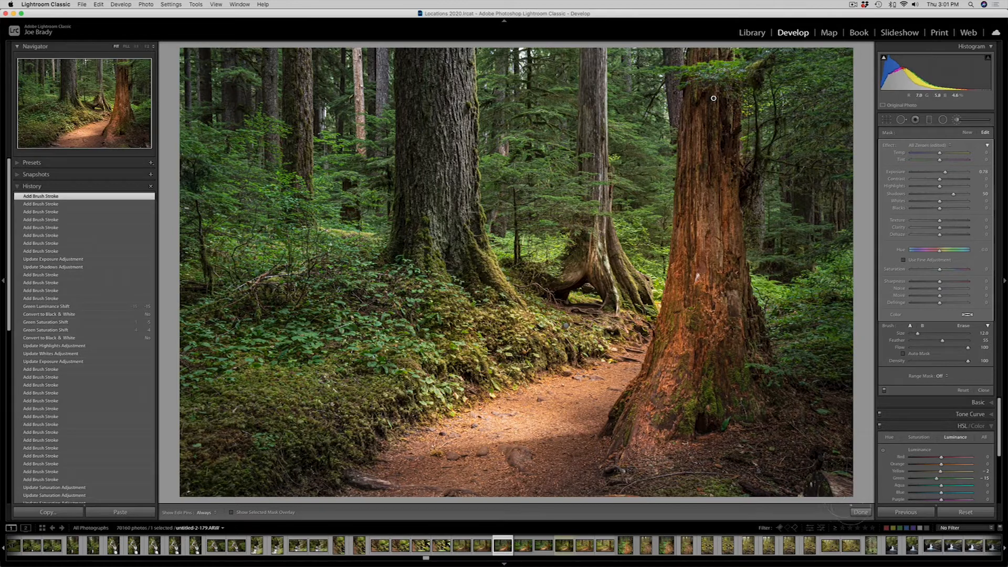
{"action": "left_click", "coordinate": [861, 512]}
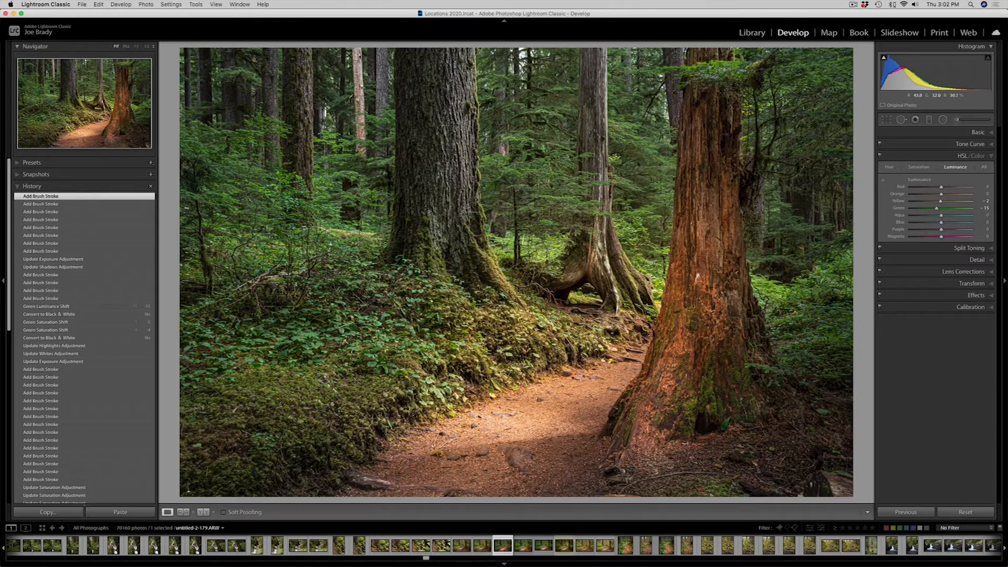
- Paint a new Auto Mask adjustment brush over the bright foliage on both sides of the rear tree and beneath its roots
{"action": "left_click", "coordinate": [651, 273]}
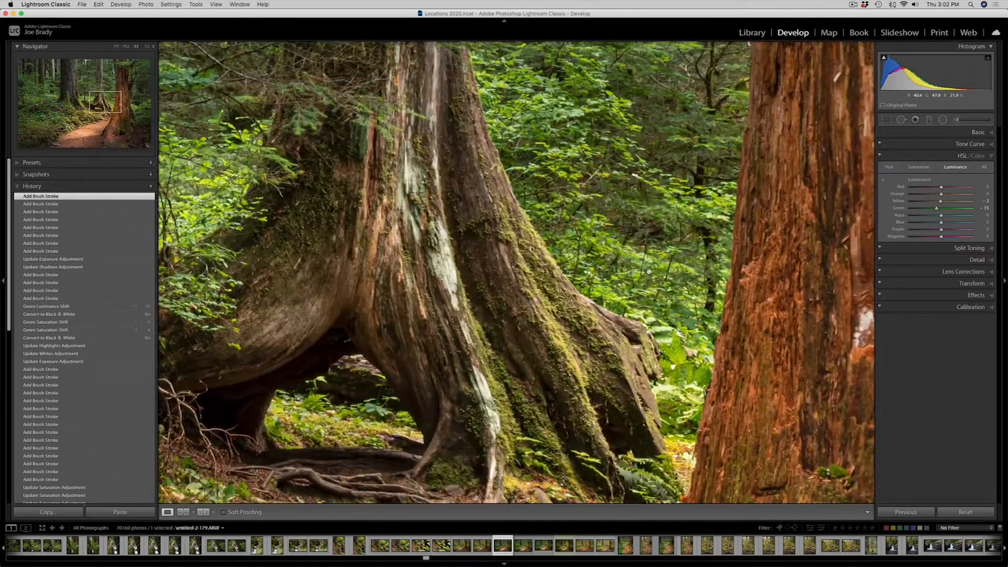
{"action": "left_click", "coordinate": [672, 364]}
{"action": "left_click", "coordinate": [956, 121]}
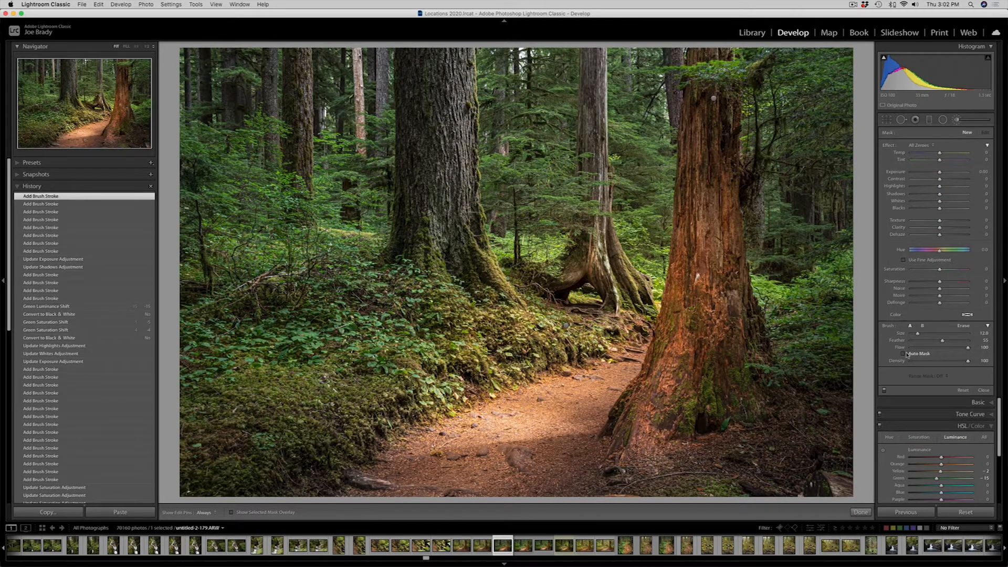
{"action": "left_click", "coordinate": [903, 354]}
{"action": "key", "text": "o"}
{"action": "left_click_drag", "start_coordinate": [657, 285], "coordinate": [624, 231]}
{"action": "left_click_drag", "start_coordinate": [556, 243], "coordinate": [512, 246]}
{"action": "left_click_drag", "start_coordinate": [576, 294], "coordinate": [579, 298]}
{"action": "left_click", "coordinate": [580, 297]}
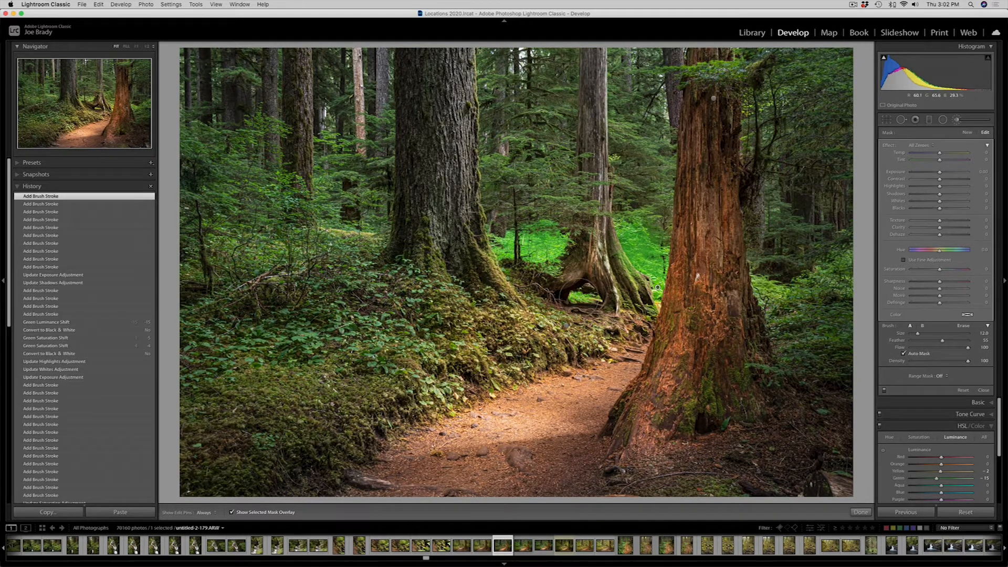
- Extend the Auto Mask brush over the background foliage behind the large mossy trunk and above the greenery beside the rear tree
{"action": "mouse_move", "coordinate": [388, 243]}
{"action": "left_mouse_down"}
{"action": "mouse_move", "coordinate": [262, 247]}
{"action": "mouse_move", "coordinate": [357, 215]}
{"action": "mouse_move", "coordinate": [370, 189]}
{"action": "mouse_move", "coordinate": [329, 175]}
{"action": "mouse_move", "coordinate": [337, 162]}
{"action": "left_mouse_up"}
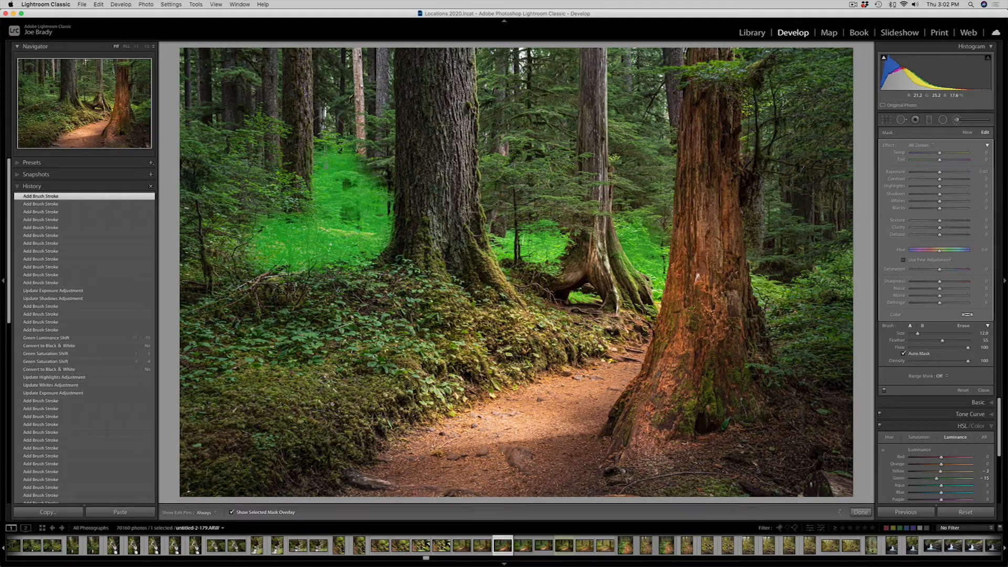
{"action": "left_click", "coordinate": [327, 132]}
{"action": "left_click_drag", "start_coordinate": [289, 197], "coordinate": [279, 193]}
{"action": "left_click", "coordinate": [278, 183]}
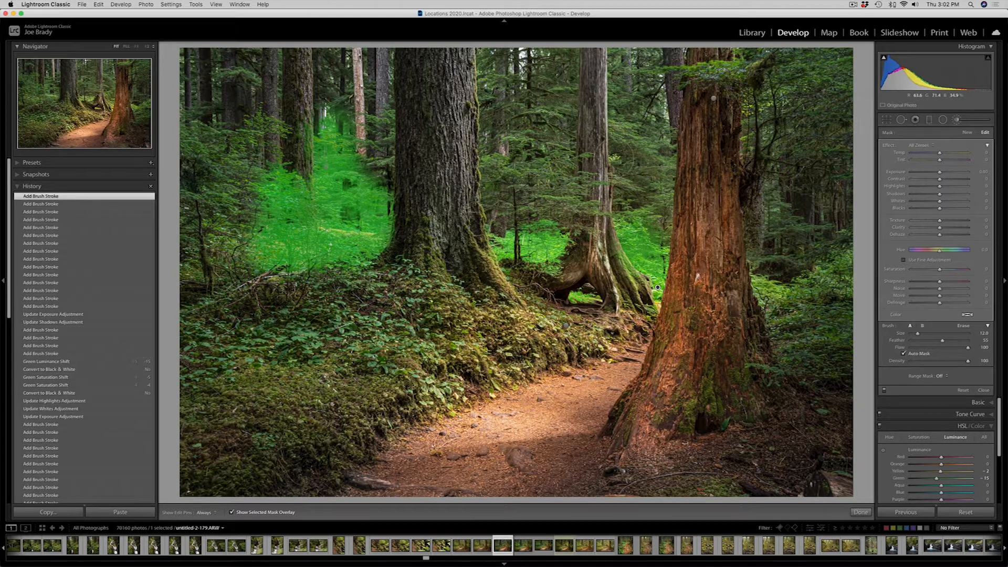
{"action": "left_click_drag", "start_coordinate": [625, 178], "coordinate": [624, 140]}
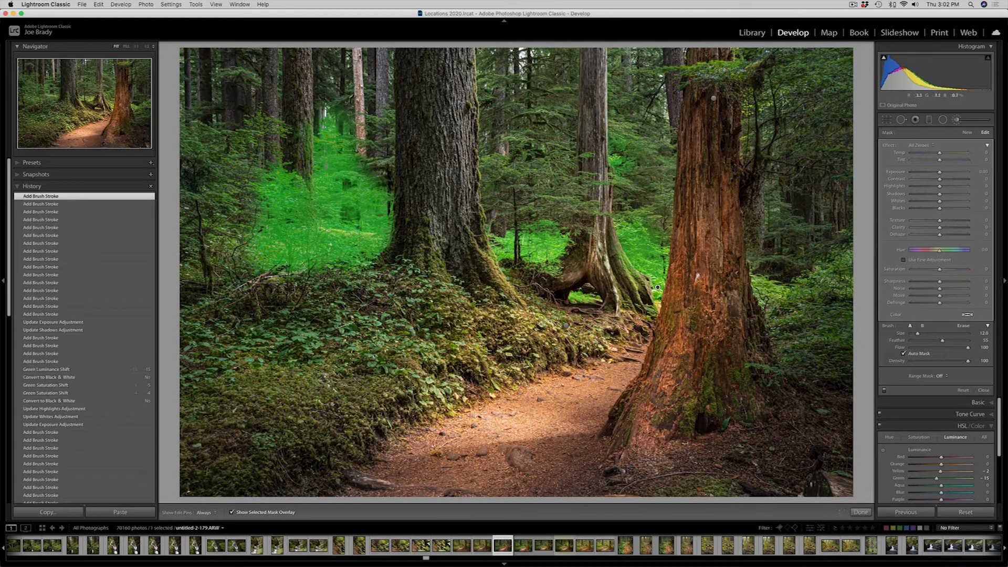
- Hide the mask overlay and darken the brushed background foliage with Highlights -34, Exposure -0.51 and Whites -10
{"action": "key", "text": "o"}
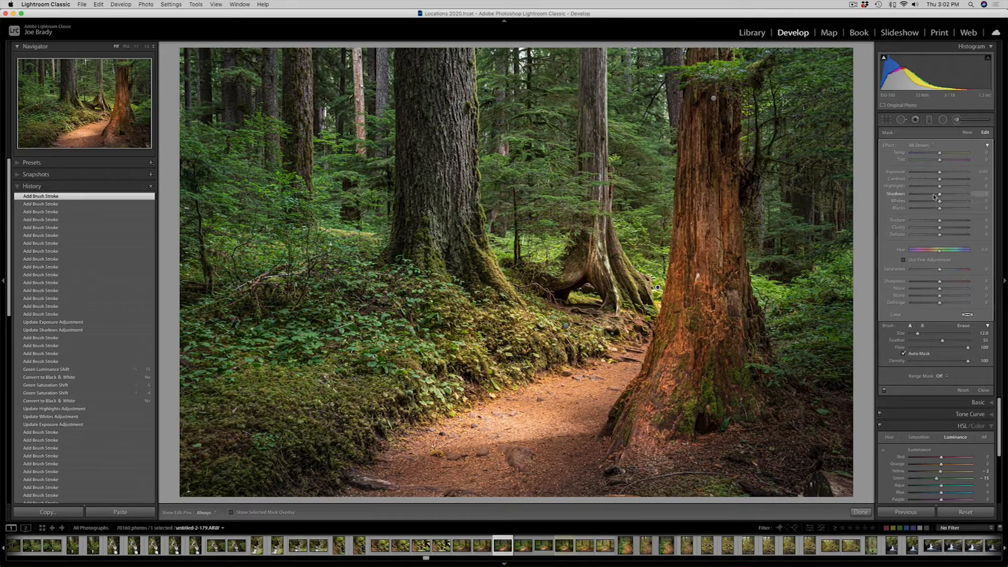
{"action": "left_click_drag", "start_coordinate": [930, 188], "coordinate": [939, 175]}
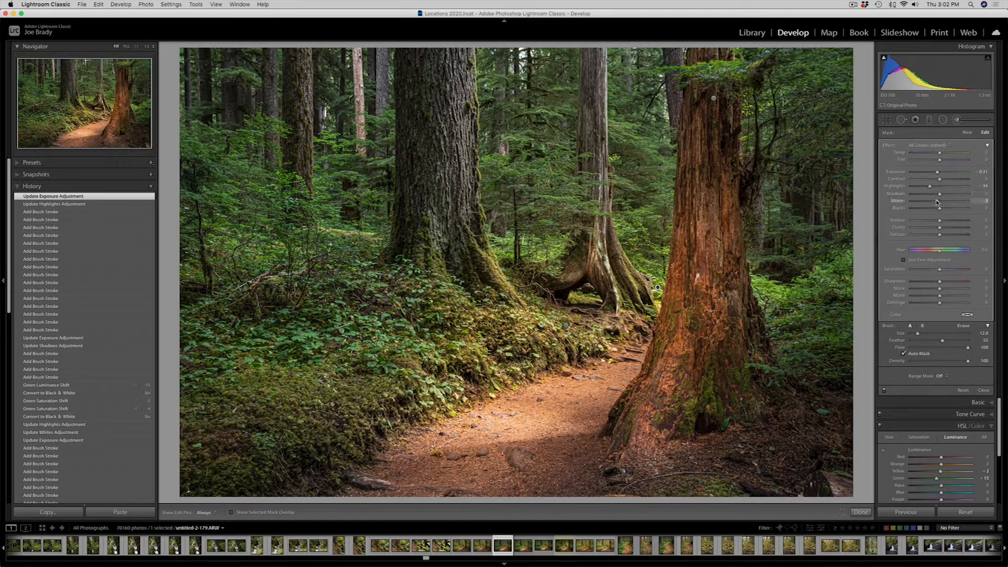
{"action": "left_click_drag", "start_coordinate": [937, 202], "coordinate": [936, 202]}
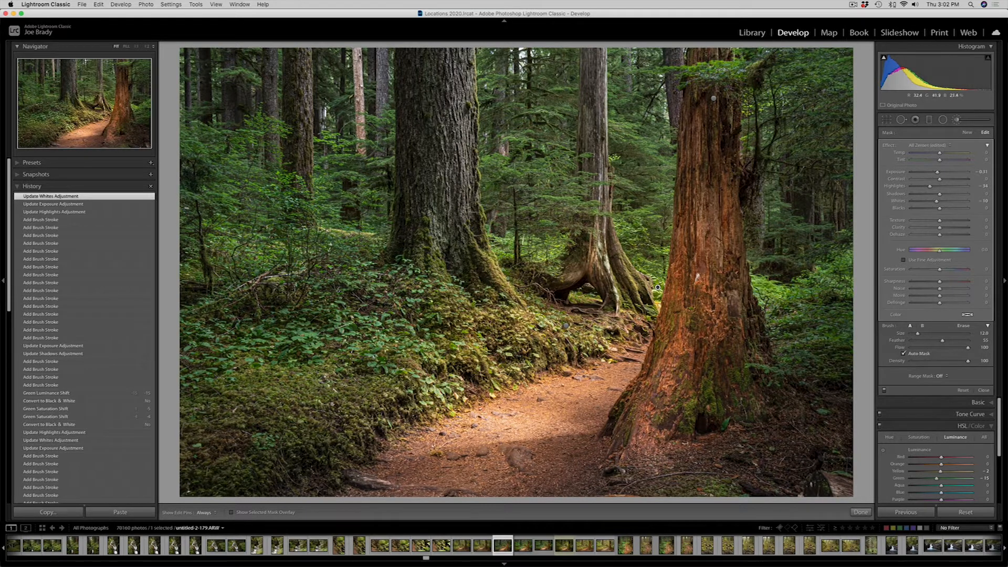
- Create a new Auto Mask adjustment brush and paint the thin pale trunk behind the large mossy tree, with the mask overlay shown
{"action": "left_click", "coordinate": [968, 134]}
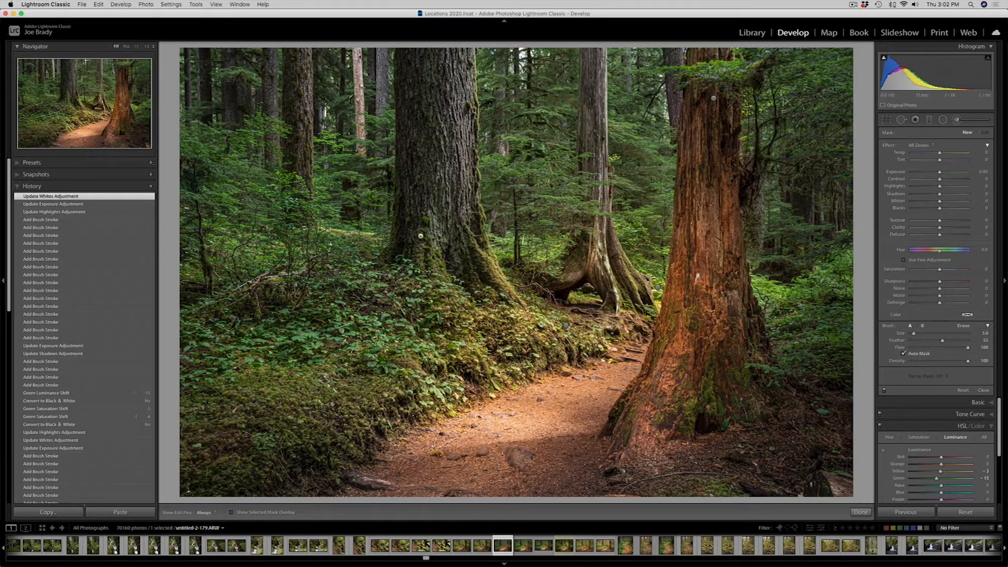
{"action": "key", "text": "o"}
{"action": "left_click", "coordinate": [362, 152]}
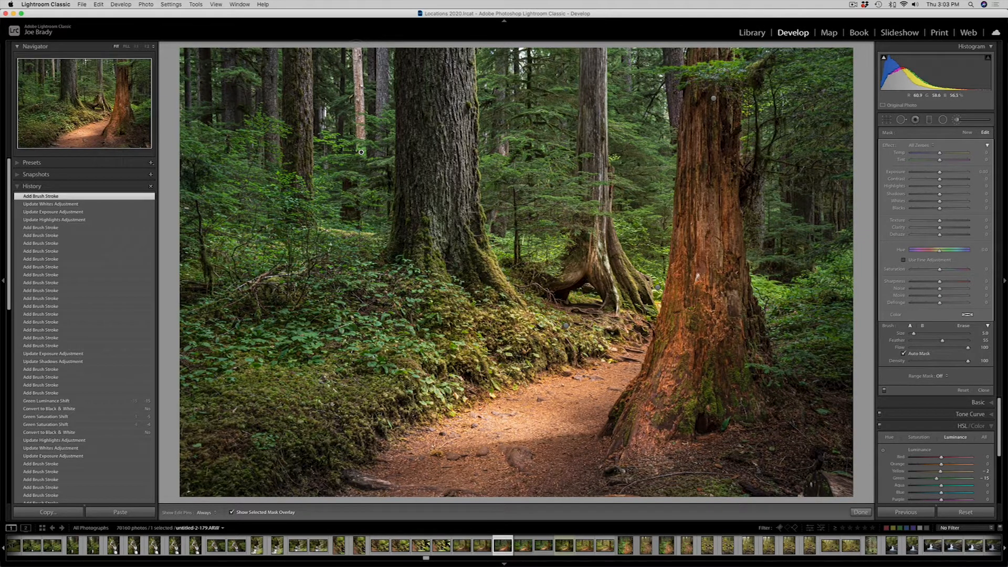
{"action": "left_click", "coordinate": [361, 152], "text": "shift"}
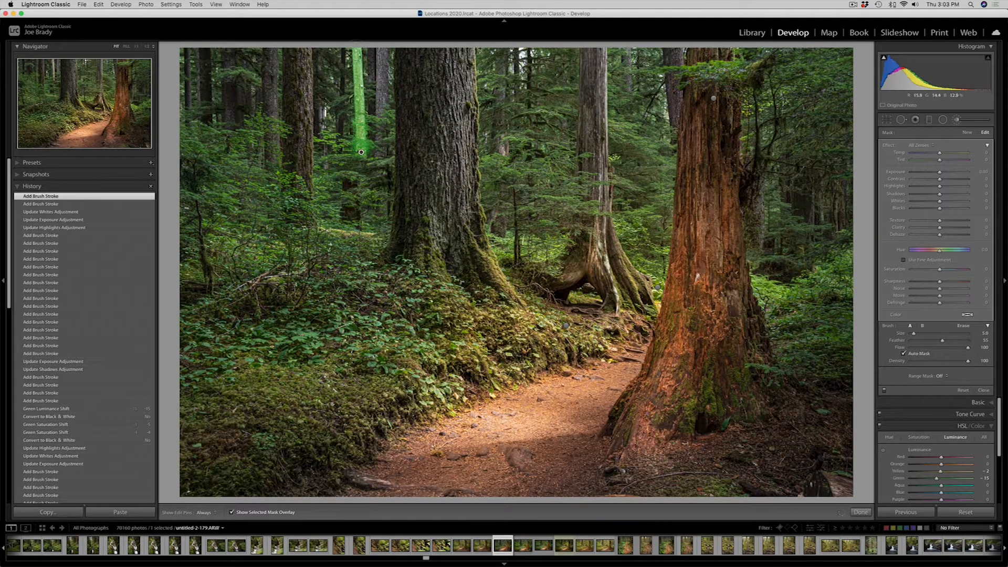
- Hide the mask overlay and mute the thin trunk with Highlights about -46, Whites -27, Saturation -40 and Exposure about -0.36
{"action": "key", "text": "o"}
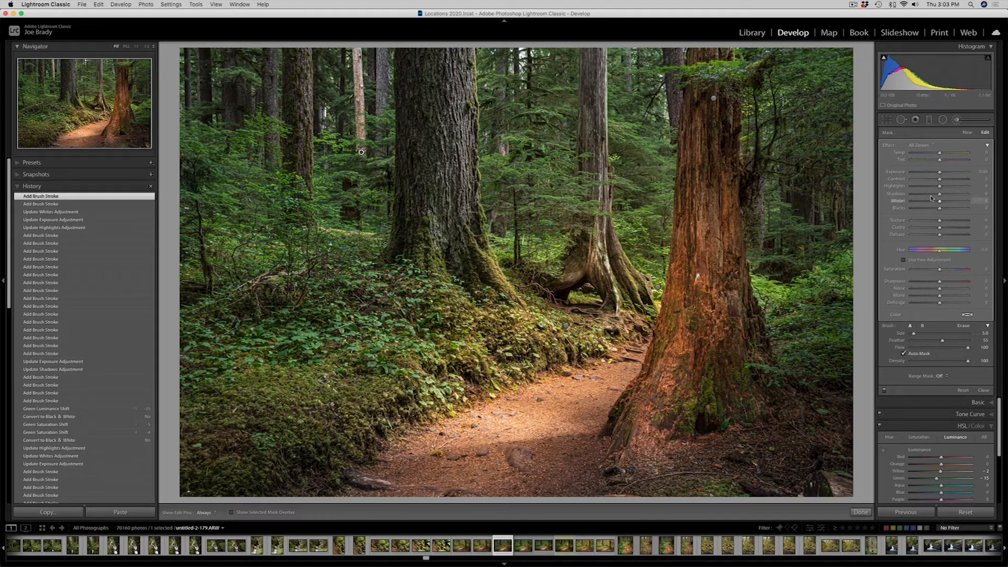
{"action": "left_click_drag", "start_coordinate": [927, 187], "coordinate": [926, 186]}
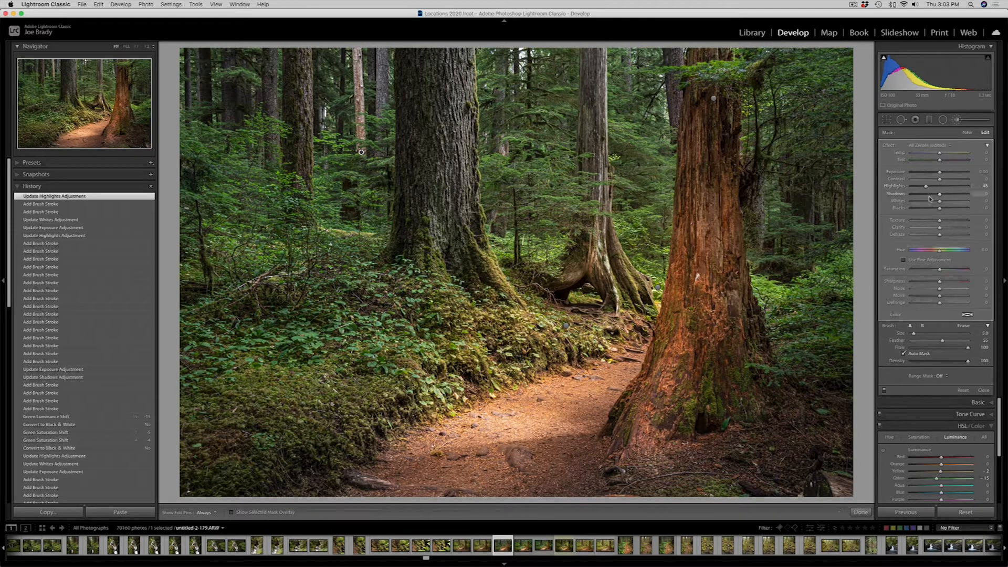
{"action": "left_click_drag", "start_coordinate": [932, 202], "coordinate": [932, 202]}
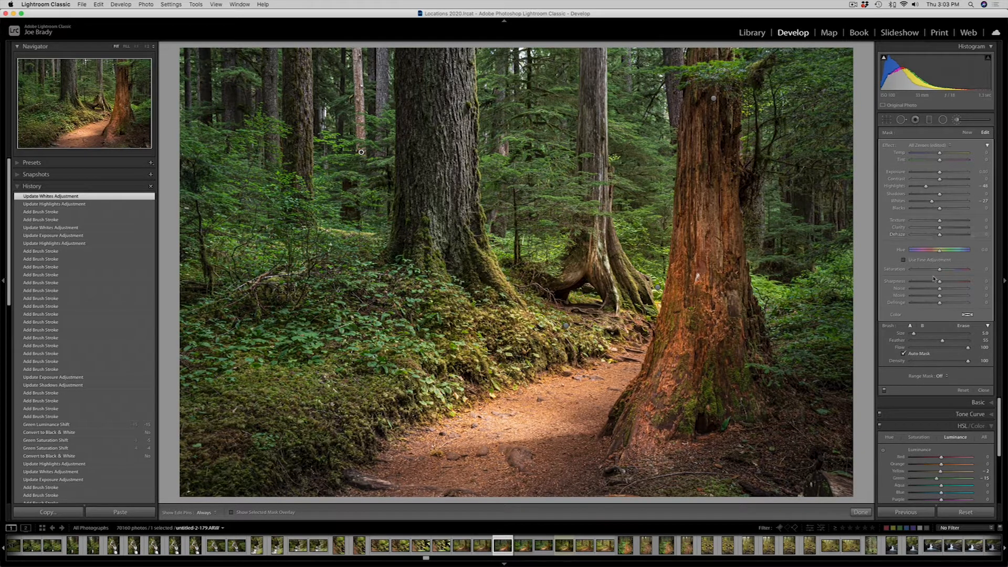
{"action": "left_click_drag", "start_coordinate": [928, 271], "coordinate": [928, 271]}
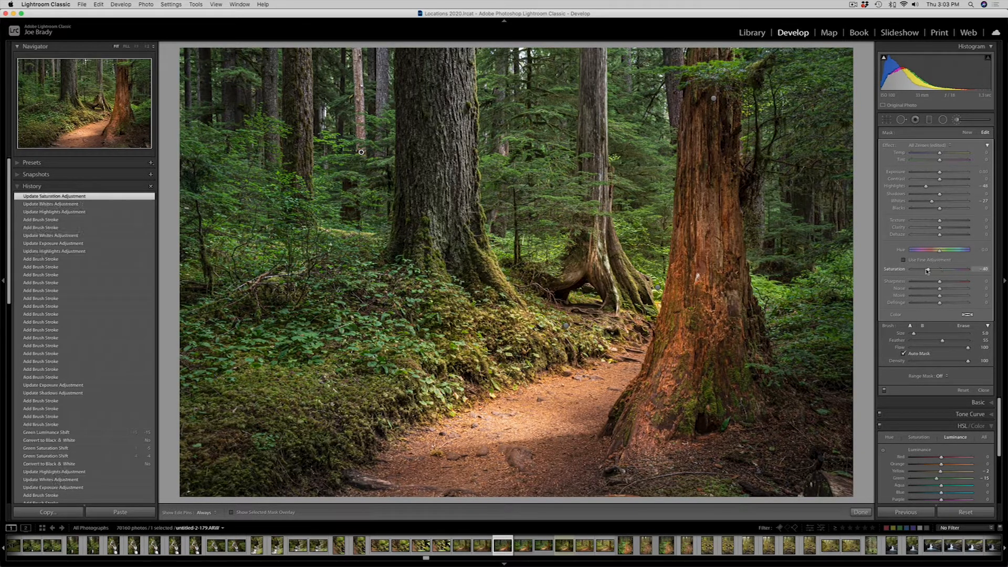
{"action": "left_click", "coordinate": [928, 271]}
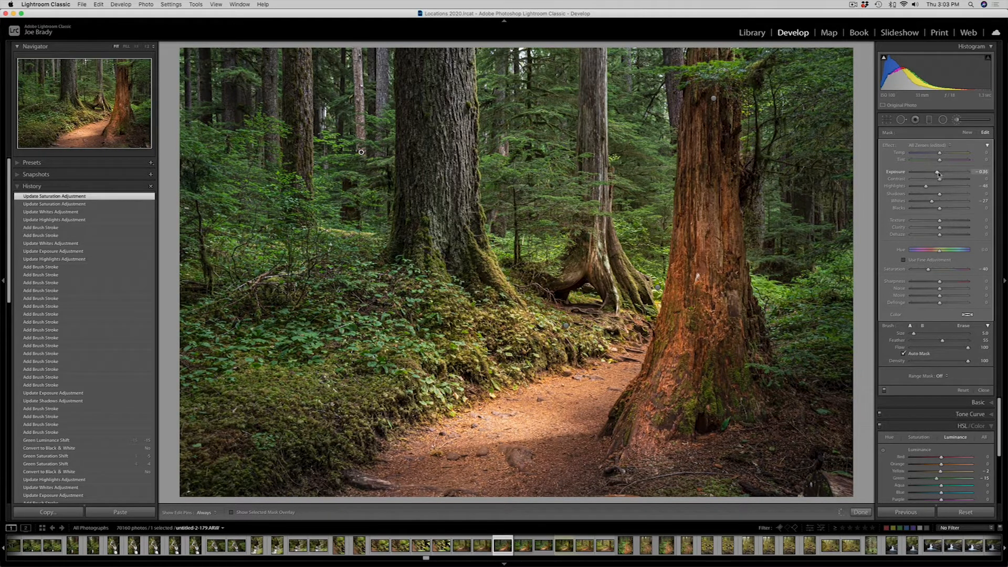
{"action": "left_click", "coordinate": [937, 174]}
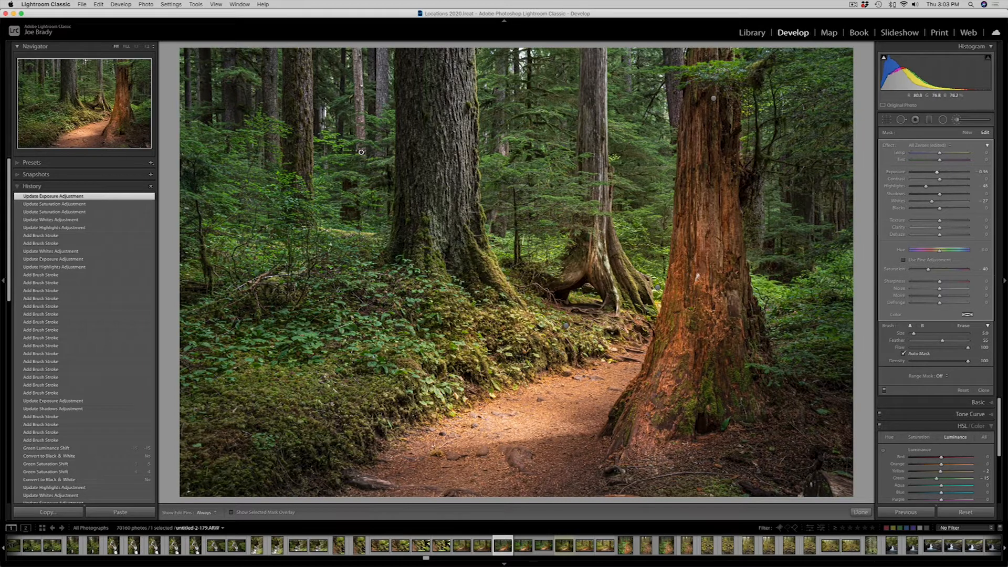
- Add further dabs of the thin-trunk brush, including the bright gap beside the neighbouring dark trunk, and close the adjustment brush
{"action": "left_click", "coordinate": [361, 151]}
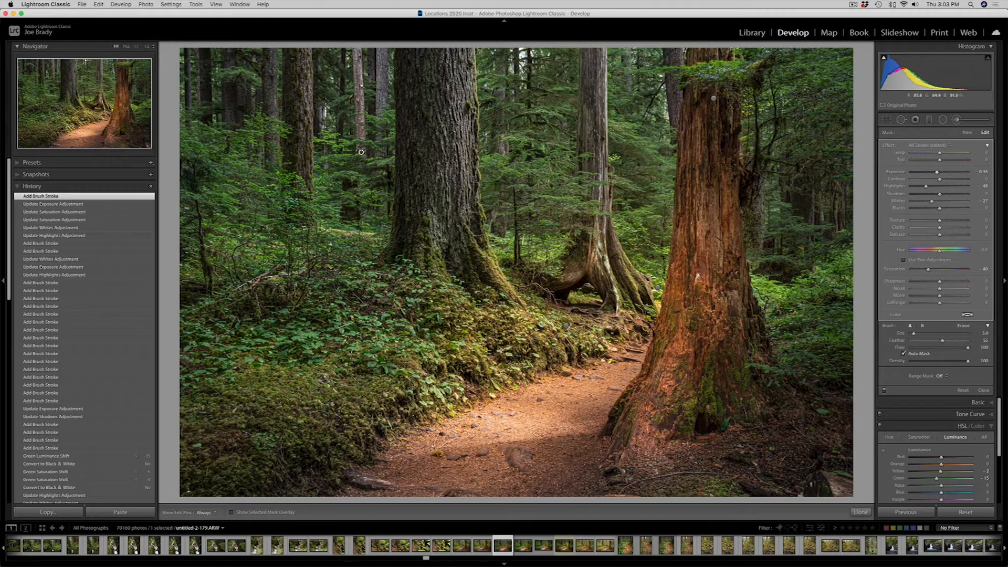
{"action": "left_click", "coordinate": [361, 152]}
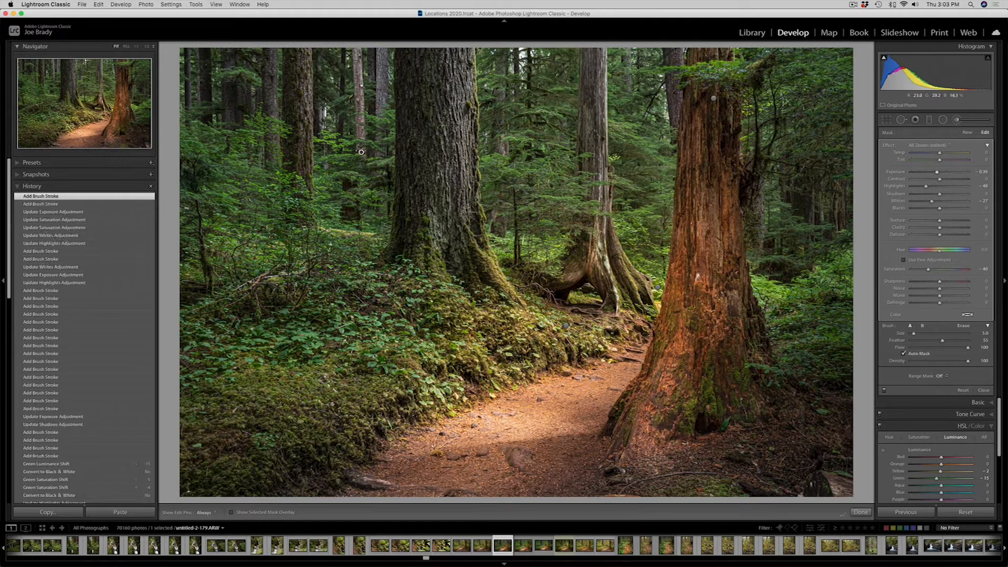
{"action": "key", "text": "h"}
{"action": "left_click", "coordinate": [319, 118]}
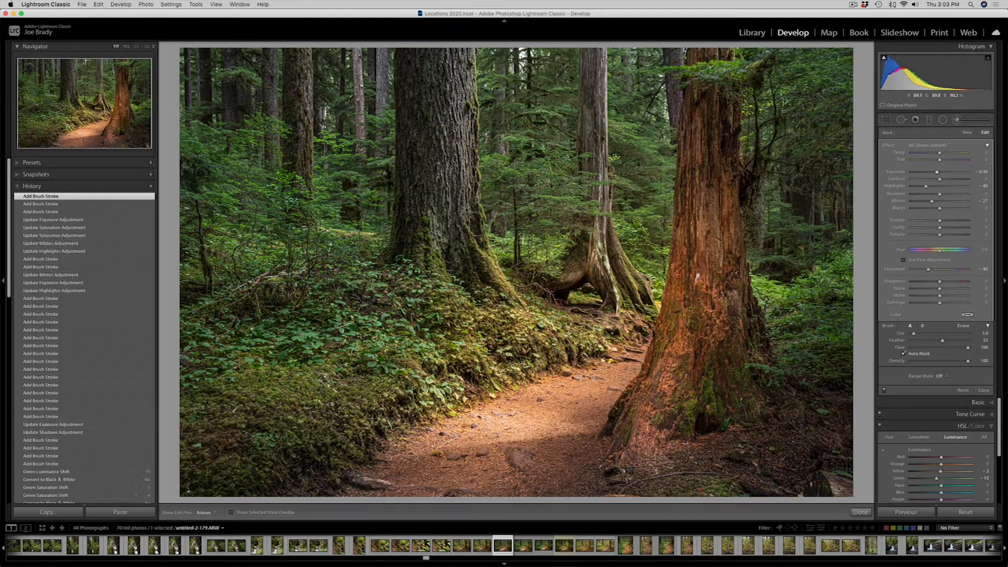
{"action": "left_click", "coordinate": [326, 119]}
{"action": "key", "text": "h"}
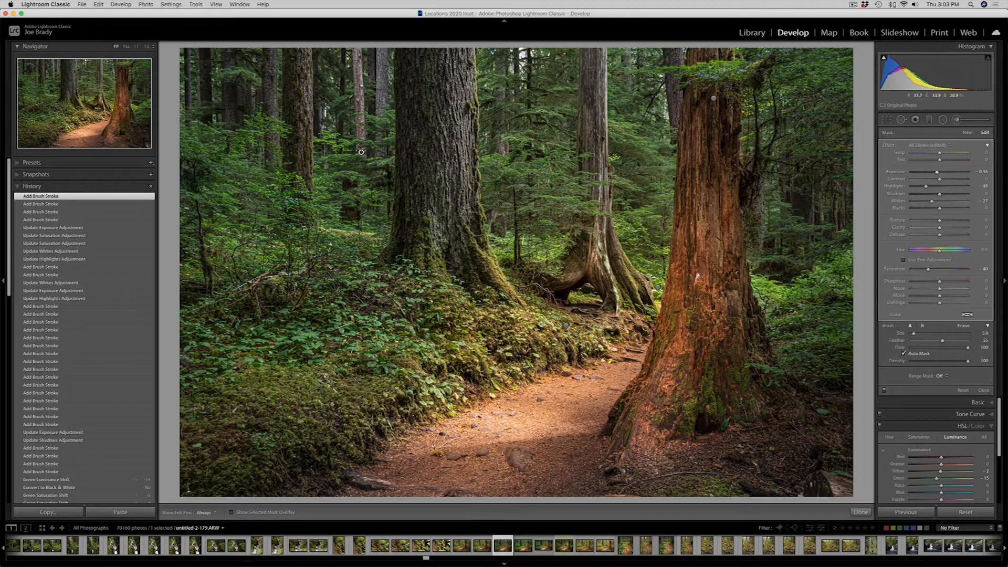
{"action": "left_click", "coordinate": [861, 512]}
- Start a new adjustment brush at size 13 and paint the bright gap between the mossy trunk and rear tree along the photo's upper edge
{"action": "left_click", "coordinate": [957, 121]}
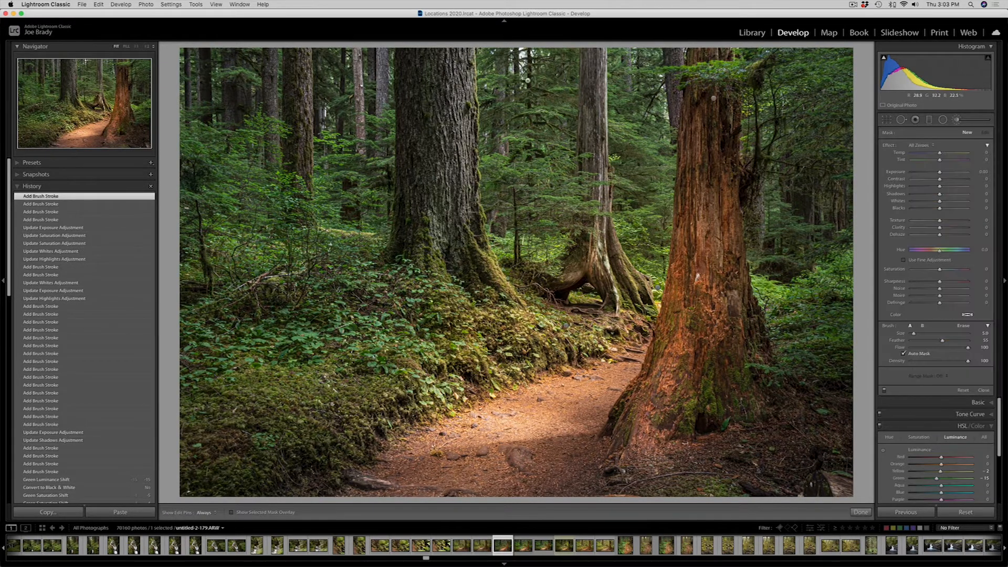
{"action": "key", "text": "bracketright"}
{"action": "key", "text": "bracketright"}
{"action": "key", "text": "bracketright"}
{"action": "key", "text": "bracketright"}
{"action": "left_click_drag", "start_coordinate": [523, 54], "coordinate": [546, 63]}
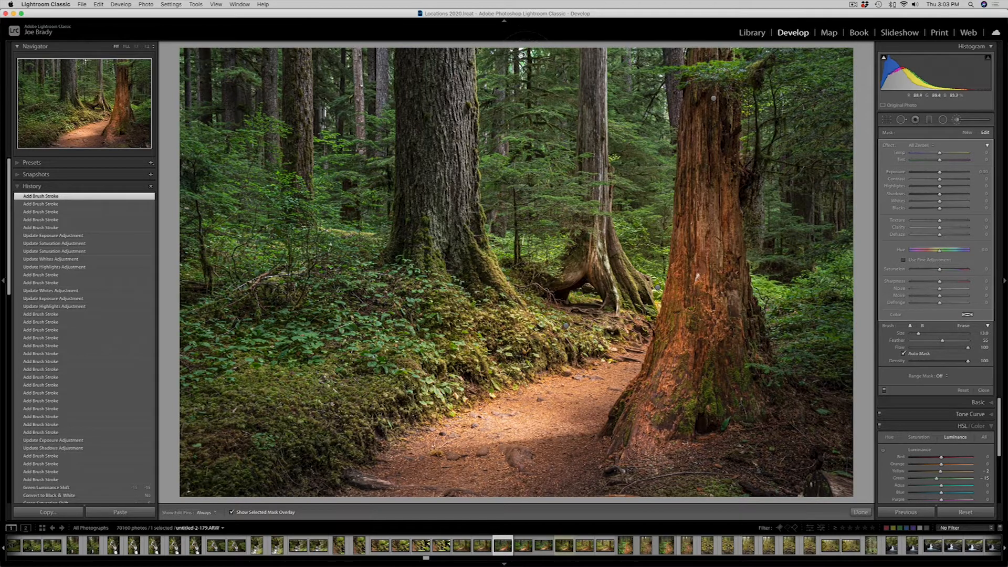
{"action": "key", "text": "super+z"}
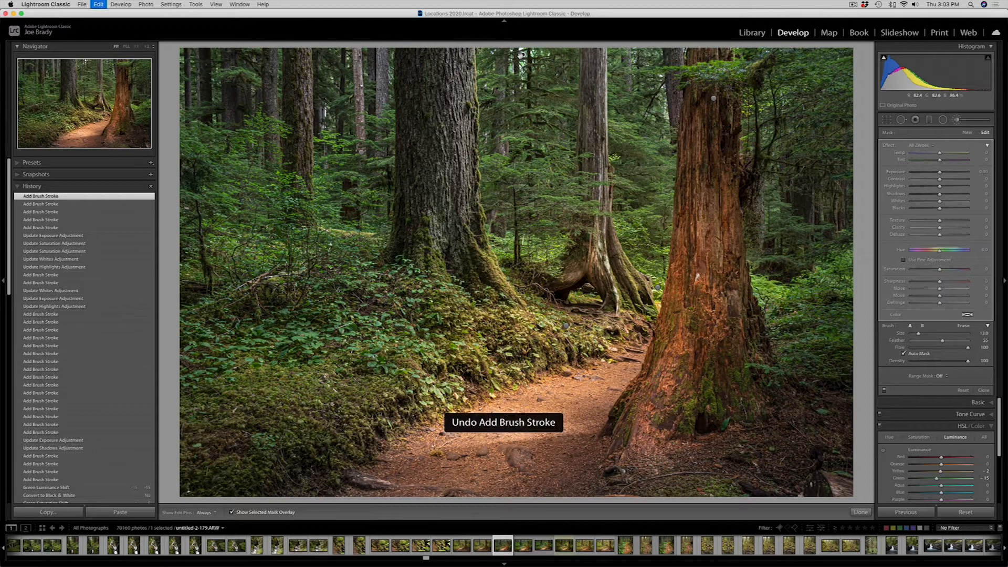
{"action": "mouse_move", "coordinate": [521, 52]}
{"action": "left_mouse_down"}
{"action": "mouse_move", "coordinate": [551, 71]}
{"action": "mouse_move", "coordinate": [546, 58]}
{"action": "left_mouse_up"}
- Extend the brush over the bright gaps beside the red trunk's top, between the dark background trunks and behind the mossy tree
{"action": "left_click_drag", "start_coordinate": [674, 78], "coordinate": [676, 105]}
{"action": "left_click", "coordinate": [663, 113]}
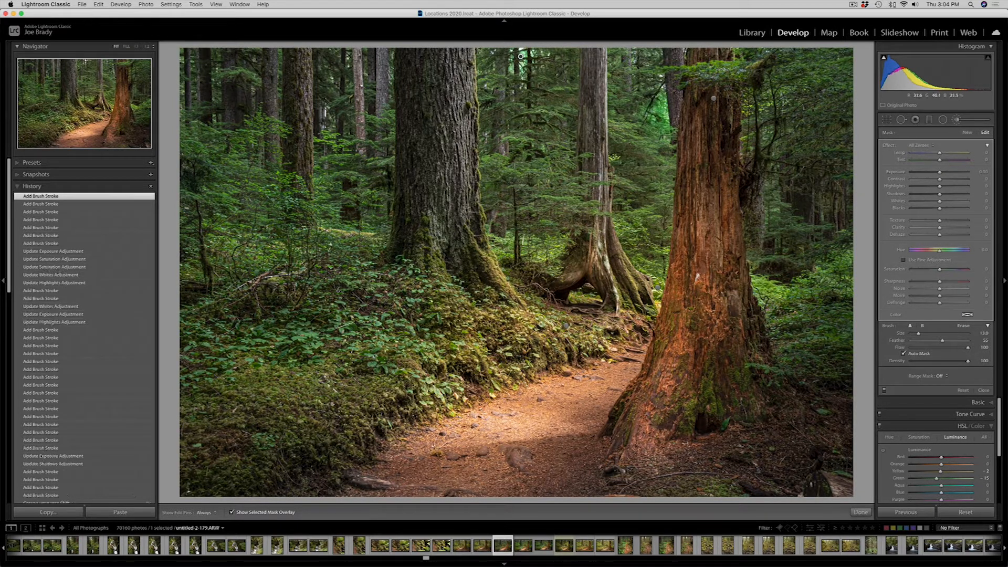
{"action": "left_click", "coordinate": [658, 72]}
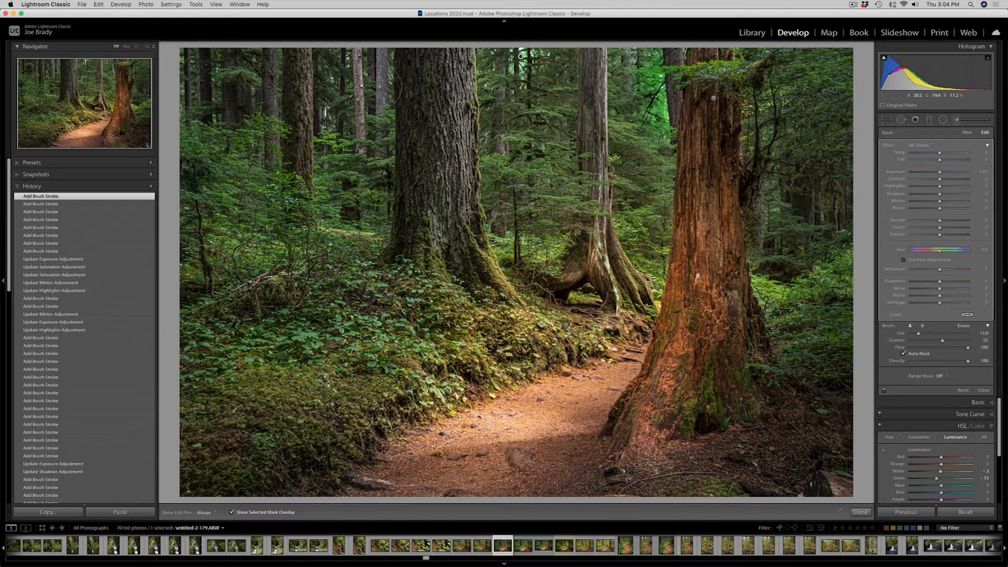
{"action": "left_click", "coordinate": [321, 112]}
{"action": "left_click", "coordinate": [349, 59]}
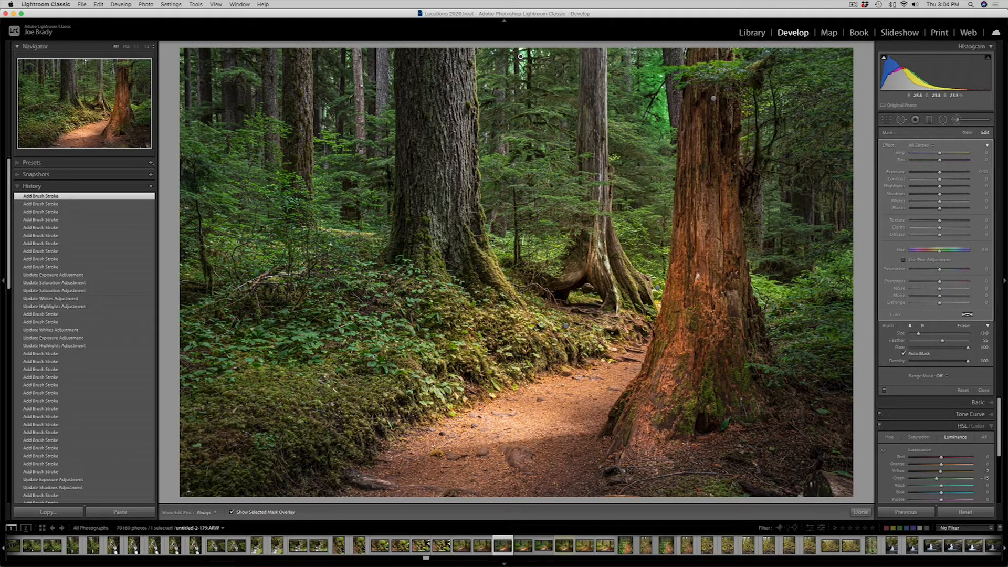
{"action": "left_click", "coordinate": [528, 63]}
- Hide the mask overlay, darken the brushed bright gaps with Whites -60 and Exposure -0.20, and close the adjustment brush
{"action": "key", "text": "o"}
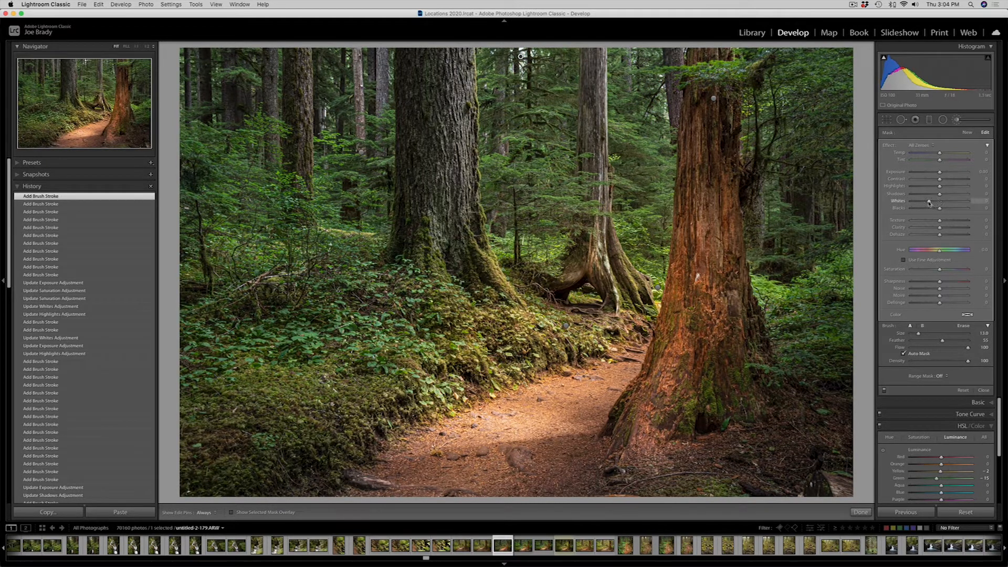
{"action": "left_click_drag", "start_coordinate": [929, 203], "coordinate": [938, 173]}
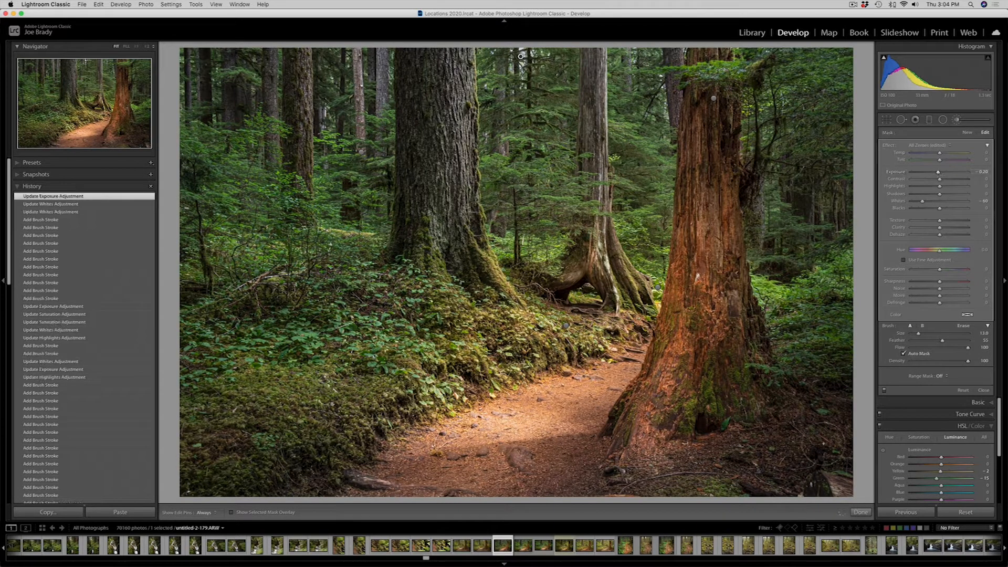
{"action": "left_click", "coordinate": [861, 512]}
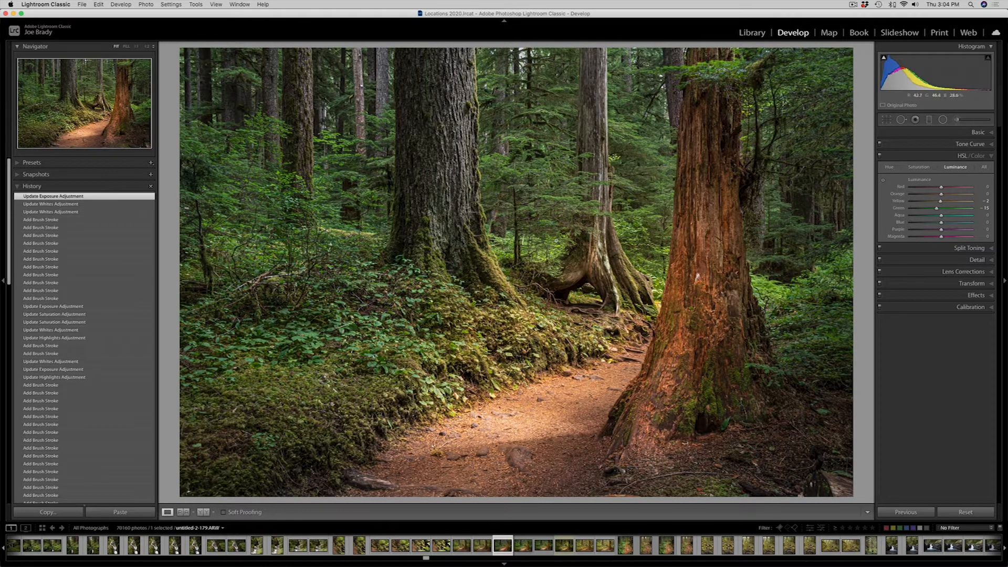
- Paint a new adjustment brush down the large mossy trunk and set its Exposure to 0.50 and Clarity to 40
{"action": "left_click", "coordinate": [956, 121]}
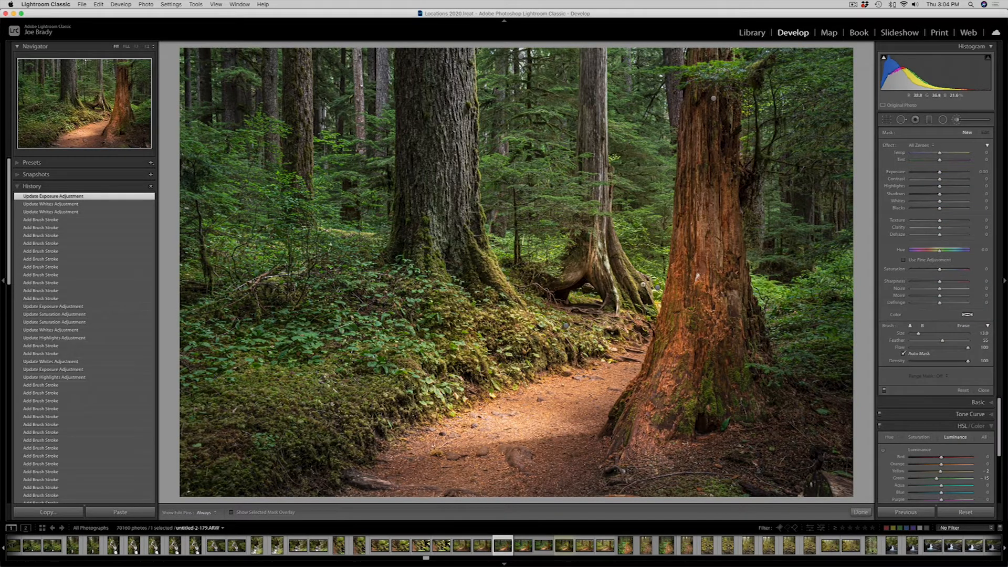
{"action": "key", "text": "o"}
{"action": "key", "text": "h"}
{"action": "mouse_move", "coordinate": [451, 66]}
{"action": "left_mouse_down"}
{"action": "mouse_move", "coordinate": [444, 131]}
{"action": "mouse_move", "coordinate": [466, 268]}
{"action": "left_mouse_up"}
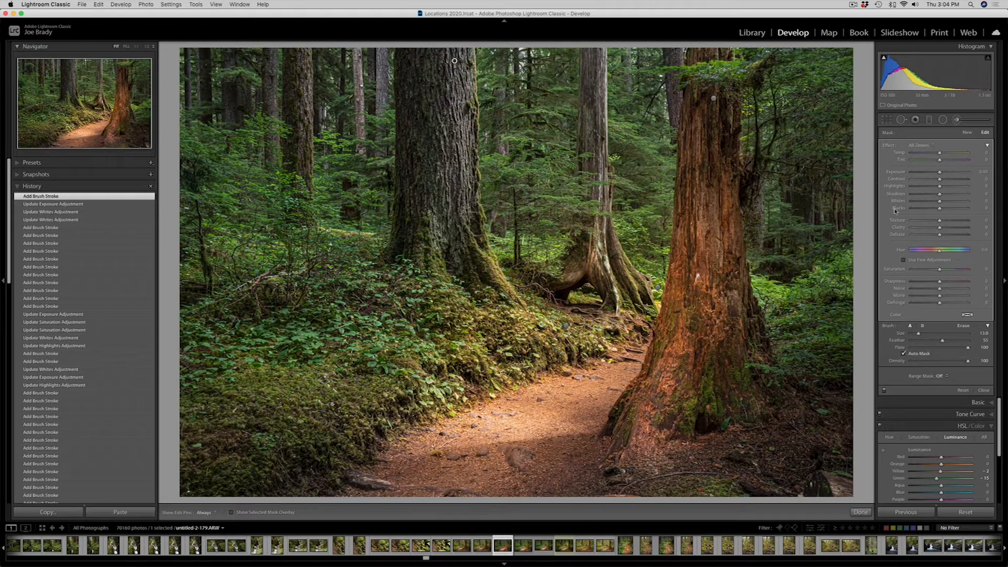
{"action": "left_click_drag", "start_coordinate": [937, 175], "coordinate": [943, 173]}
{"action": "left_click_drag", "start_coordinate": [943, 173], "coordinate": [943, 174]}
{"action": "left_click_drag", "start_coordinate": [951, 228], "coordinate": [951, 229]}
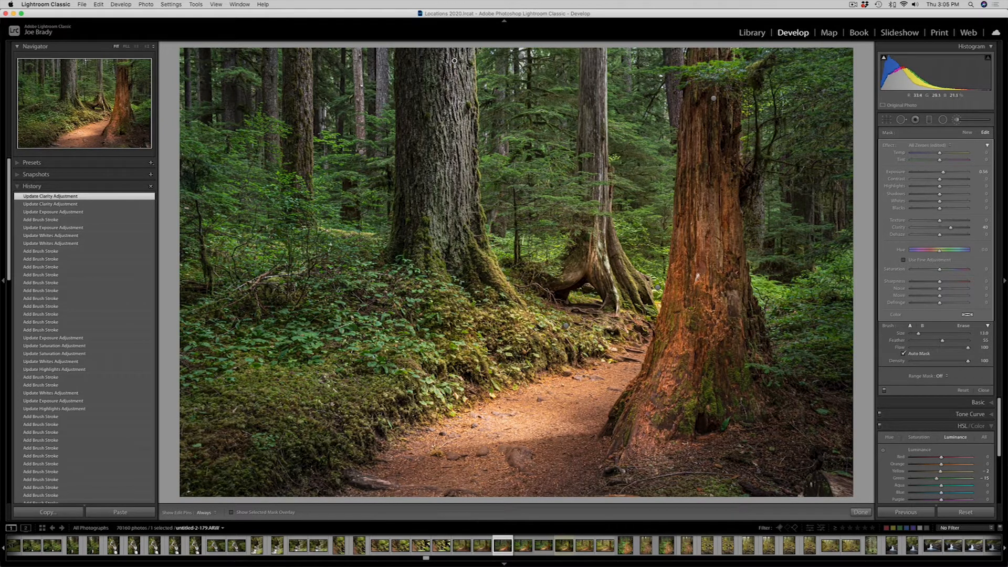
- Create a new adjustment brush with Auto Mask off and paint the yellowish foliage bank along the path below the mossy trunk
{"action": "left_click", "coordinate": [967, 132]}
{"action": "key", "text": "o"}
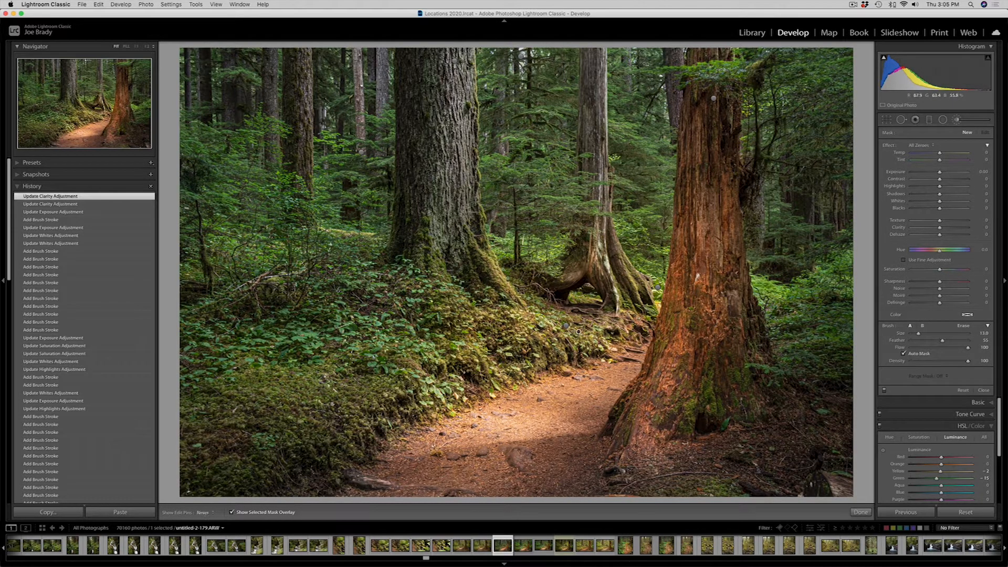
{"action": "left_click_drag", "start_coordinate": [579, 332], "coordinate": [458, 375]}
{"action": "left_click", "coordinate": [903, 354]}
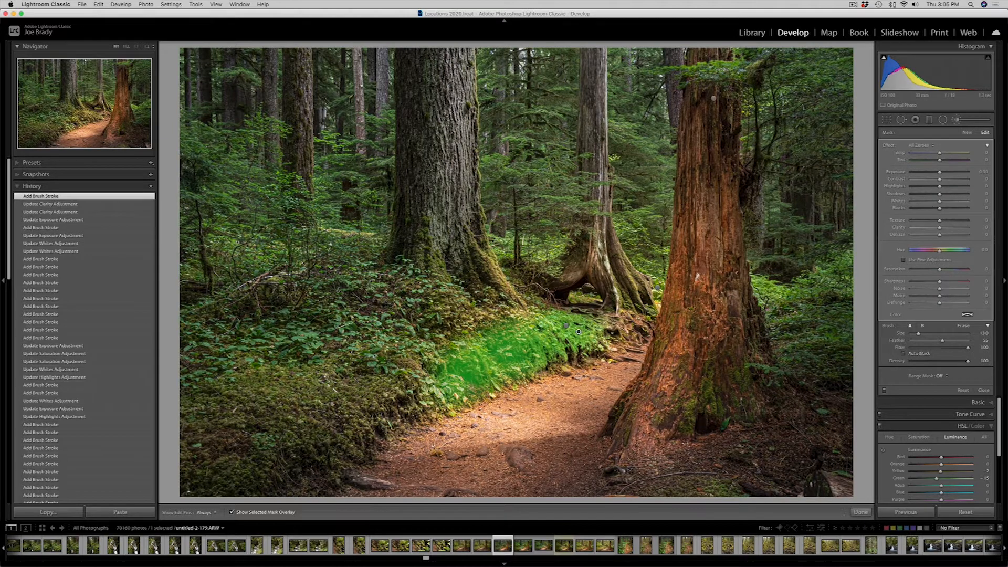
{"action": "mouse_move", "coordinate": [578, 332]}
{"action": "left_mouse_down"}
{"action": "mouse_move", "coordinate": [462, 321]}
{"action": "mouse_move", "coordinate": [405, 421]}
{"action": "left_mouse_up"}
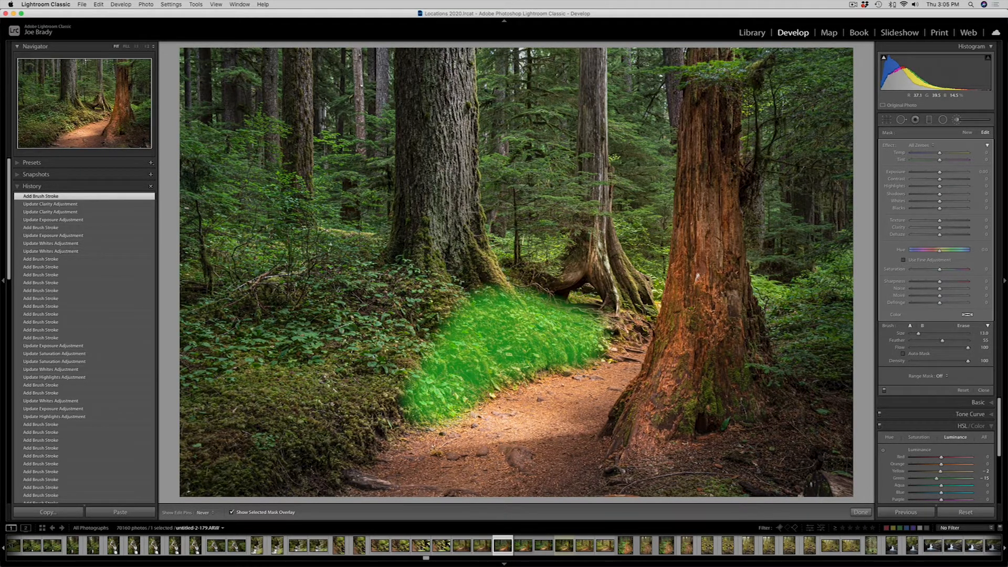
- Extend the brush along the ground below the rear tree's roots, and reduce it to size 4 for the greenery beside the red trunk
{"action": "left_click_drag", "start_coordinate": [590, 332], "coordinate": [635, 325]}
{"action": "key", "text": "bracketleft"}
{"action": "key", "text": "bracketleft"}
{"action": "key", "text": "bracketleft"}
{"action": "key", "text": "bracketleft"}
{"action": "key", "text": "bracketleft"}
{"action": "key", "text": "bracketleft"}
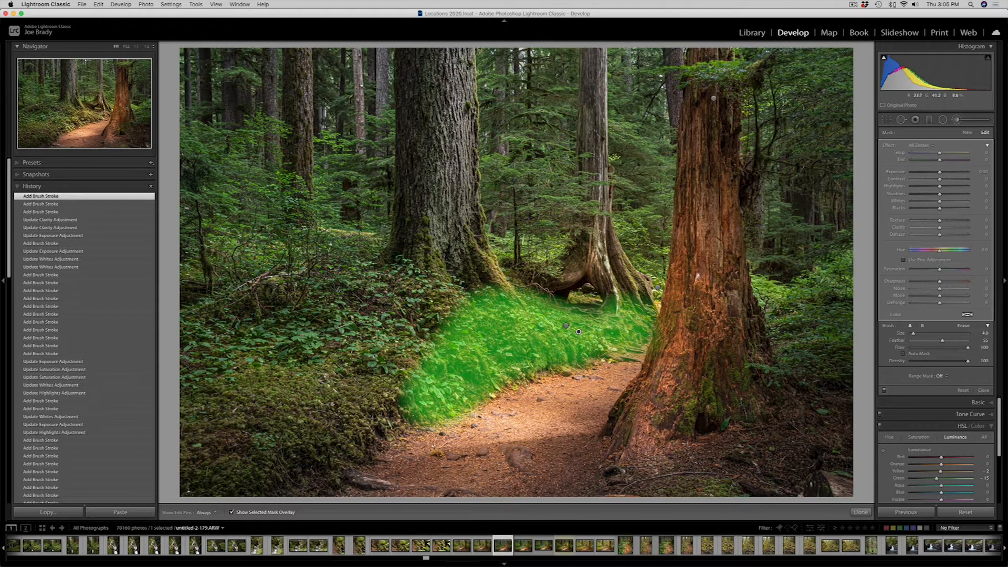
{"action": "left_click_drag", "start_coordinate": [655, 293], "coordinate": [657, 307]}
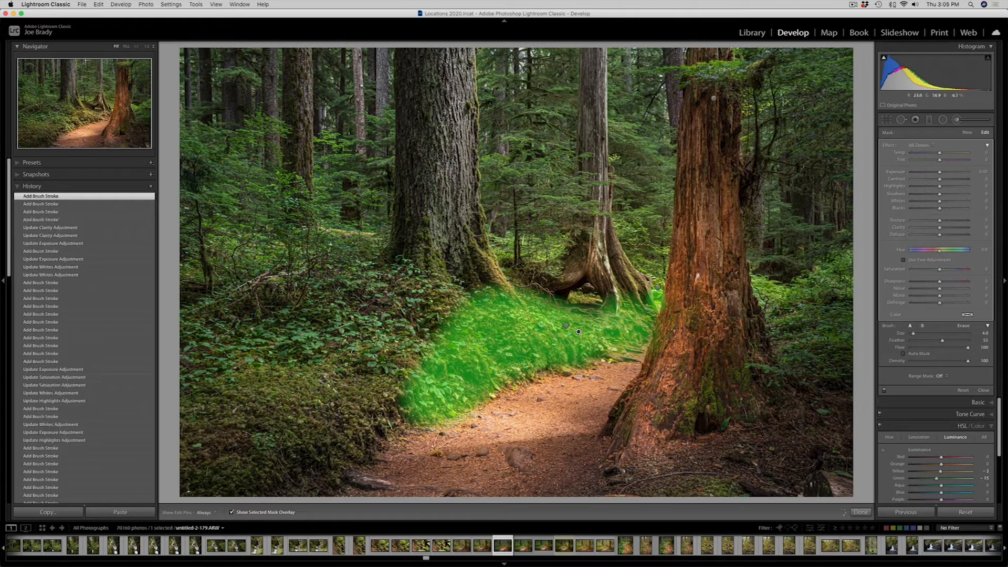
- Hide the mask overlay and cool the brushed foliage bank with Temp about -26
{"action": "key", "text": "o"}
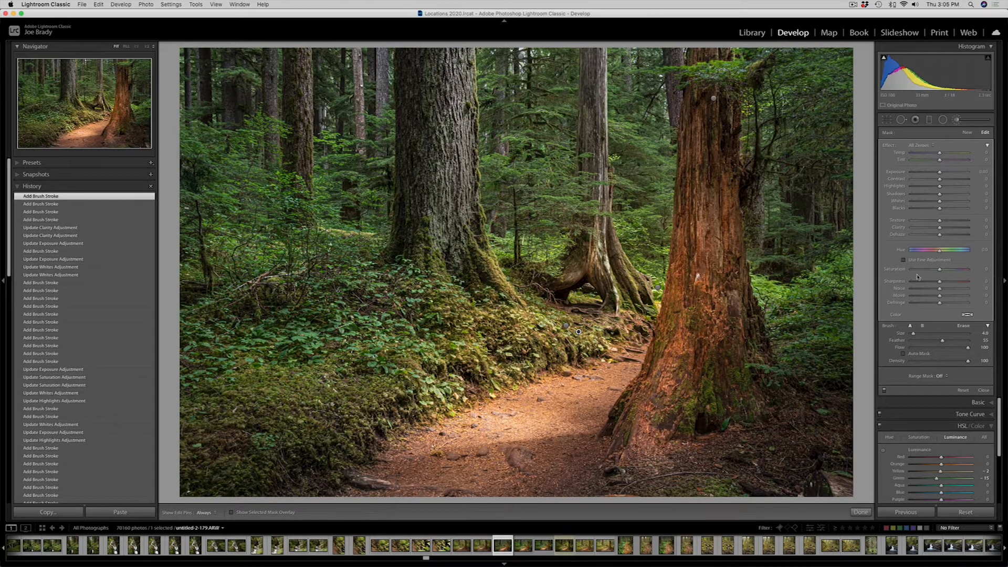
{"action": "left_click_drag", "start_coordinate": [940, 153], "coordinate": [934, 153]}
{"action": "left_click_drag", "start_coordinate": [935, 154], "coordinate": [934, 154]}
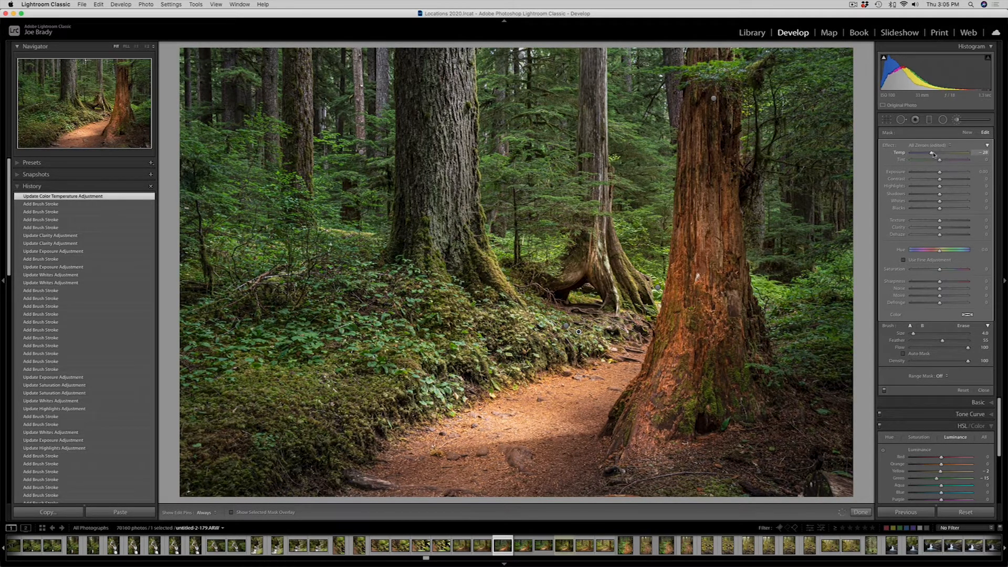
- Cool the foliage bank to Temp -33, and paint a new adjustment brush over the bright greenery right of the red trunk
{"action": "left_click_drag", "start_coordinate": [932, 154], "coordinate": [930, 153]}
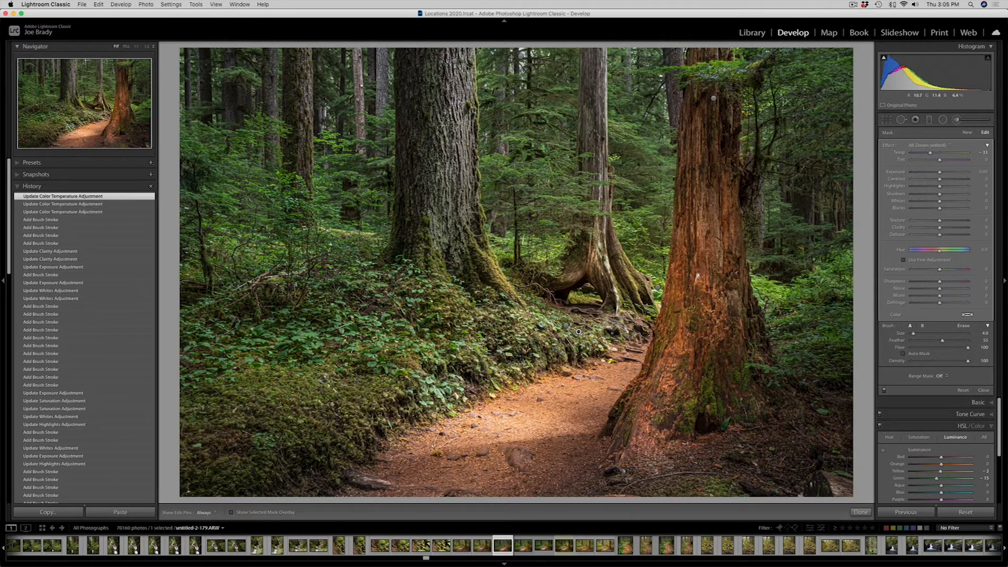
{"action": "left_click", "coordinate": [967, 132]}
{"action": "scroll", "coordinate": [782, 279], "scroll_direction": "up", "scroll_amount": 3}
{"action": "mouse_move", "coordinate": [777, 291]}
{"action": "left_mouse_down"}
{"action": "mouse_move", "coordinate": [805, 264]}
{"action": "mouse_move", "coordinate": [790, 272]}
{"action": "mouse_move", "coordinate": [797, 252]}
{"action": "mouse_move", "coordinate": [771, 268]}
{"action": "mouse_move", "coordinate": [790, 277]}
{"action": "left_mouse_up"}
{"action": "scroll", "coordinate": [790, 278], "scroll_direction": "up", "scroll_amount": 4}
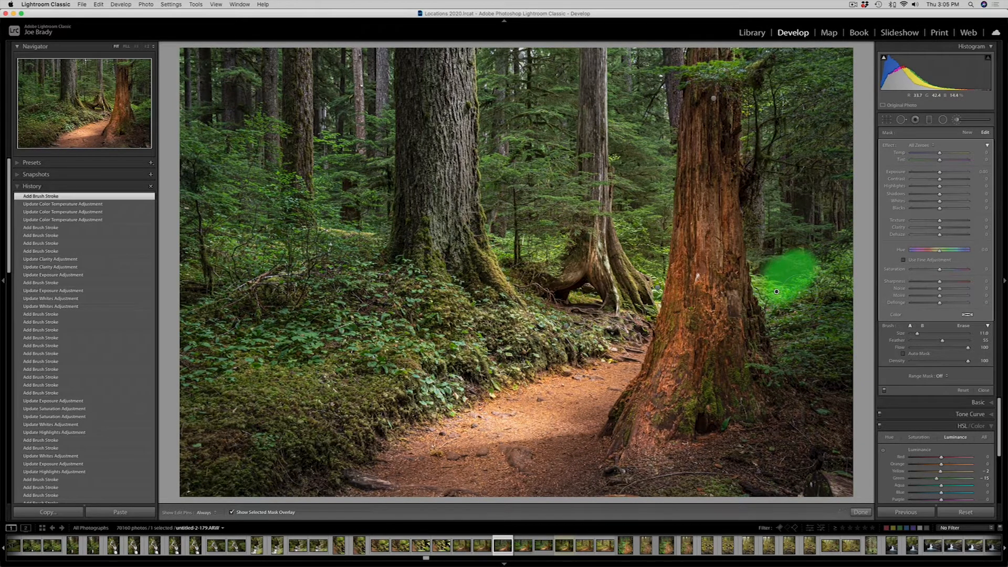
- Set the greenery brush's Exposure to 0.79 and Shadows to about 31, and strongly reduce its Highlights
{"action": "left_click_drag", "start_coordinate": [939, 171], "coordinate": [948, 195]}
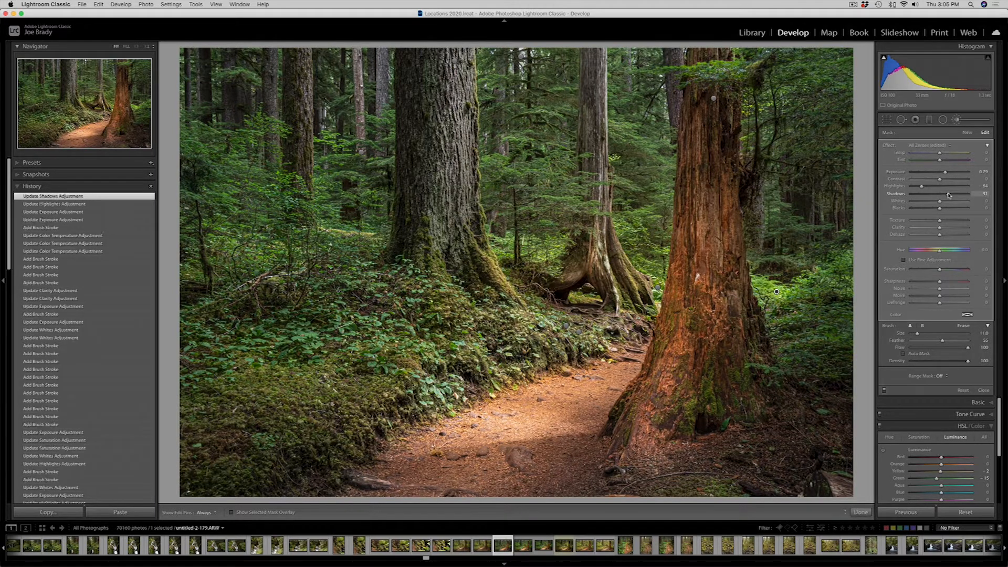
{"action": "left_click", "coordinate": [947, 195]}
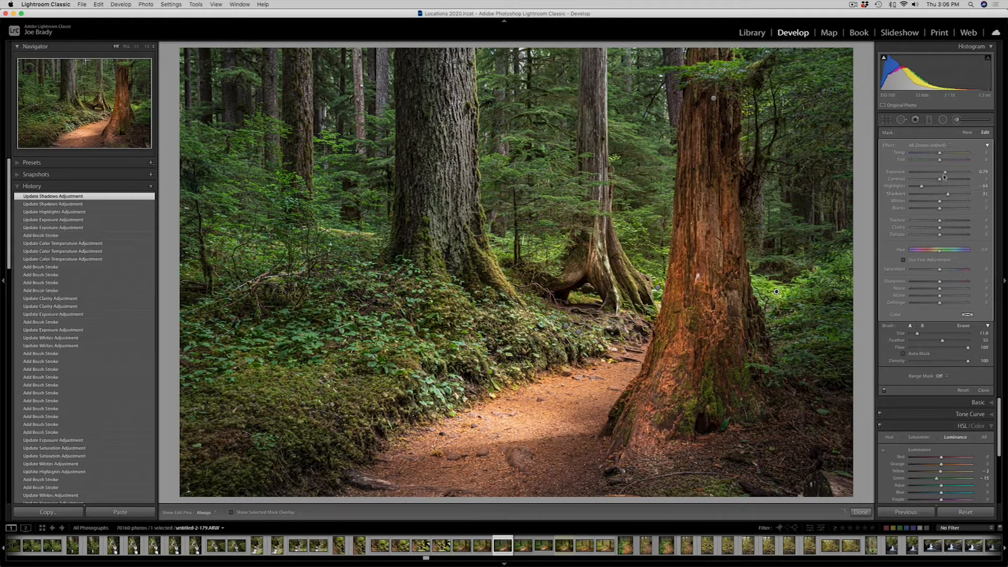
{"action": "left_click_drag", "start_coordinate": [924, 186], "coordinate": [919, 186]}
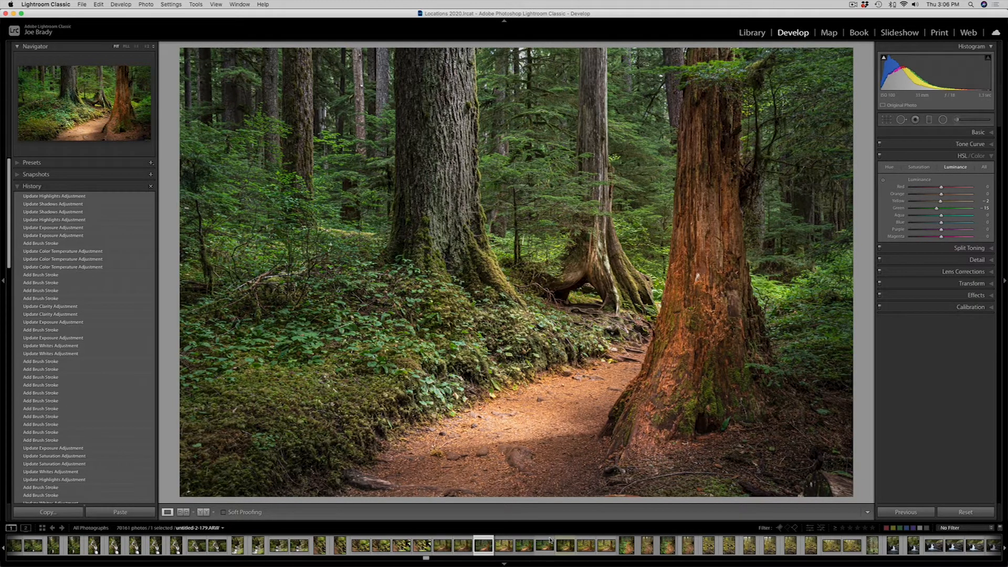
- Create a virtual copy of the photo, reset its Develop settings, and return to the edited version for comparison
{"action": "key", "text": "super+apostrophe"}
{"action": "key", "text": "super+shift+r"}
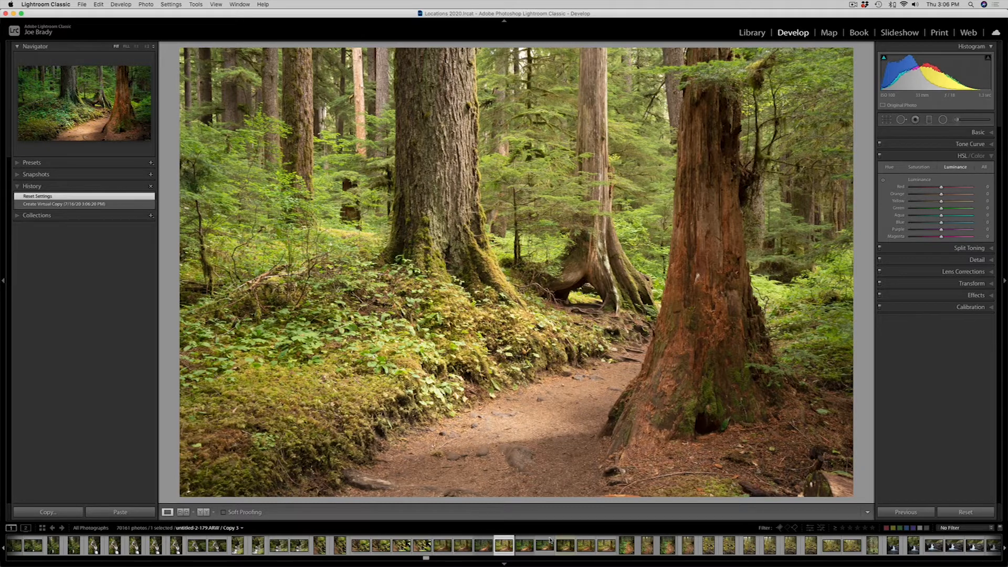
{"action": "key", "text": "Left"}
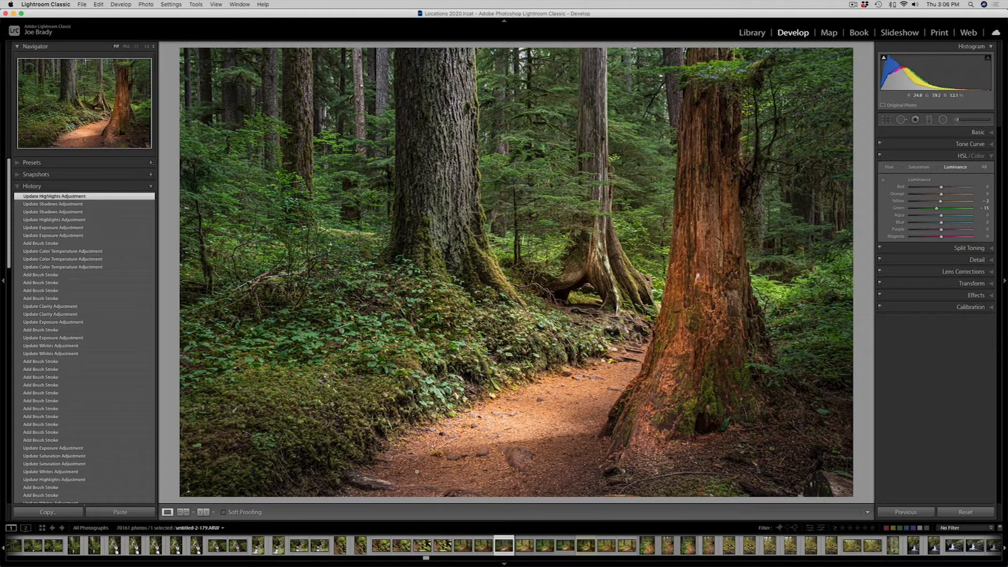
- Create a new adjustment brush and paint the forest path up to its far end plus the greenery right of the red trunk
{"action": "left_click", "coordinate": [944, 119]}
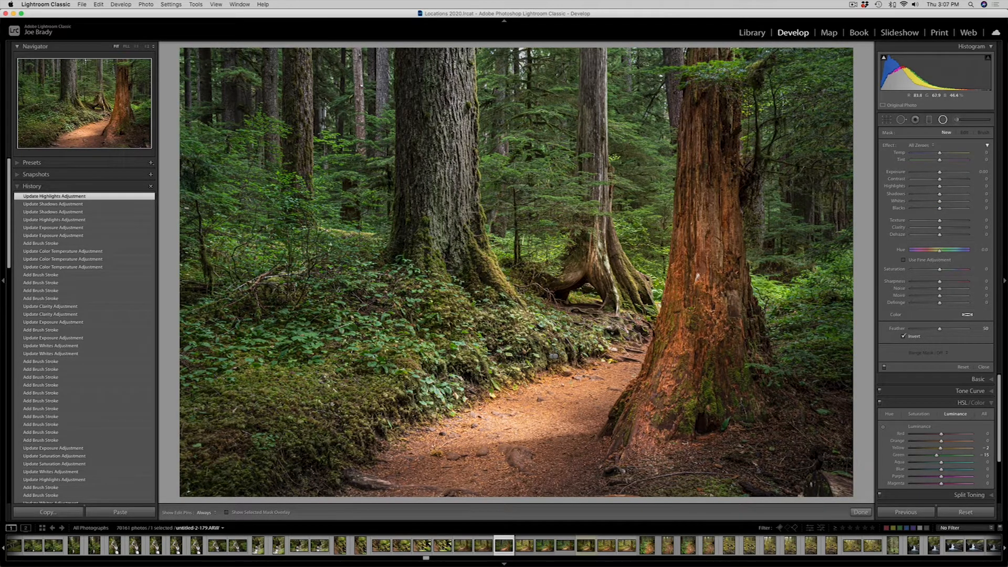
{"action": "left_click", "coordinate": [957, 120]}
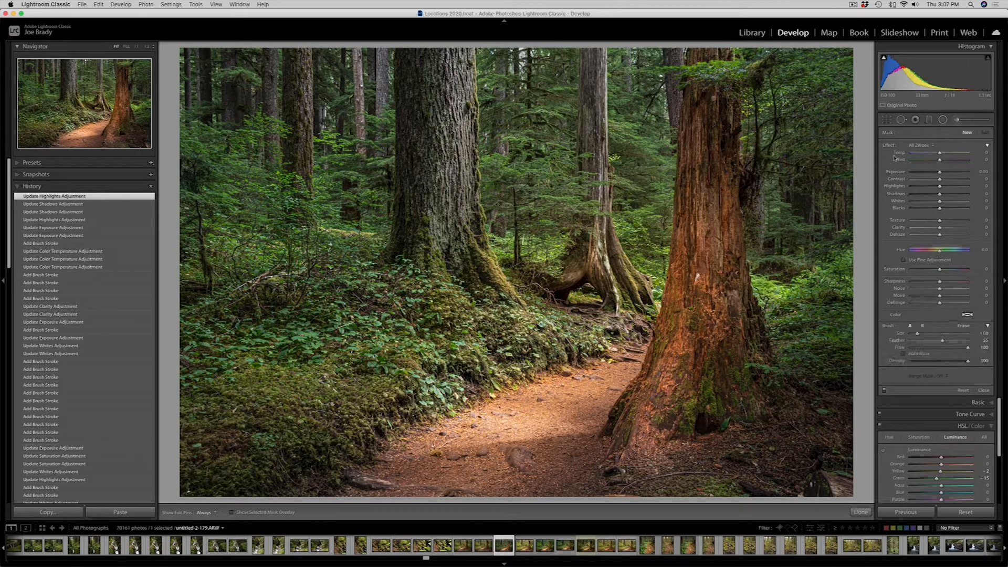
{"action": "scroll", "coordinate": [552, 396], "scroll_direction": "up", "scroll_amount": 5}
{"action": "key", "text": "o"}
{"action": "scroll", "coordinate": [457, 474], "scroll_direction": "up", "scroll_amount": 6}
{"action": "scroll", "coordinate": [459, 476], "scroll_direction": "up", "scroll_amount": 1}
{"action": "key", "text": "h"}
{"action": "left_click_drag", "start_coordinate": [472, 478], "coordinate": [600, 373]}
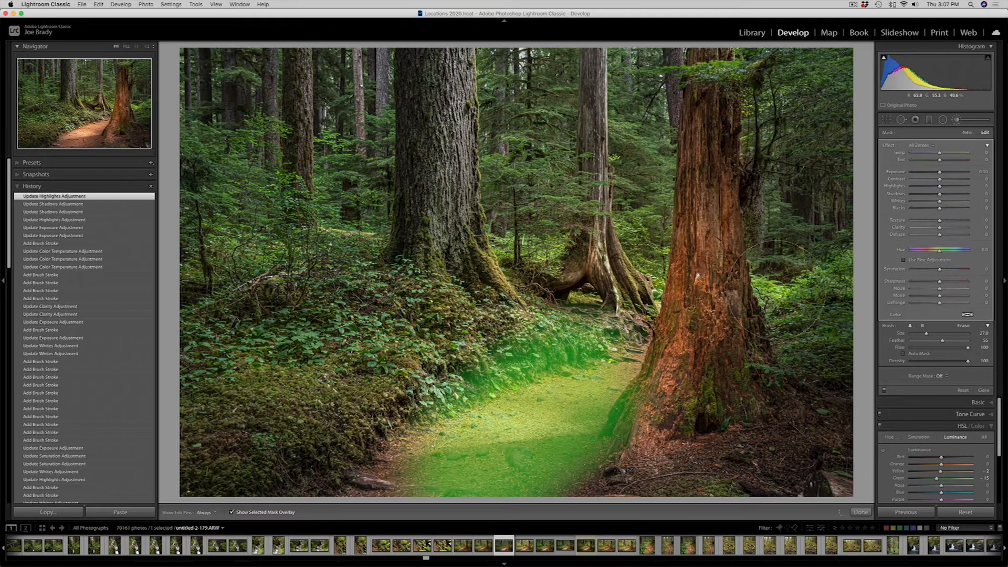
{"action": "left_click_drag", "start_coordinate": [801, 277], "coordinate": [804, 316]}
{"action": "scroll", "coordinate": [733, 362], "scroll_direction": "down", "scroll_amount": 16}
{"action": "left_click_drag", "start_coordinate": [634, 358], "coordinate": [630, 340]}
{"action": "key", "text": "o"}
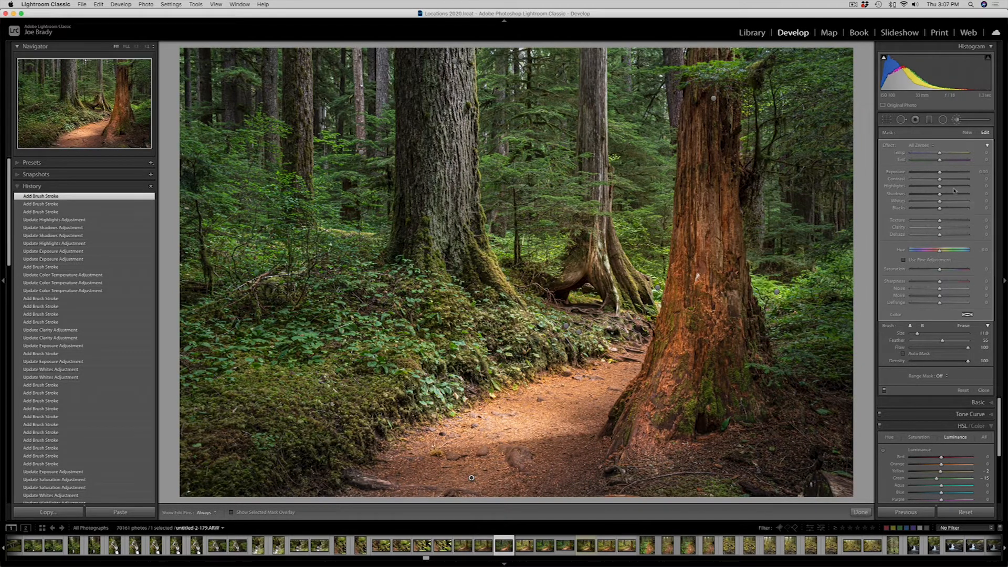
- Set the path brush's Shadows to 36, Exposure to 0.53, Tint to 22 and Temp to 6
{"action": "left_click_drag", "start_coordinate": [939, 193], "coordinate": [948, 196]}
{"action": "left_click_drag", "start_coordinate": [948, 196], "coordinate": [940, 173]}
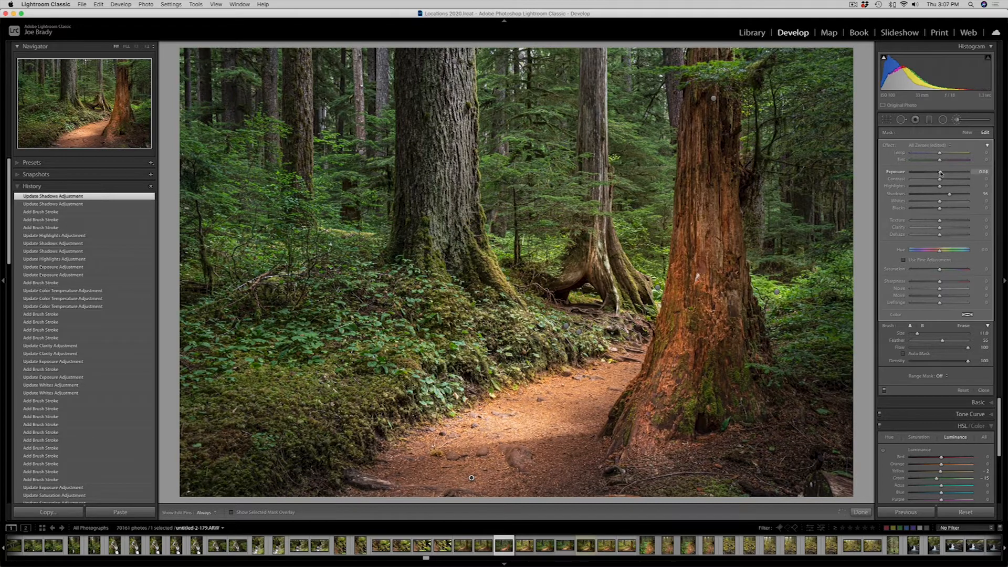
{"action": "left_click_drag", "start_coordinate": [940, 174], "coordinate": [941, 177]}
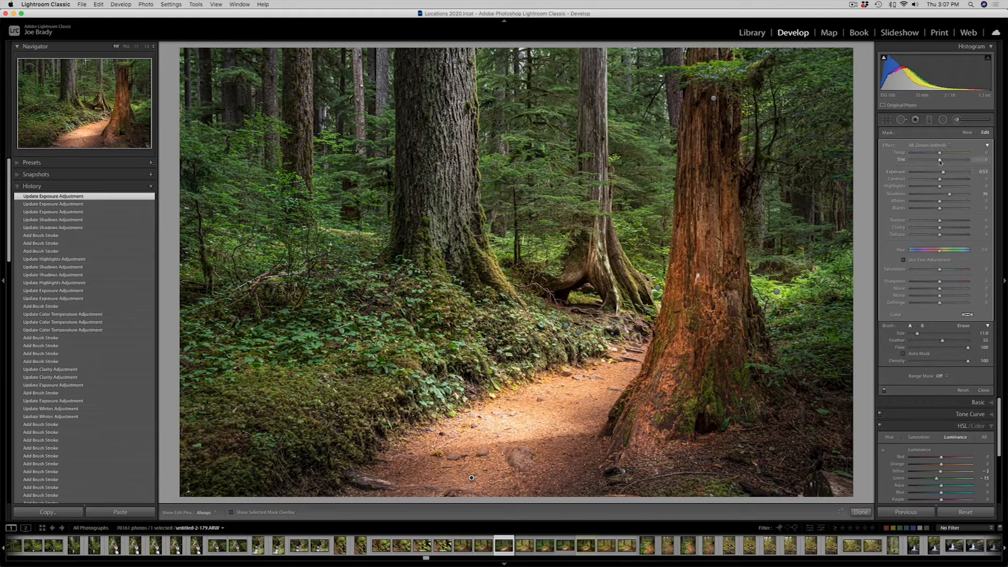
{"action": "left_click_drag", "start_coordinate": [941, 162], "coordinate": [946, 162]}
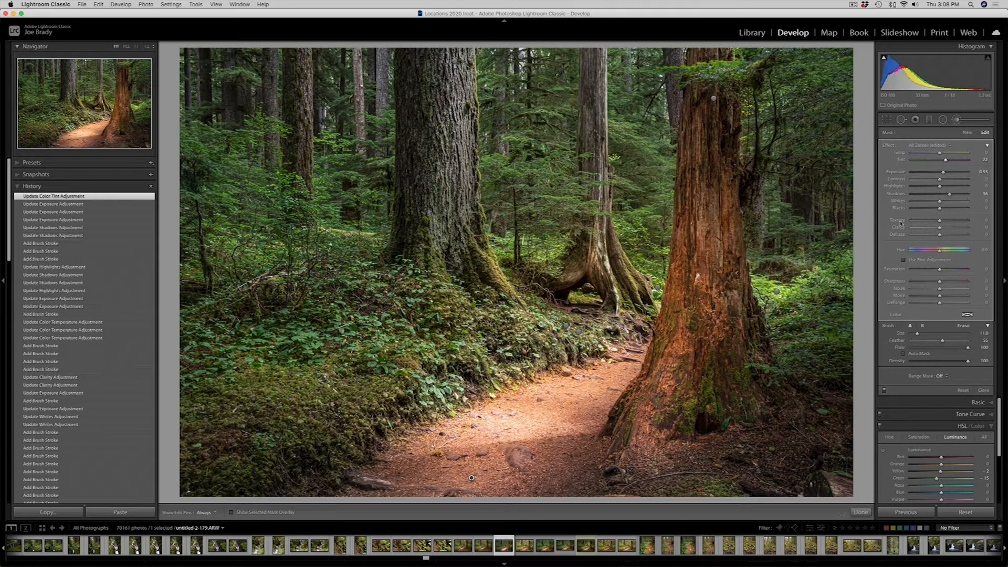
{"action": "left_click_drag", "start_coordinate": [940, 153], "coordinate": [942, 155]}
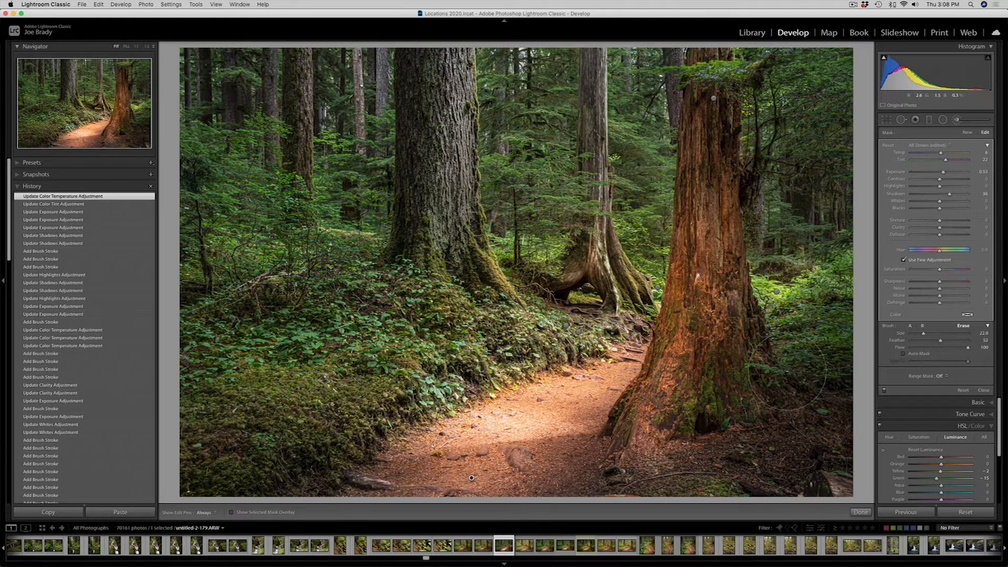
- Erase the path brush from part of the path, the red trunk's base and the ground beside it at Flow 66, and finish brushing
{"action": "key", "text": "bracketleft"}
{"action": "left_click_drag", "start_coordinate": [934, 346], "coordinate": [949, 348]}
{"action": "key", "text": "h"}
{"action": "mouse_move", "coordinate": [479, 424]}
{"action": "left_mouse_down"}
{"action": "mouse_move", "coordinate": [536, 422]}
{"action": "mouse_move", "coordinate": [476, 432]}
{"action": "left_mouse_up"}
{"action": "left_click_drag", "start_coordinate": [715, 410], "coordinate": [724, 407]}
{"action": "left_click_drag", "start_coordinate": [775, 394], "coordinate": [859, 390]}
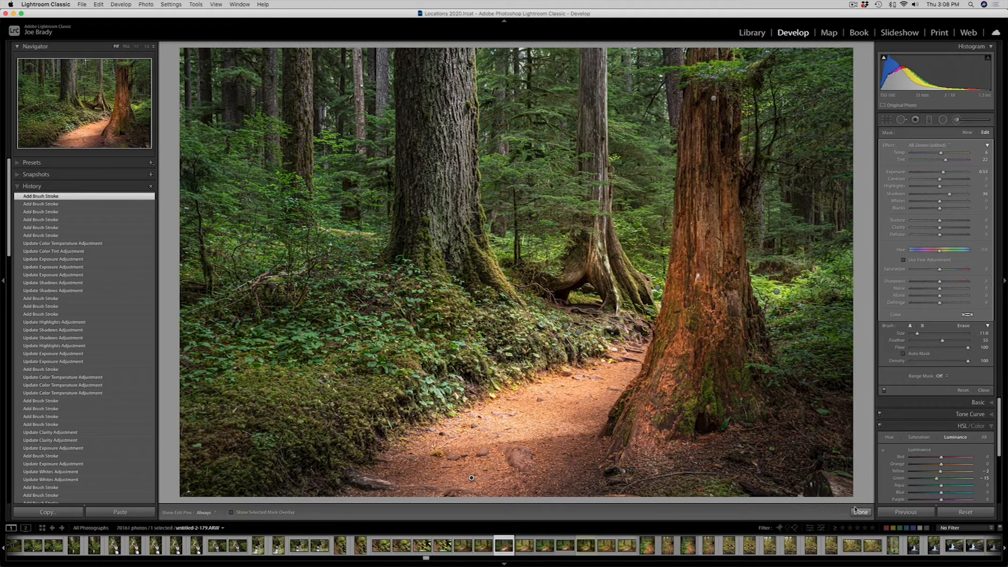
{"action": "left_click", "coordinate": [861, 512]}
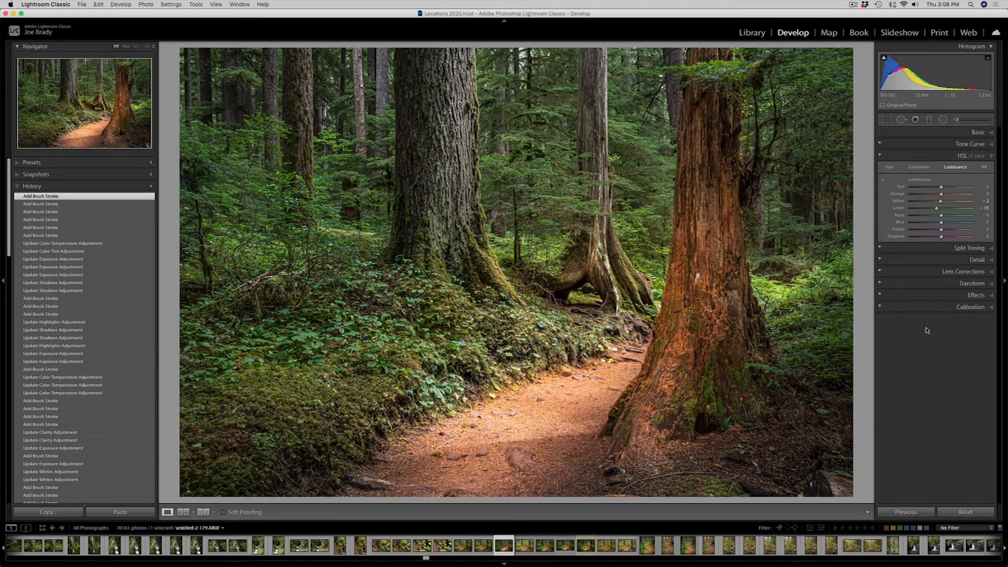
- Apply a post-crop vignette with Amount -12
{"action": "left_click", "coordinate": [976, 296]}
{"action": "left_click_drag", "start_coordinate": [939, 242], "coordinate": [936, 243]}
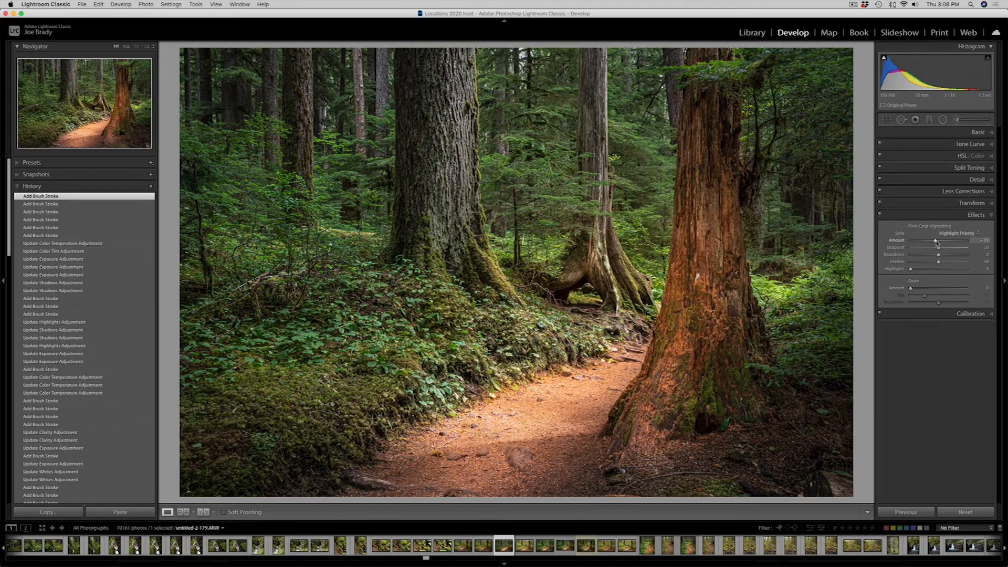
{"action": "left_click_drag", "start_coordinate": [936, 244], "coordinate": [936, 243]}
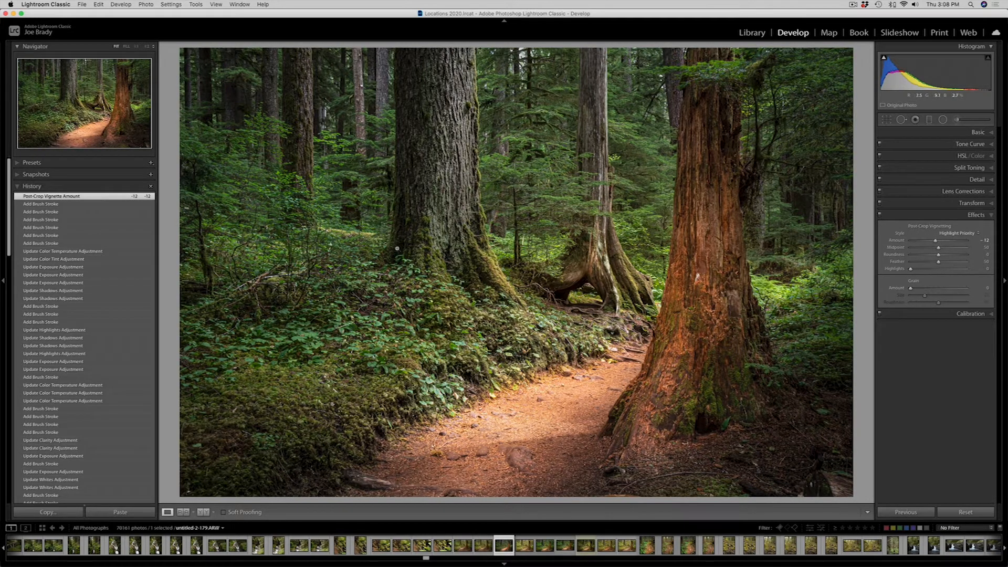
- Start a new adjustment brush with the mask overlay shown and paint the forest and foliage left of the mossy trunk
{"action": "left_click", "coordinate": [959, 121]}
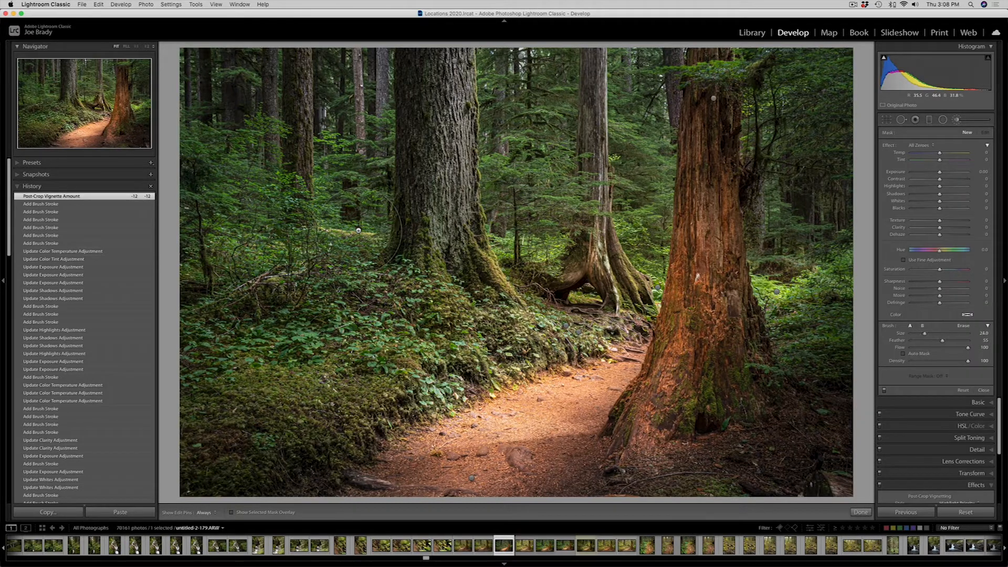
{"action": "key", "text": "o"}
{"action": "mouse_move", "coordinate": [226, 346]}
{"action": "left_mouse_down"}
{"action": "mouse_move", "coordinate": [244, 152]}
{"action": "mouse_move", "coordinate": [317, 217]}
{"action": "mouse_move", "coordinate": [341, 302]}
{"action": "mouse_move", "coordinate": [359, 316]}
{"action": "mouse_move", "coordinate": [292, 370]}
{"action": "left_mouse_up"}
{"action": "key", "text": "h"}
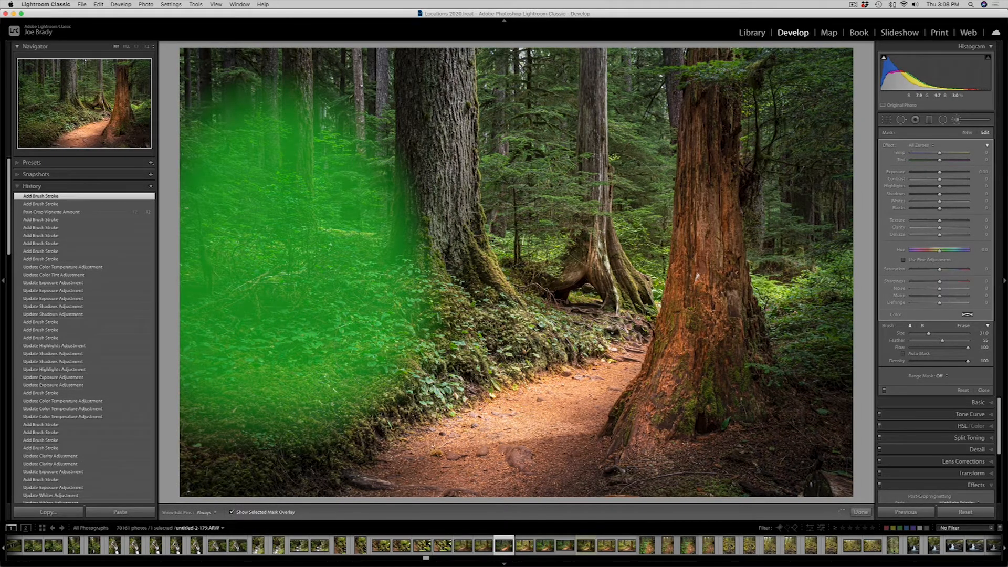
- Reduce the brush to about size 10 and extend the mask over the background greenery around the rear tree
{"action": "scroll", "coordinate": [559, 104], "scroll_direction": "down", "scroll_amount": 10}
{"action": "mouse_move", "coordinate": [632, 67]}
{"action": "left_mouse_down"}
{"action": "mouse_move", "coordinate": [649, 118]}
{"action": "mouse_move", "coordinate": [651, 67]}
{"action": "left_mouse_up"}
{"action": "mouse_move", "coordinate": [579, 57]}
{"action": "left_mouse_down"}
{"action": "mouse_move", "coordinate": [528, 78]}
{"action": "mouse_move", "coordinate": [494, 62]}
{"action": "mouse_move", "coordinate": [496, 113]}
{"action": "mouse_move", "coordinate": [538, 132]}
{"action": "mouse_move", "coordinate": [551, 168]}
{"action": "left_mouse_up"}
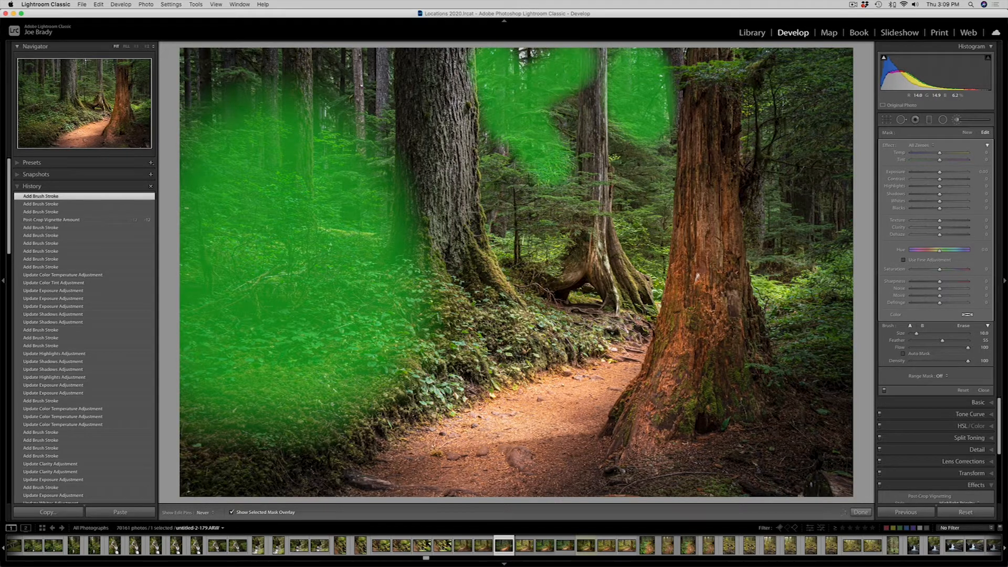
{"action": "left_click_drag", "start_coordinate": [546, 242], "coordinate": [520, 245]}
{"action": "left_click", "coordinate": [639, 236]}
{"action": "mouse_move", "coordinate": [639, 236]}
{"action": "left_mouse_down"}
{"action": "mouse_move", "coordinate": [649, 202]}
{"action": "mouse_move", "coordinate": [649, 257]}
{"action": "left_mouse_up"}
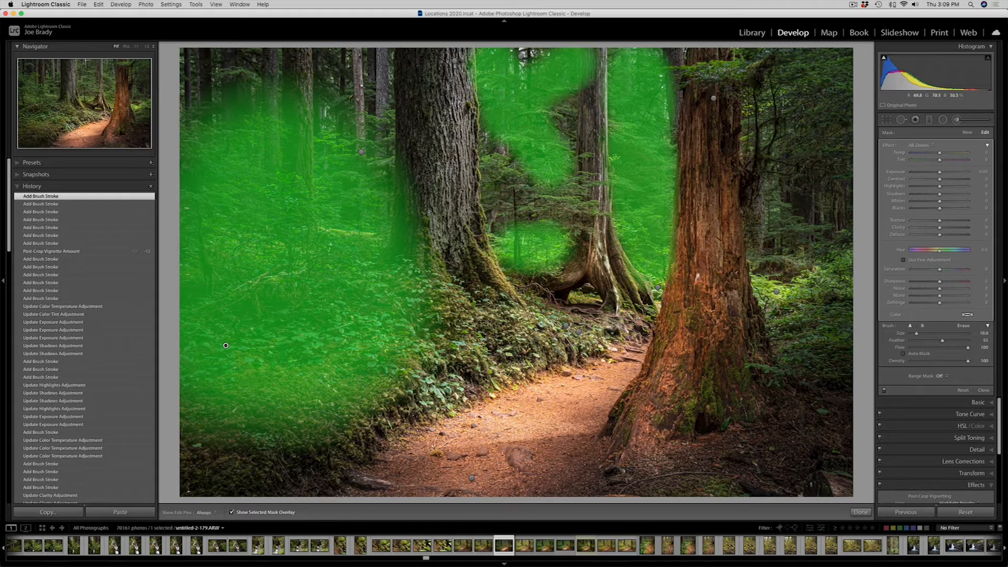
- Show the edit pins, hide the mask overlay, and darken the brushed background foliage to Exposure -0.27
{"action": "key", "text": "h"}
{"action": "key", "text": "o"}
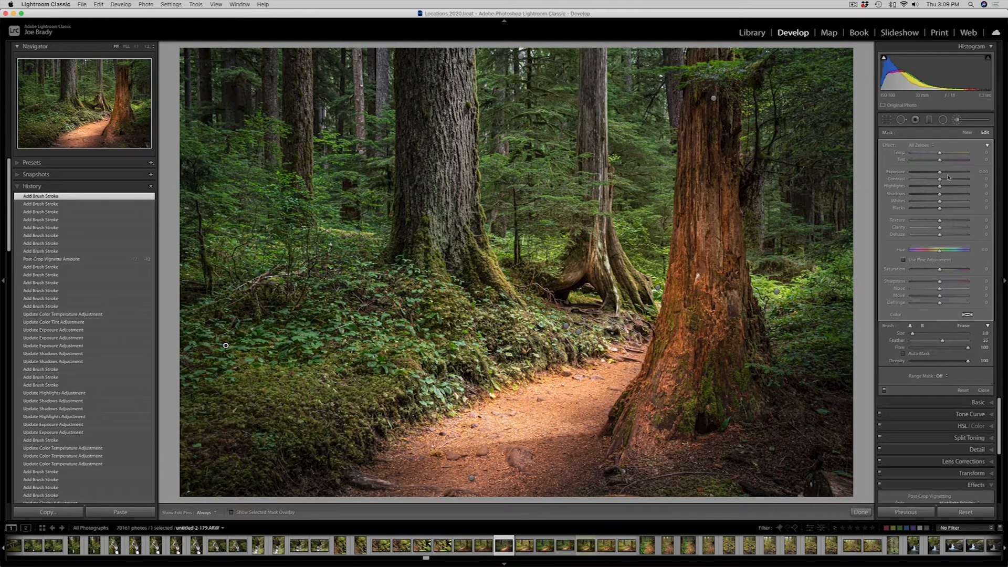
{"action": "left_click_drag", "start_coordinate": [940, 172], "coordinate": [939, 174]}
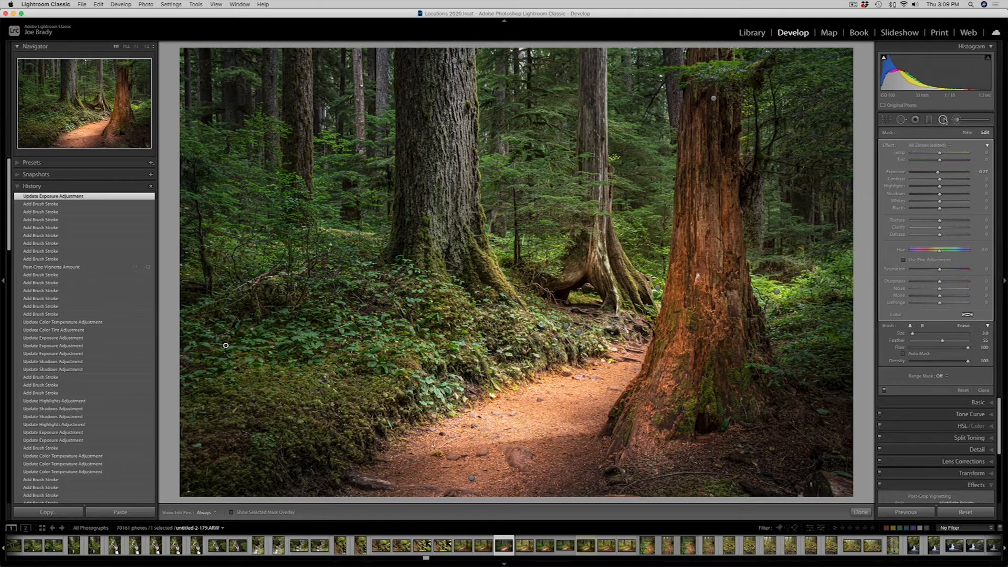
- Draw an oval radial filter centred on the area beside the rear tree's roots and show its mask overlay
{"action": "left_click", "coordinate": [943, 119]}
{"action": "mouse_move", "coordinate": [554, 222]}
{"action": "left_mouse_down"}
{"action": "mouse_move", "coordinate": [658, 310]}
{"action": "mouse_move", "coordinate": [677, 299]}
{"action": "left_mouse_up"}
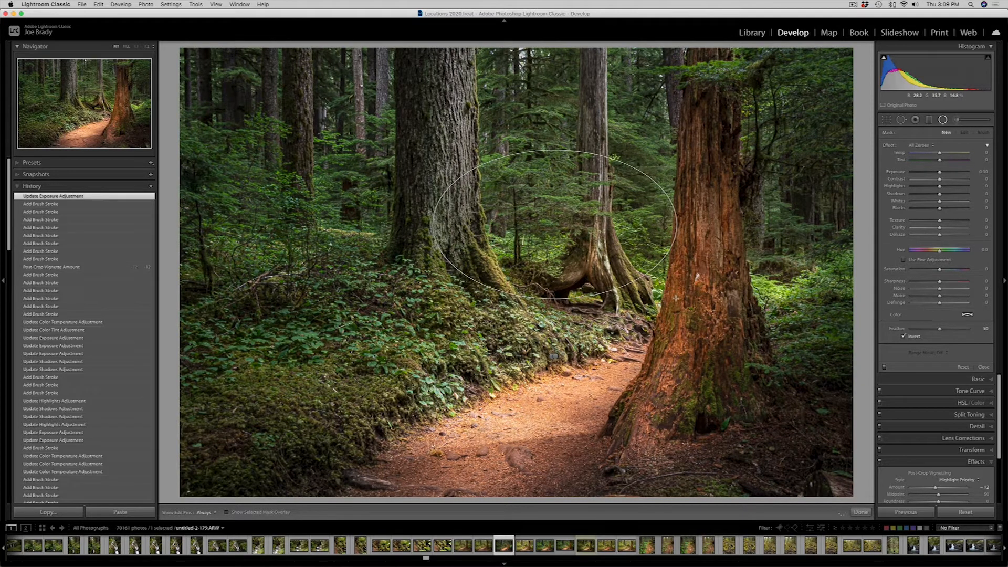
{"action": "left_click_drag", "start_coordinate": [554, 230], "coordinate": [559, 270]}
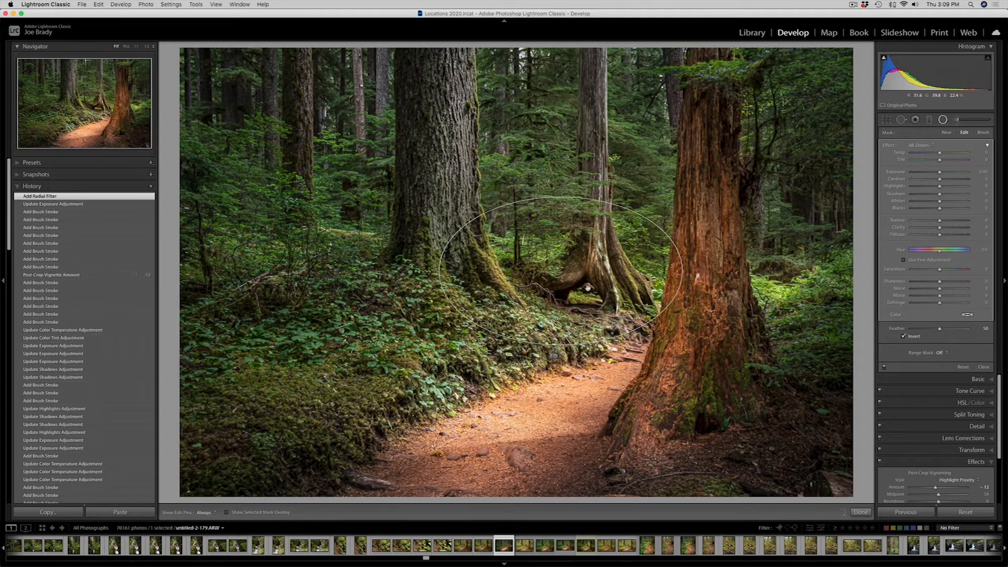
{"action": "key", "text": "o"}
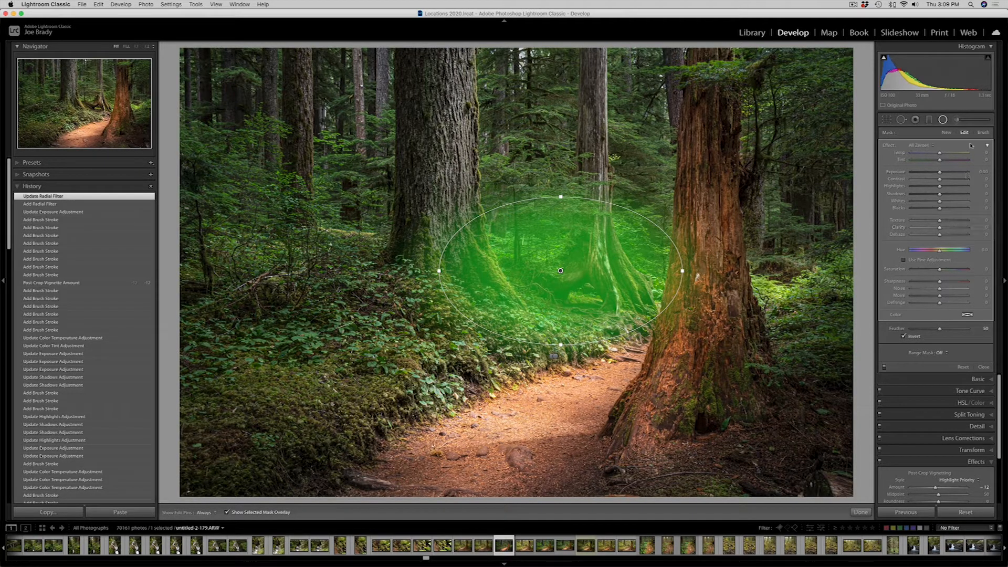
- Erase the radial filter's mask from the foliage bank and ground below the roots, using the Erase brush at Flow 100
{"action": "left_click", "coordinate": [983, 132]}
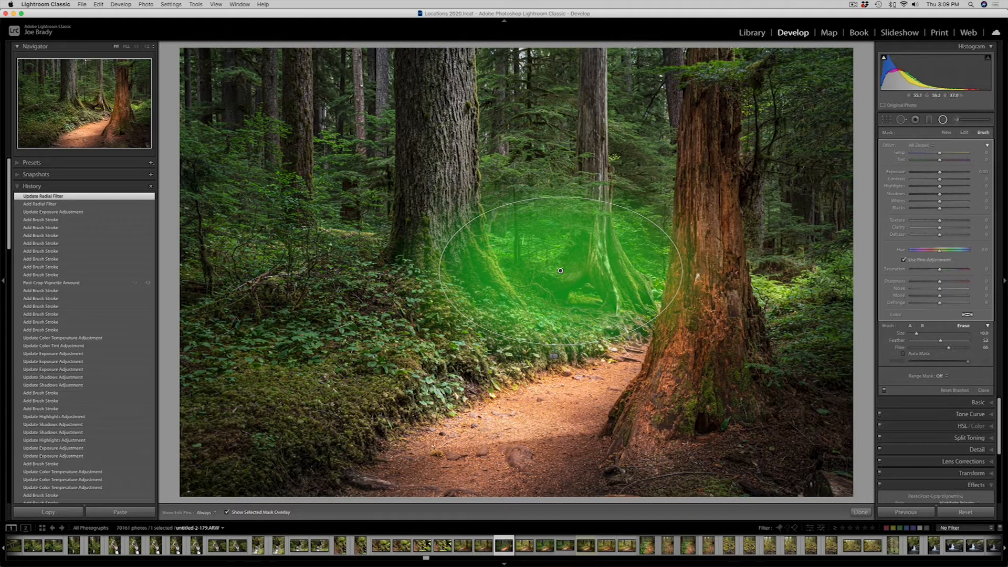
{"action": "key", "text": "h"}
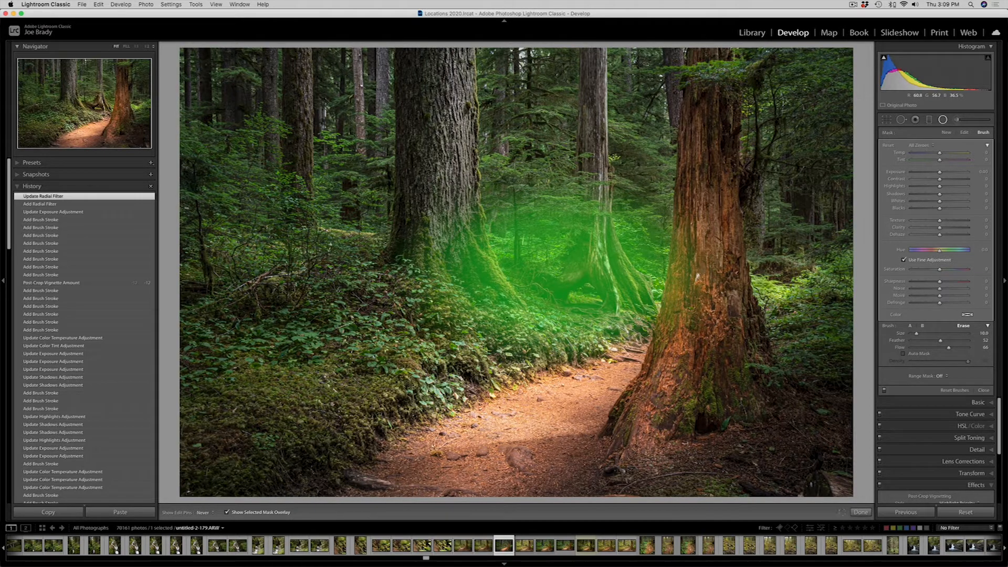
{"action": "key", "text": "h"}
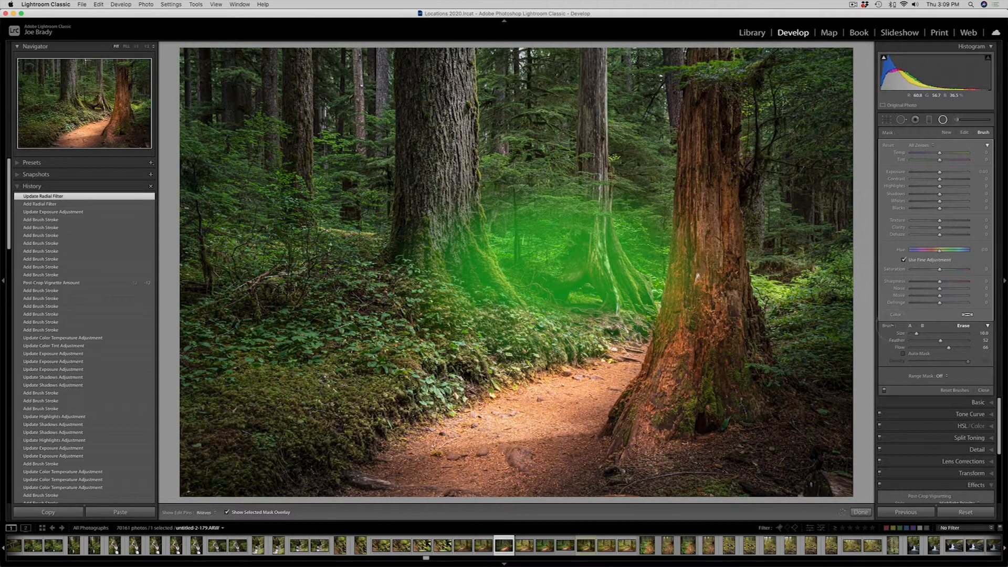
{"action": "left_click_drag", "start_coordinate": [939, 347], "coordinate": [1005, 349]}
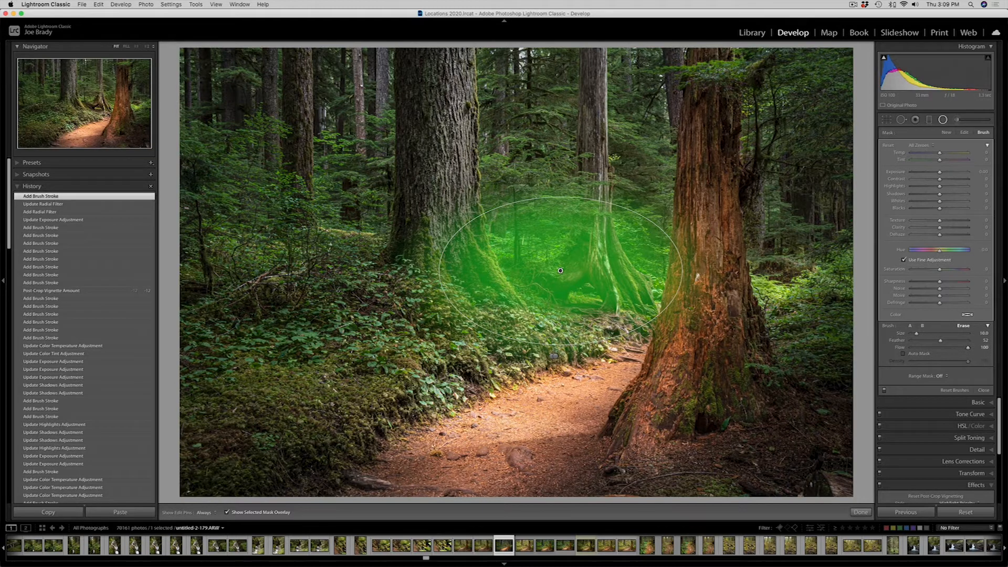
{"action": "mouse_move", "coordinate": [595, 335]}
{"action": "left_mouse_down"}
{"action": "mouse_move", "coordinate": [466, 321]}
{"action": "mouse_move", "coordinate": [567, 349]}
{"action": "mouse_move", "coordinate": [491, 349]}
{"action": "mouse_move", "coordinate": [473, 336]}
{"action": "mouse_move", "coordinate": [470, 315]}
{"action": "mouse_move", "coordinate": [444, 311]}
{"action": "left_mouse_up"}
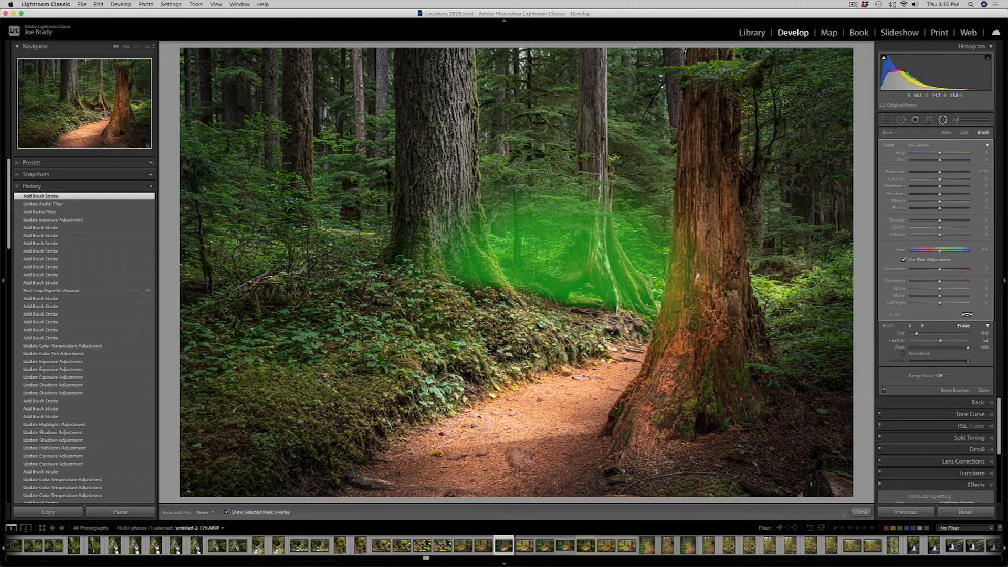
{"action": "left_click_drag", "start_coordinate": [445, 311], "coordinate": [444, 311]}
- Hide the mask overlay and brighten the radial filter area to Exposure 0.34
{"action": "key", "text": "o"}
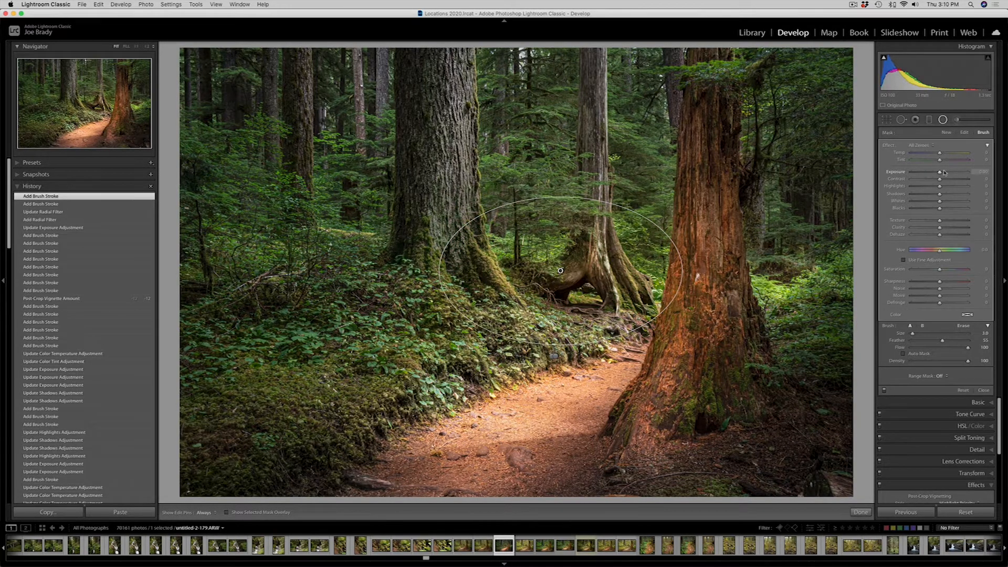
{"action": "left_click_drag", "start_coordinate": [944, 172], "coordinate": [941, 174]}
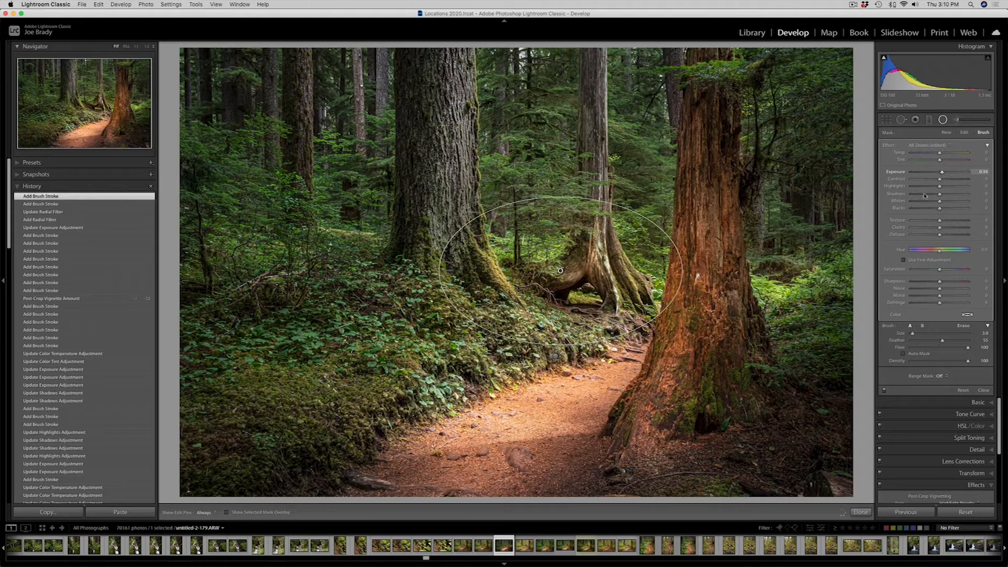
- Finish the radial filter editing and show the photo in full-screen view
{"action": "left_click", "coordinate": [861, 512]}
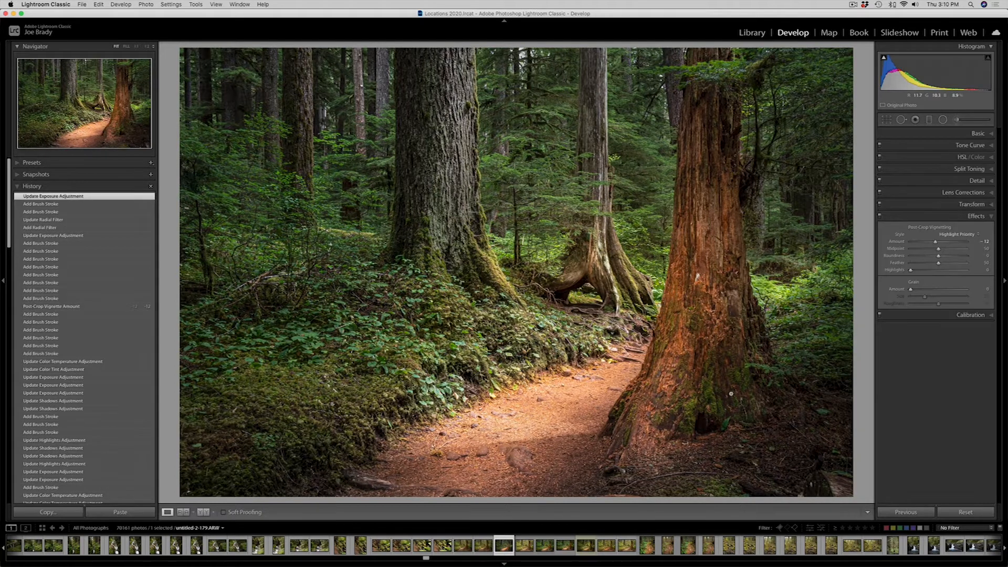
{"action": "key", "text": "f"}
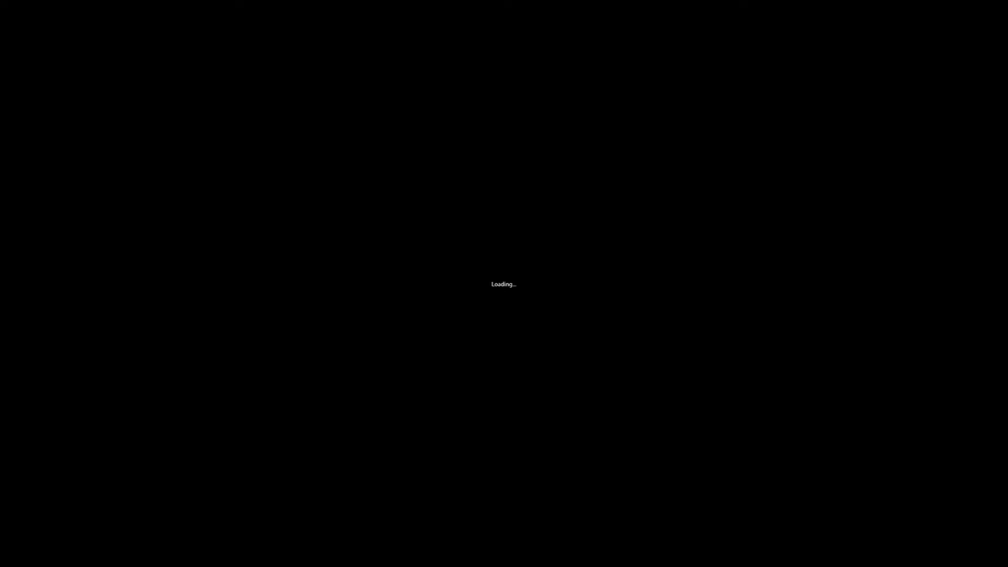
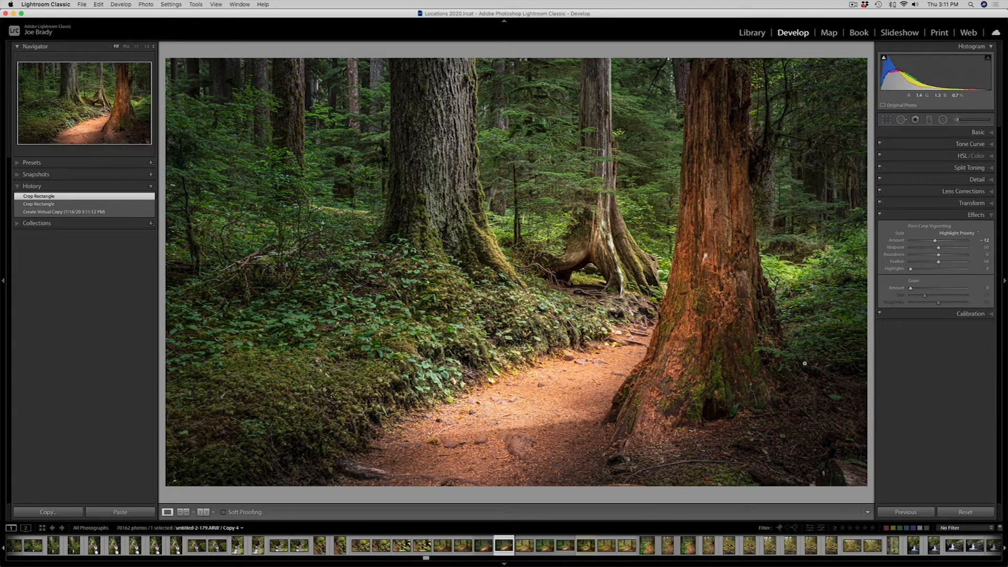
- Recrop the virtual copy to keep more canopy at the top and trim the foreground, and compare it with the uncropped photo
{"action": "key", "text": "Left"}
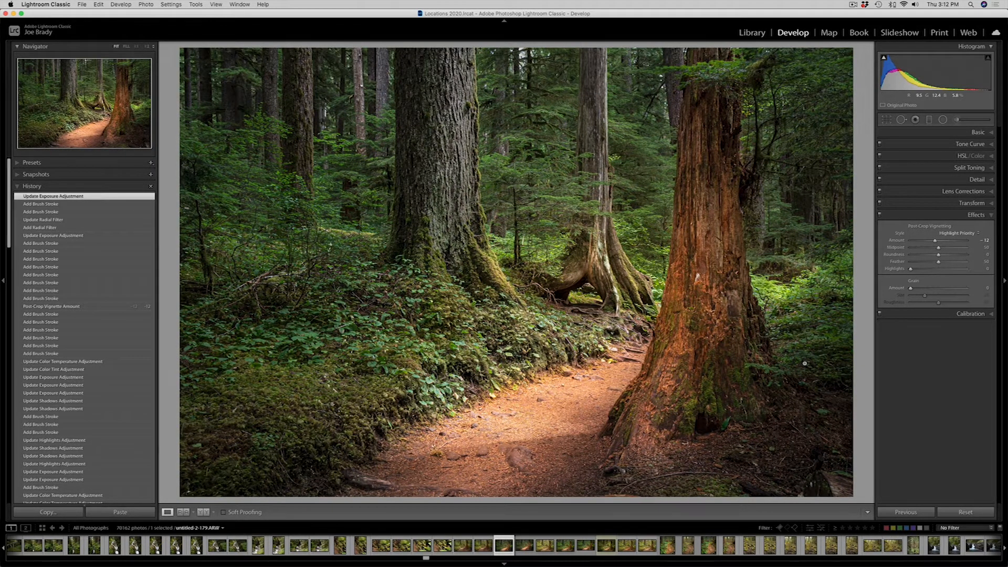
{"action": "key", "text": "Right"}
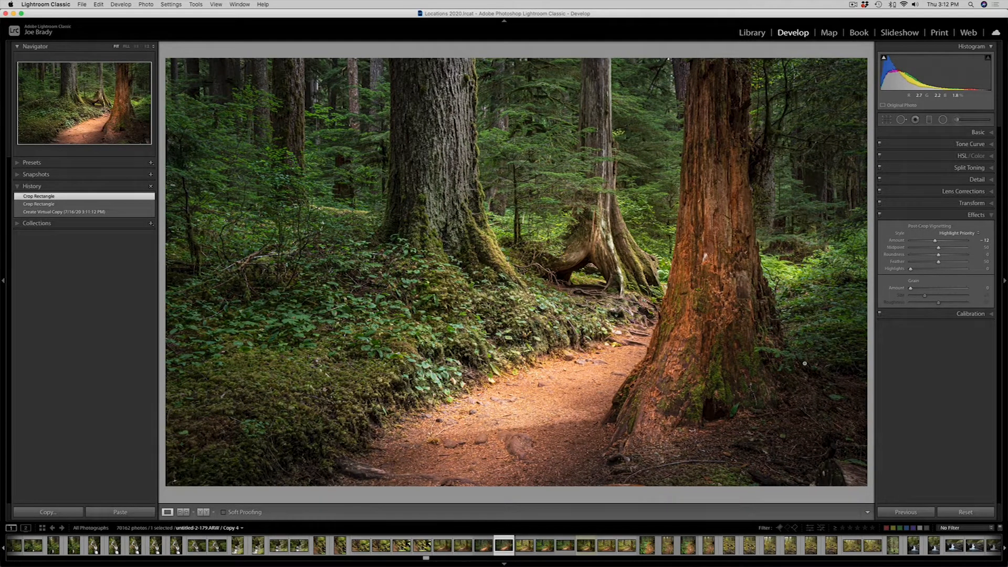
{"action": "key", "text": "r"}
{"action": "left_click_drag", "start_coordinate": [525, 71], "coordinate": [518, 63]}
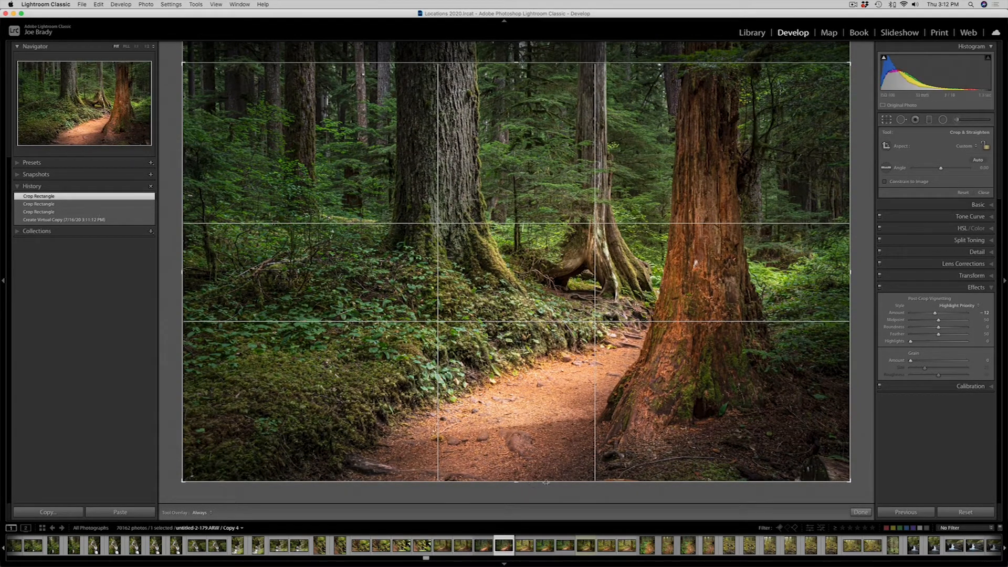
{"action": "left_click_drag", "start_coordinate": [518, 482], "coordinate": [518, 471]}
{"action": "left_click_drag", "start_coordinate": [518, 74], "coordinate": [518, 71]}
{"action": "key", "text": "Return"}
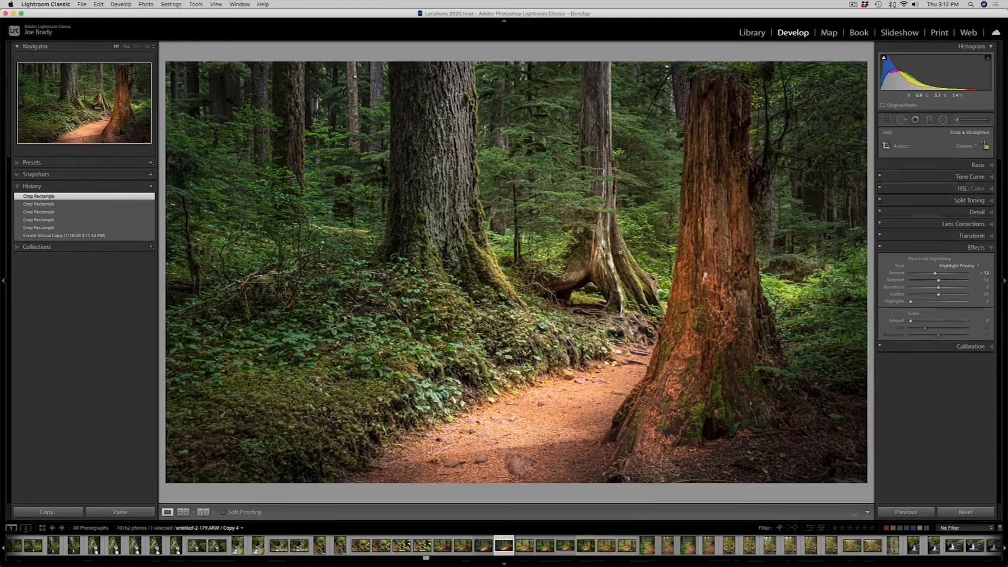
{"action": "key", "text": "Left"}
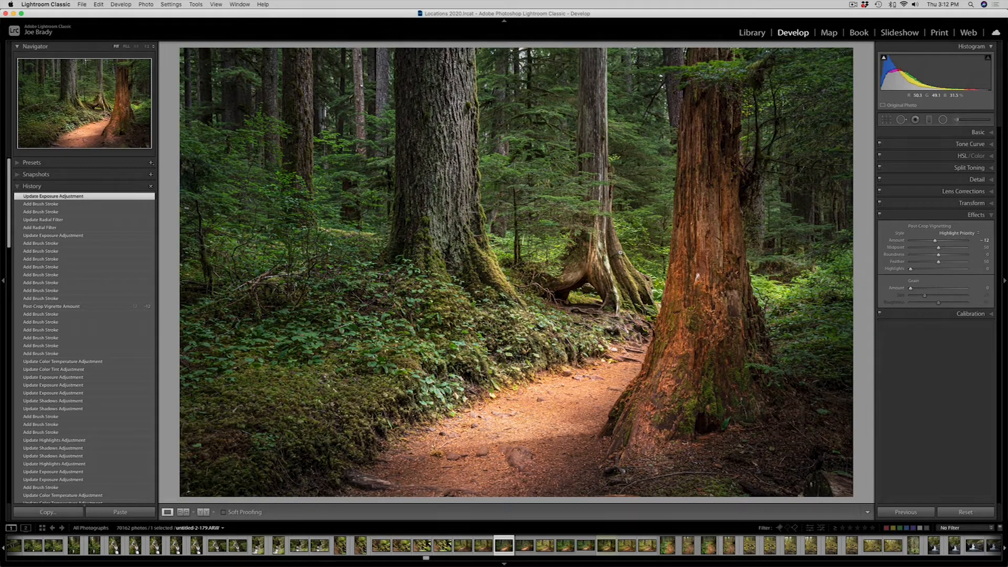
{"action": "key", "text": "Right"}
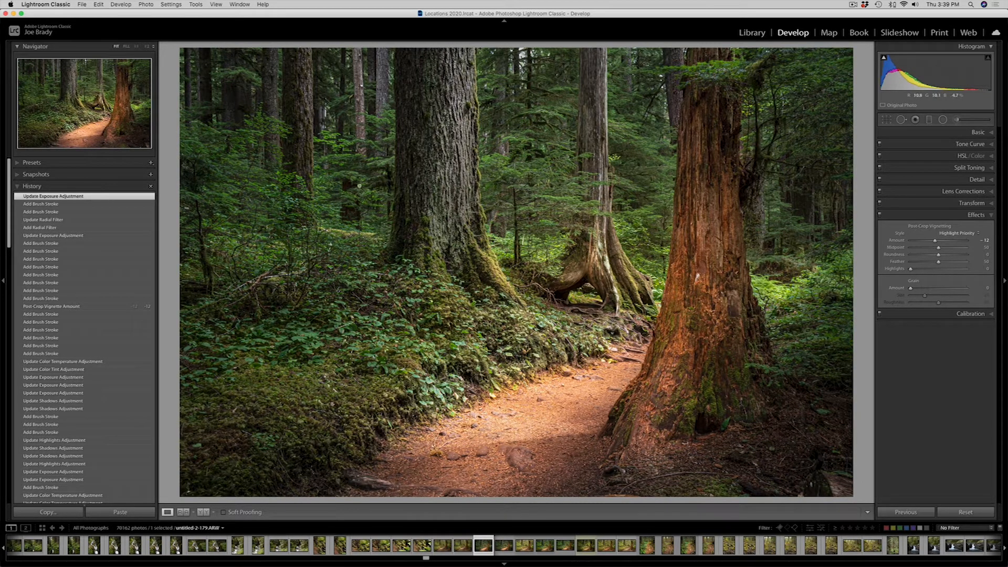
- Open the uncropped photo in Viveza 2 as a copy with Lightroom adjustments
{"action": "left_click", "coordinate": [151, 5]}
{"action": "mouse_move", "coordinate": [161, 48]}
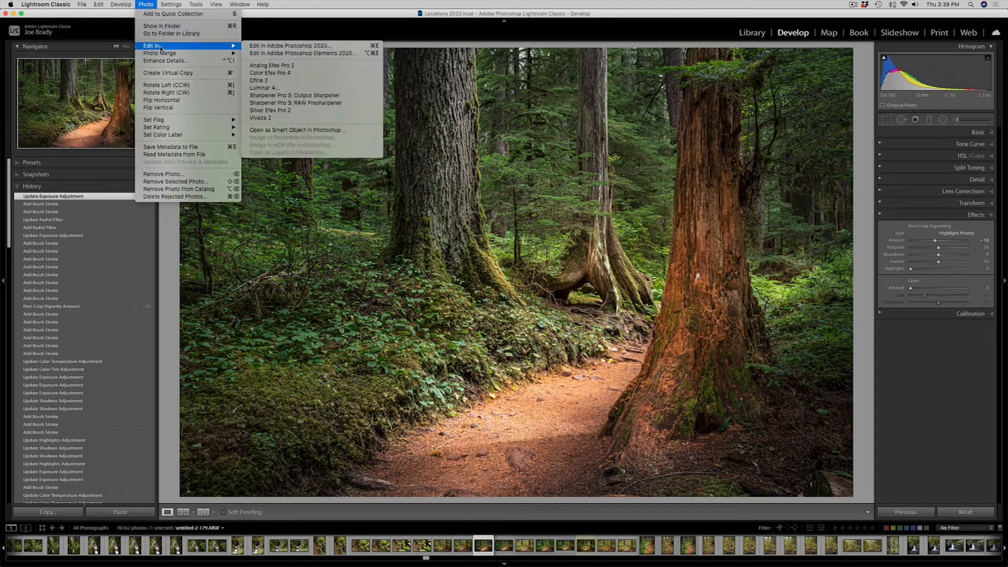
{"action": "left_click", "coordinate": [324, 118]}
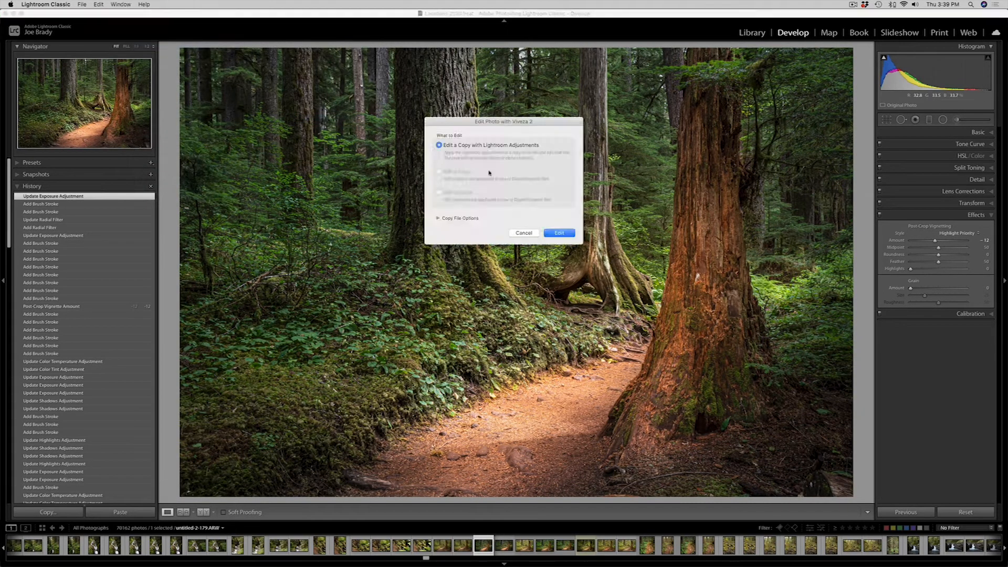
{"action": "left_click", "coordinate": [559, 232]}
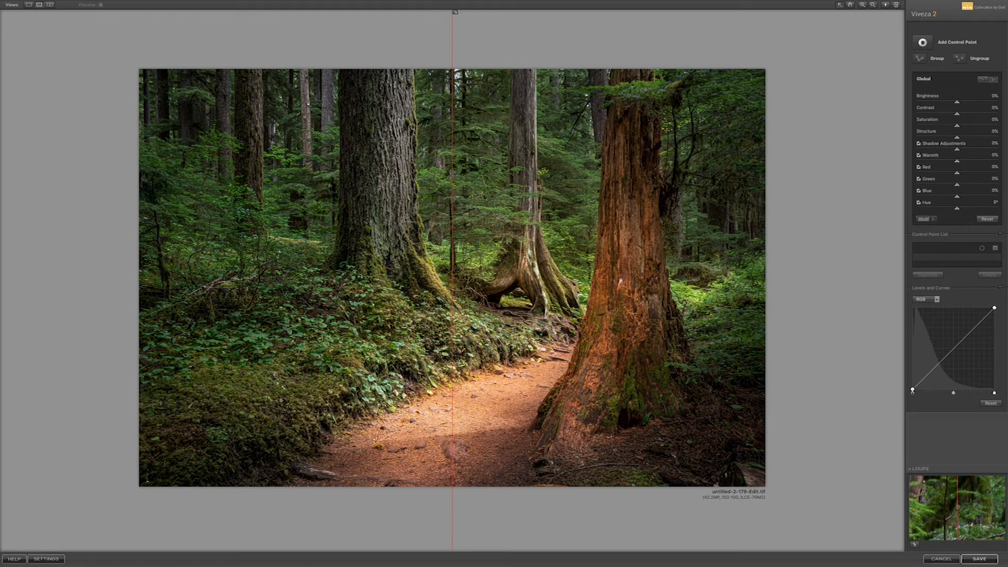
- Set global Structure to 45%, Brightness 5%, Contrast 4% and Saturation 7%, moving the split preview divider towards the photo's left edge
{"action": "left_click_drag", "start_coordinate": [452, 171], "coordinate": [186, 185]}
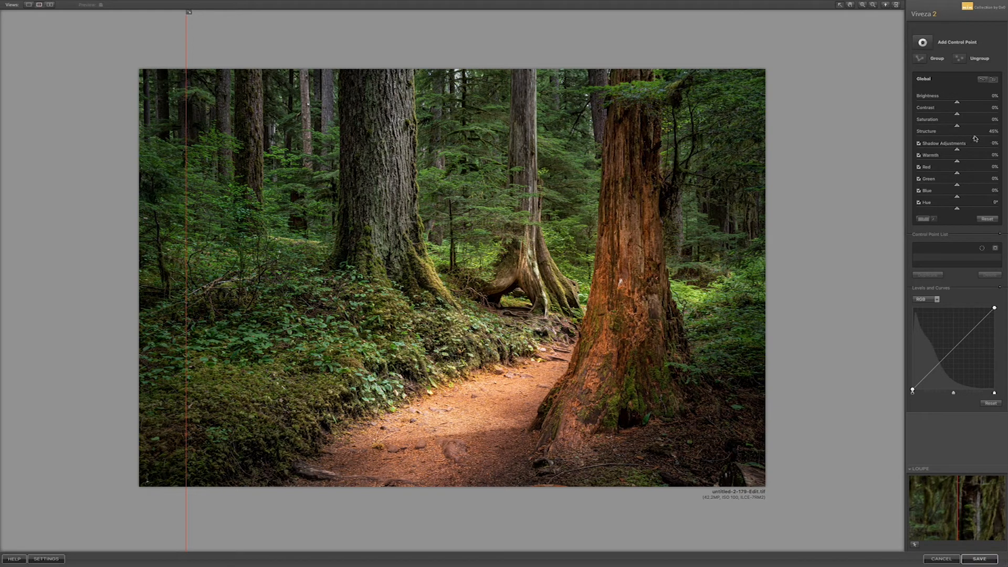
{"action": "left_click_drag", "start_coordinate": [957, 102], "coordinate": [960, 105]}
{"action": "left_click_drag", "start_coordinate": [957, 126], "coordinate": [960, 127]}
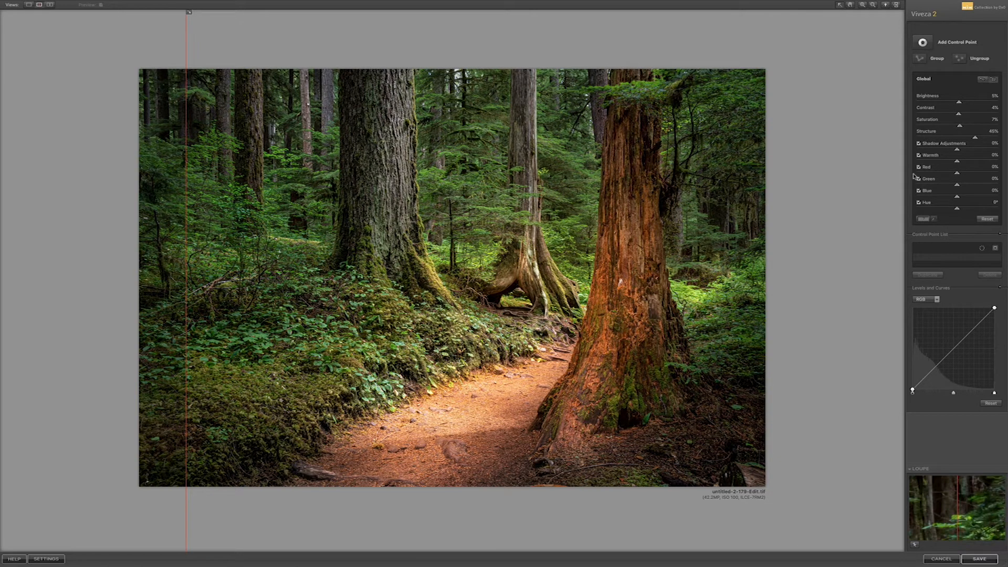
{"action": "left_click_drag", "start_coordinate": [185, 270], "coordinate": [160, 299]}
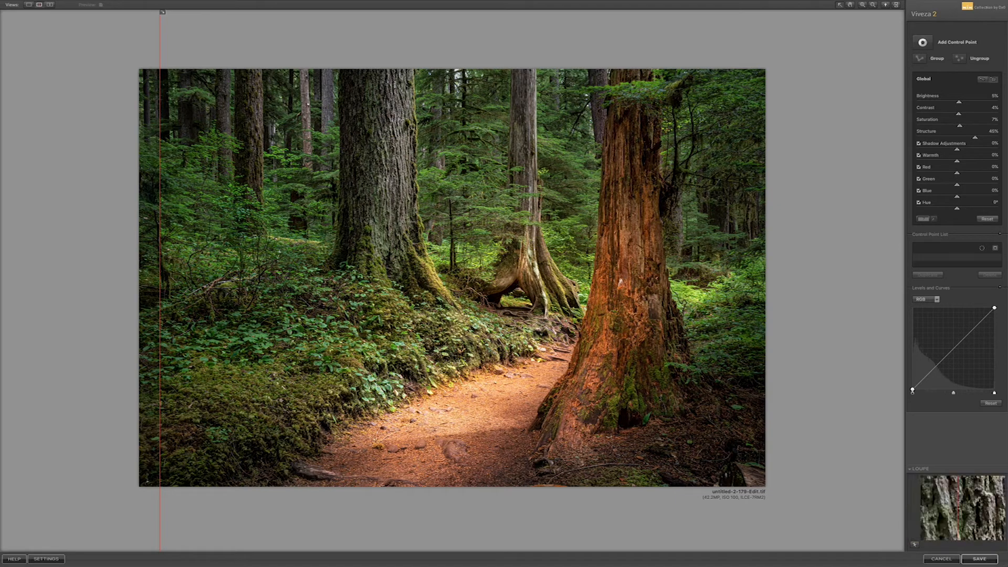
- Add a control point on the large mossy trunk with size 8%, Brightness 26%, Contrast 31% and Structure 24%
{"action": "left_click", "coordinate": [925, 46]}
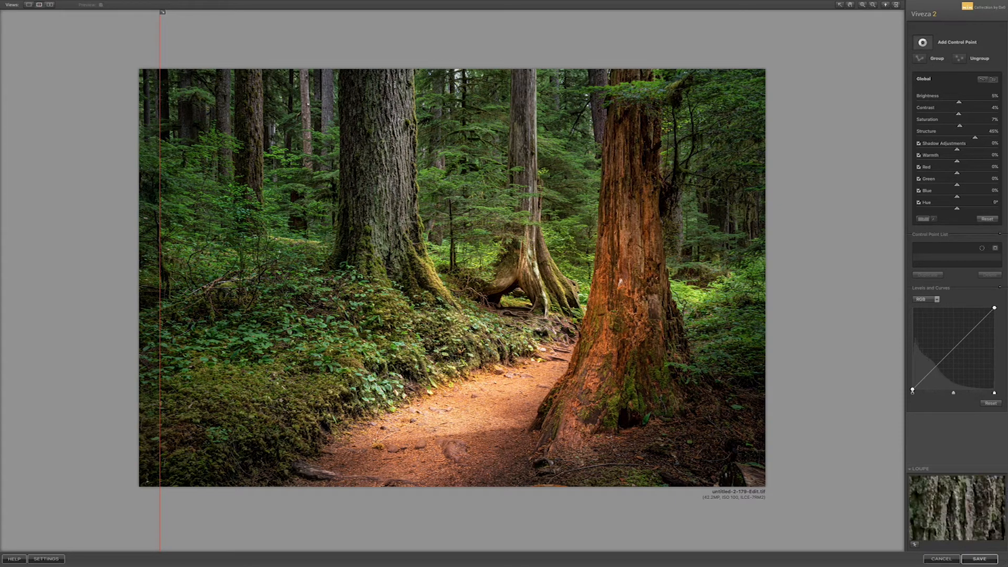
{"action": "left_click", "coordinate": [416, 172]}
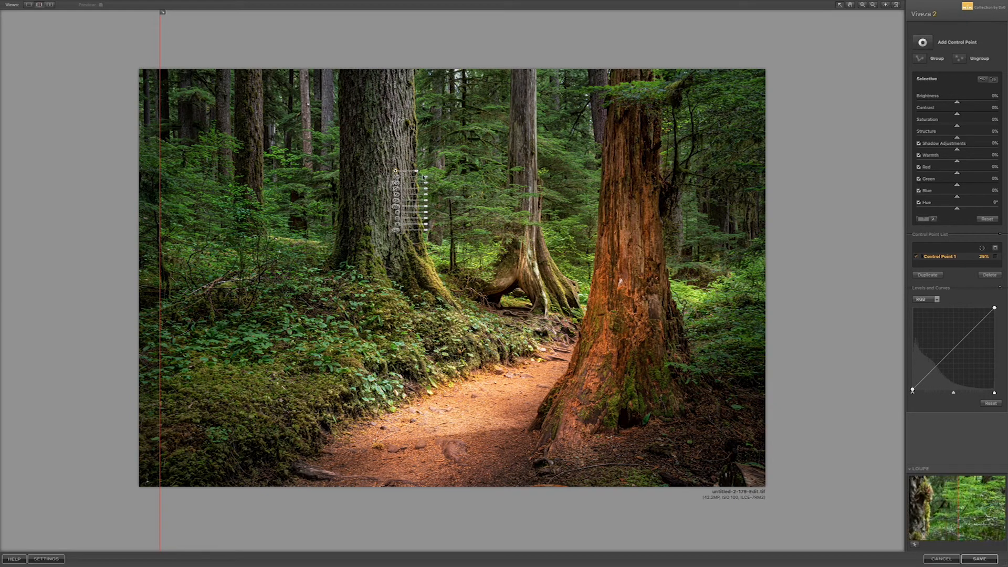
{"action": "left_click_drag", "start_coordinate": [417, 173], "coordinate": [384, 196]}
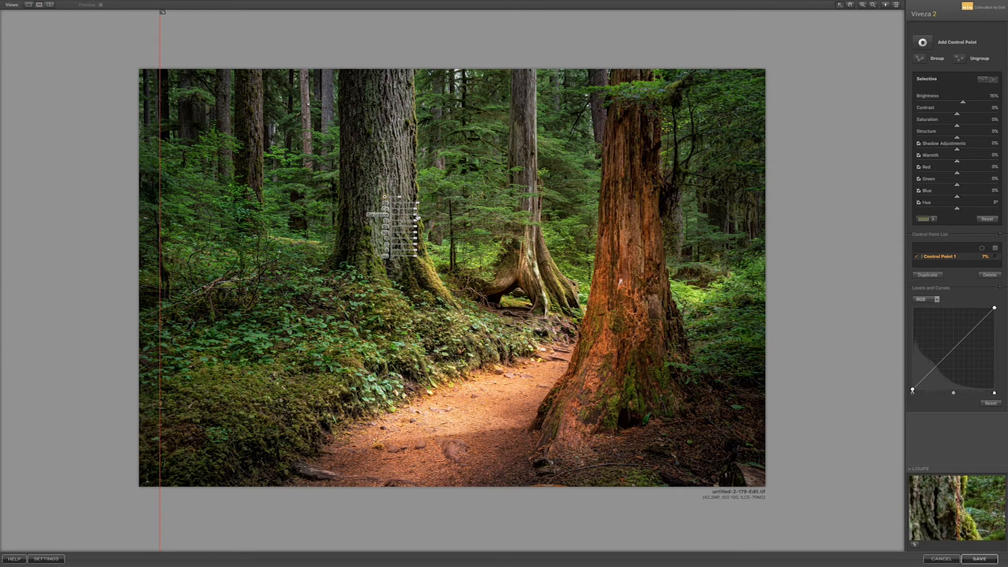
{"action": "left_click_drag", "start_coordinate": [417, 221], "coordinate": [399, 198]}
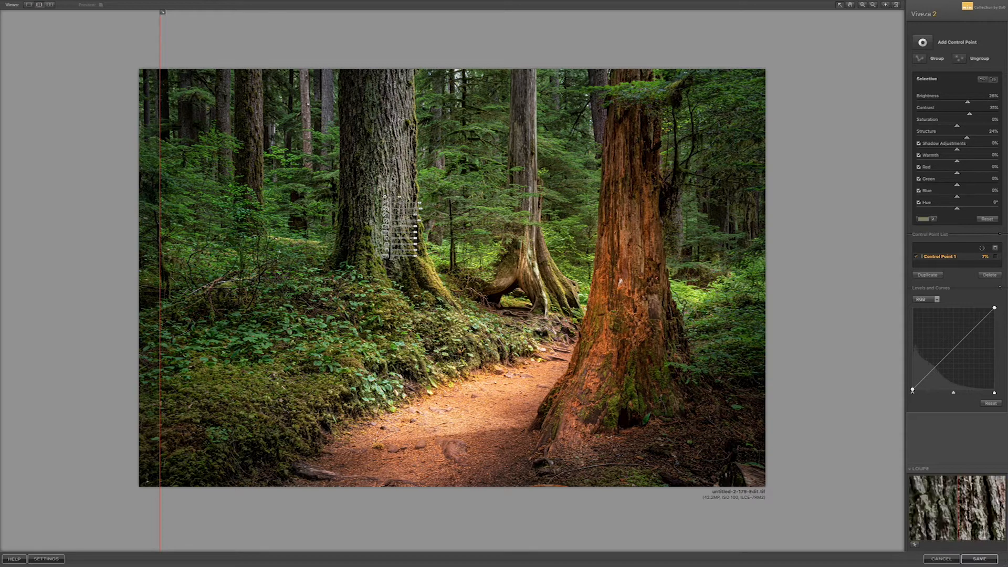
{"action": "left_click_drag", "start_coordinate": [400, 199], "coordinate": [398, 199]}
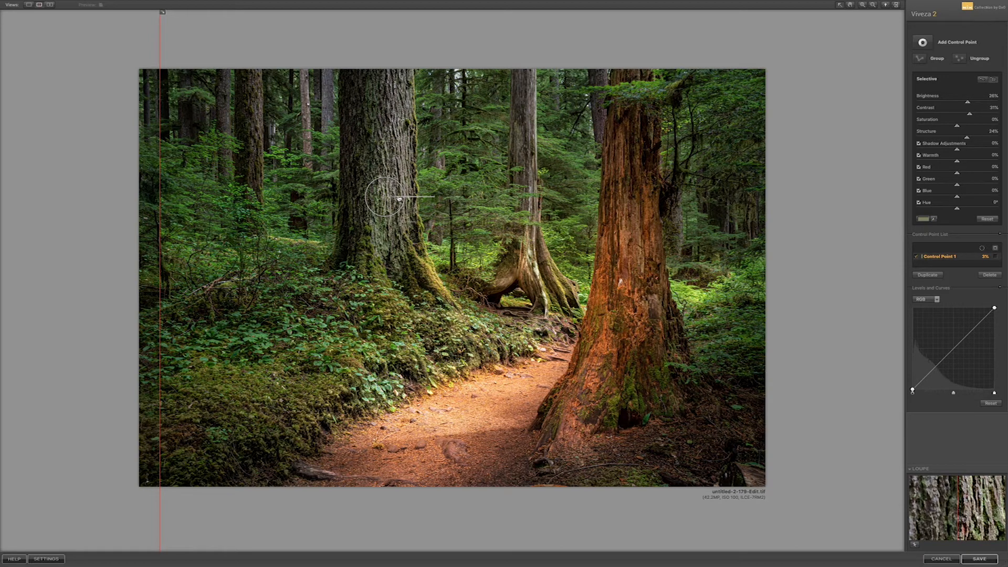
{"action": "left_click_drag", "start_coordinate": [401, 197], "coordinate": [401, 198]}
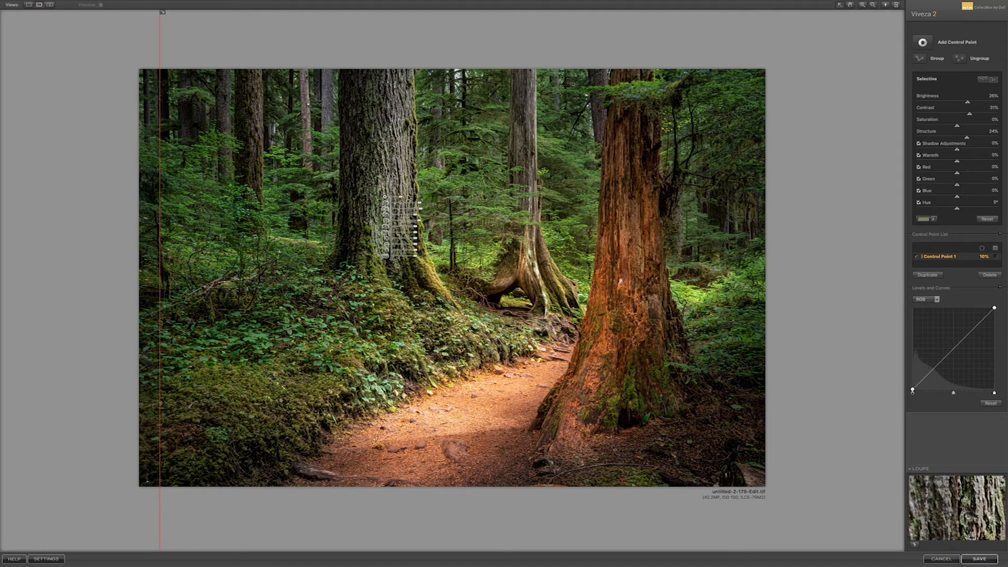
{"action": "left_click_drag", "start_coordinate": [401, 199], "coordinate": [393, 198]}
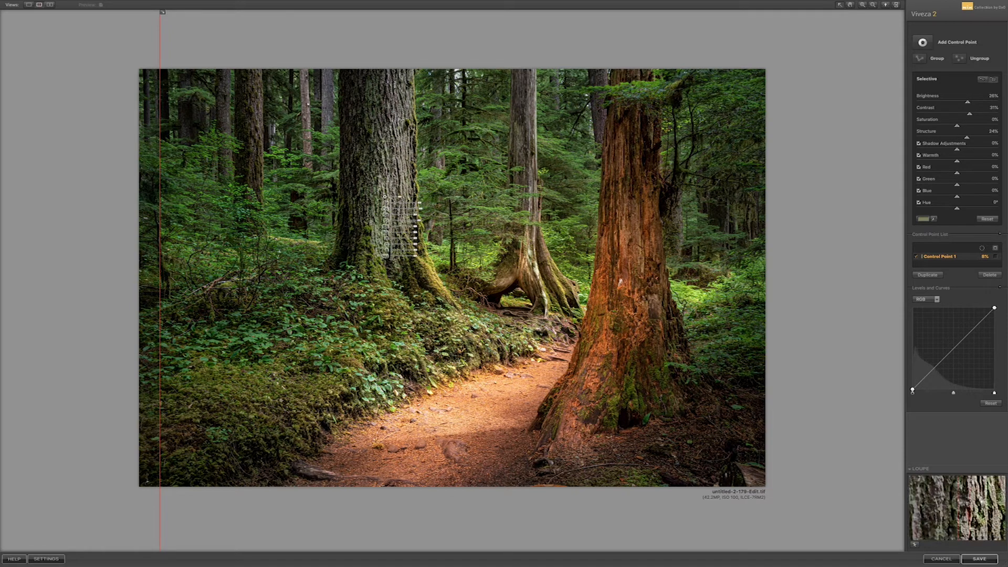
- Copy the trunk's control point higher up the same trunk and check the effect with the split preview divider
{"action": "left_click_drag", "start_coordinate": [385, 197], "coordinate": [425, 121]}
{"action": "left_click", "coordinate": [270, 236]}
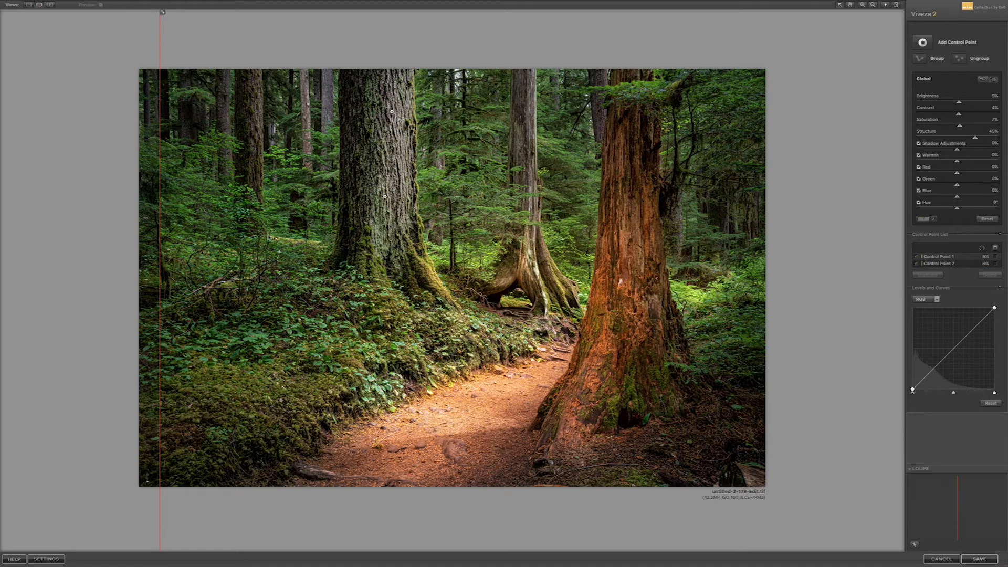
{"action": "left_click_drag", "start_coordinate": [161, 237], "coordinate": [162, 303]}
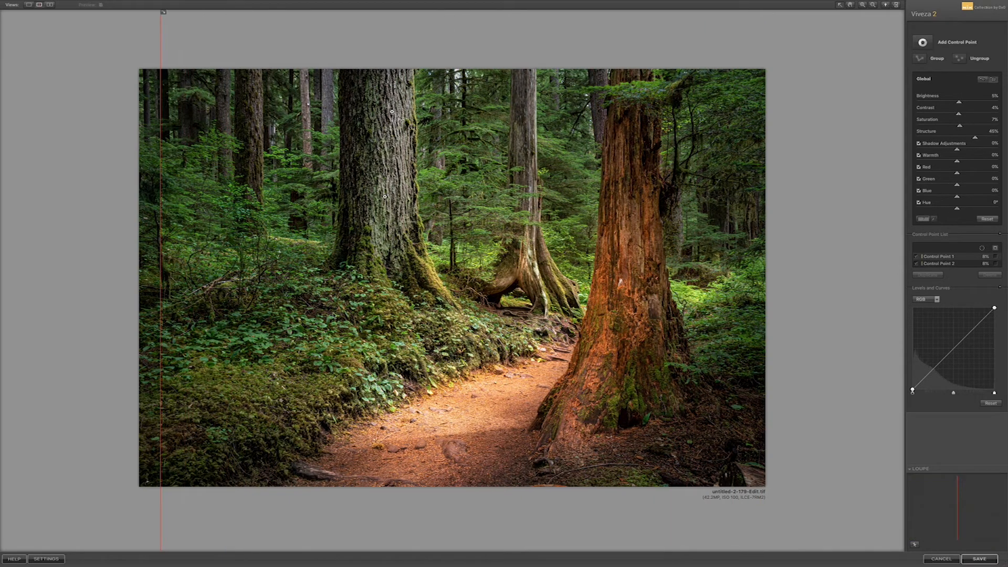
- Add a control point on the foliage beside the rear tree with size 17% and Brightness -15%
{"action": "left_click", "coordinate": [923, 42]}
{"action": "left_click", "coordinate": [478, 202]}
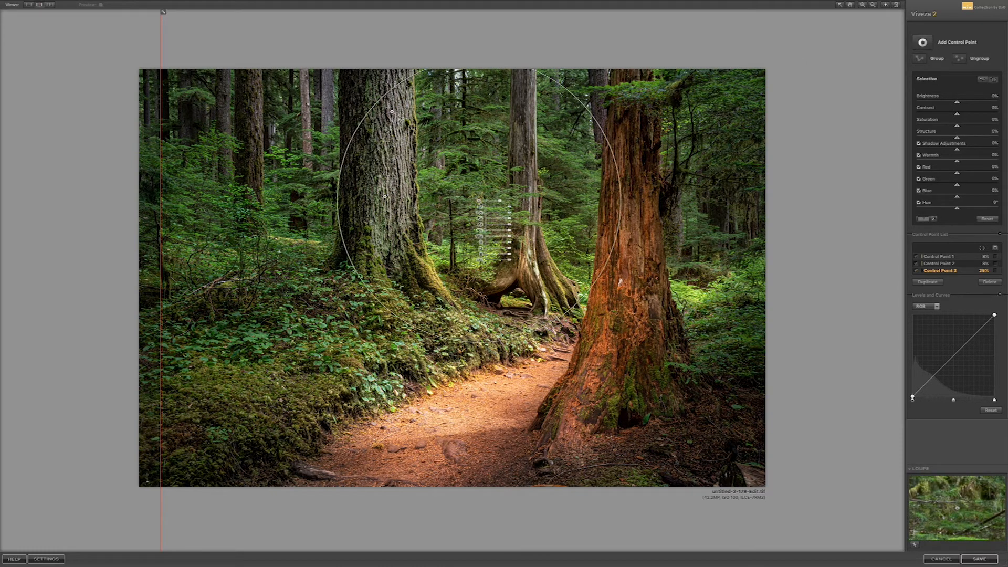
{"action": "left_click_drag", "start_coordinate": [500, 203], "coordinate": [499, 203]}
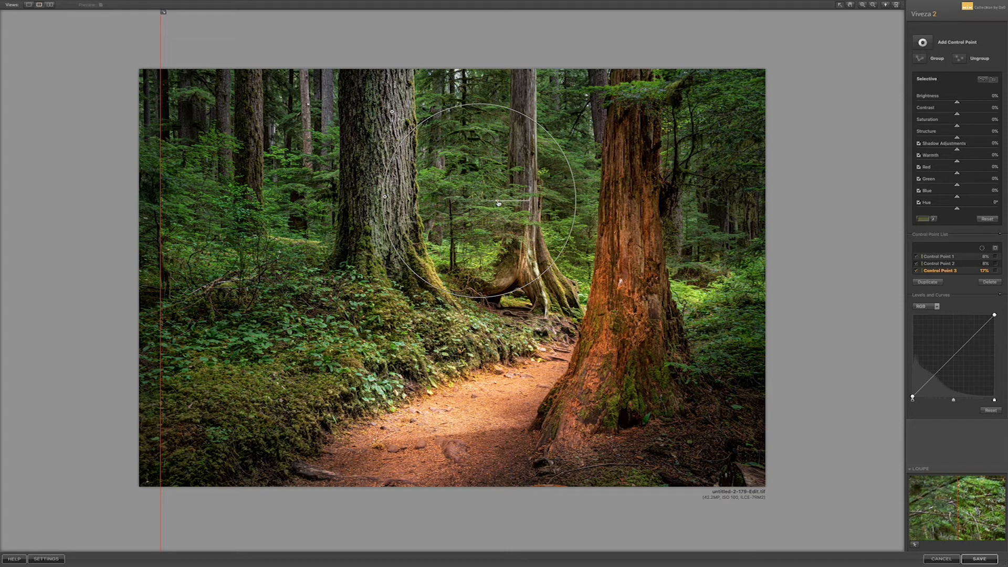
{"action": "left_click_drag", "start_coordinate": [510, 208], "coordinate": [508, 208]}
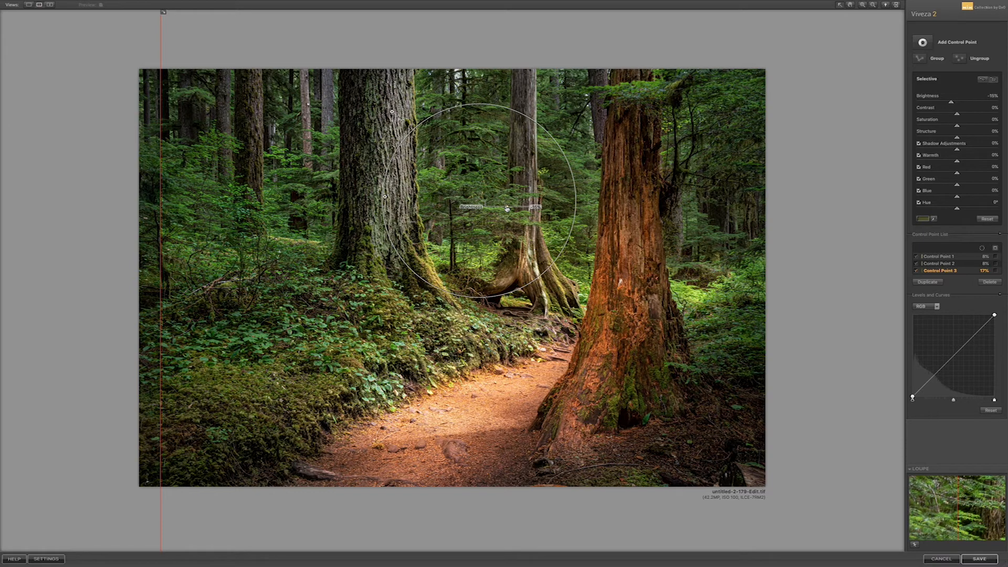
{"action": "left_click_drag", "start_coordinate": [507, 209], "coordinate": [507, 209]}
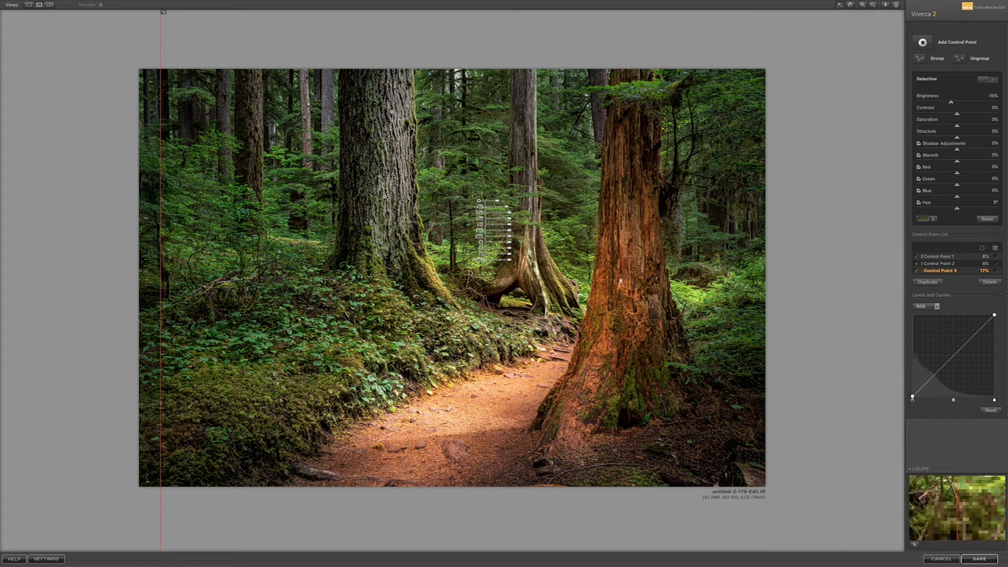
- Add a control point on the bright foliage beside the mossy trunk's base with size 1% and Brightness -21%
{"action": "left_click", "coordinate": [927, 46]}
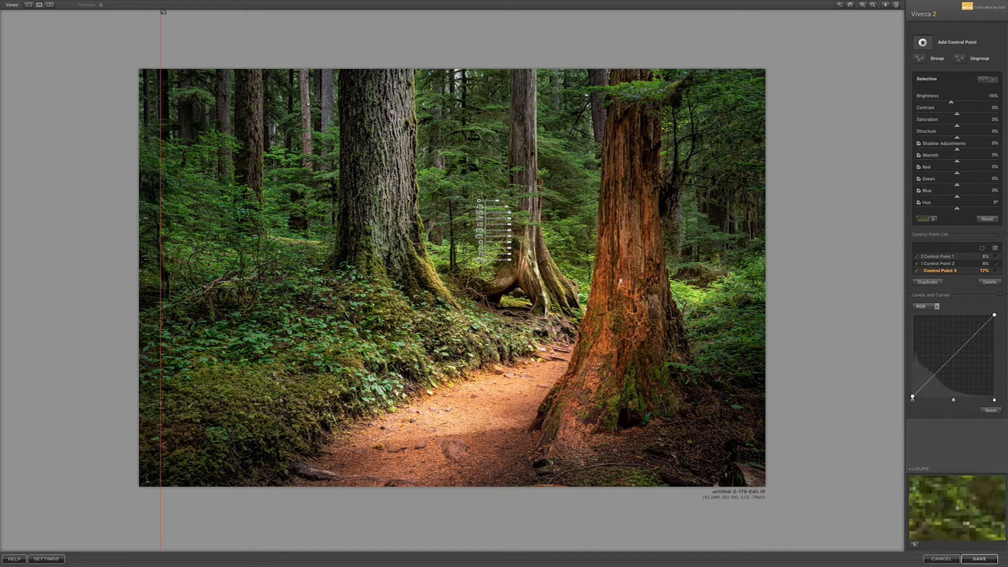
{"action": "left_click", "coordinate": [444, 251]}
{"action": "mouse_move", "coordinate": [464, 251]}
{"action": "left_mouse_down"}
{"action": "mouse_move", "coordinate": [455, 254]}
{"action": "mouse_move", "coordinate": [468, 258]}
{"action": "left_mouse_up"}
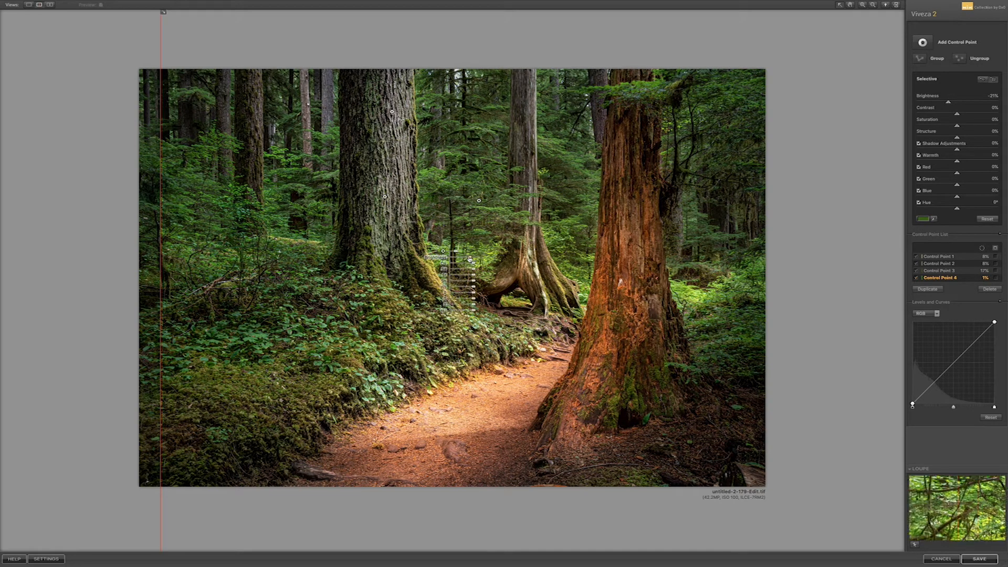
- Copy the small darkening control point to the rear tree's roots and the background foliage left of the mossy trunk, and compare before and after
{"action": "left_click_drag", "start_coordinate": [443, 251], "coordinate": [489, 256]}
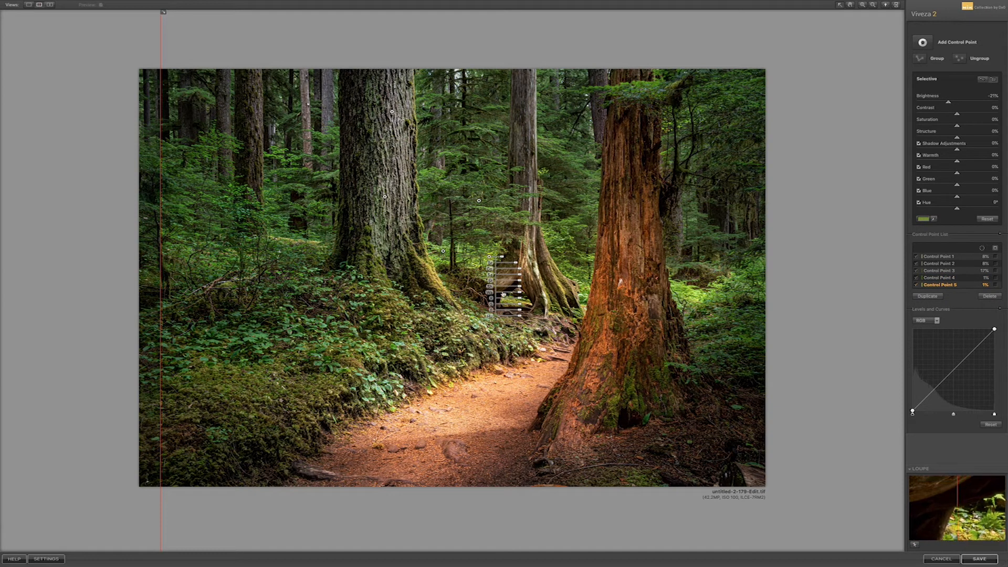
{"action": "left_click_drag", "start_coordinate": [489, 257], "coordinate": [306, 165]}
{"action": "left_click", "coordinate": [165, 284]}
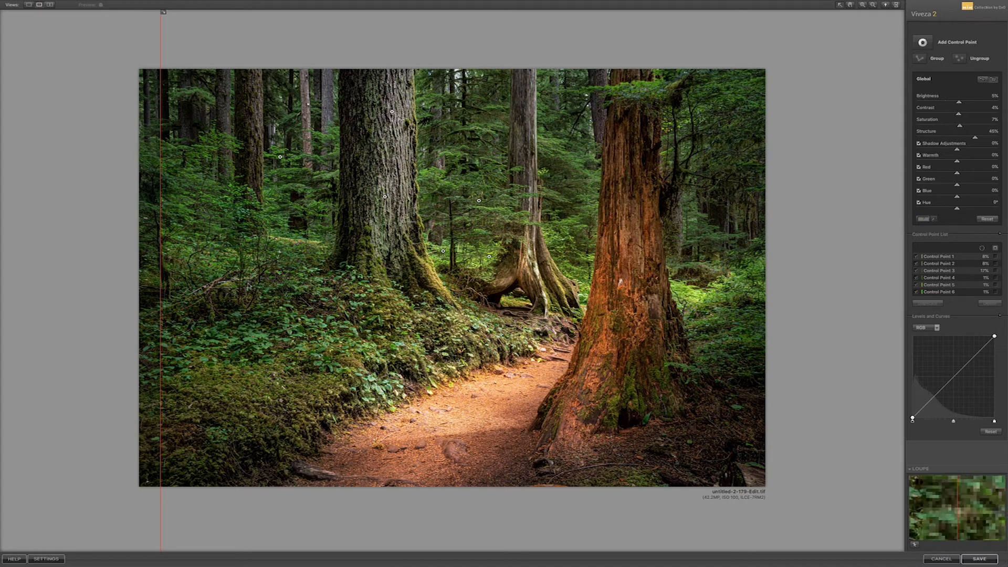
{"action": "left_click_drag", "start_coordinate": [167, 284], "coordinate": [148, 344]}
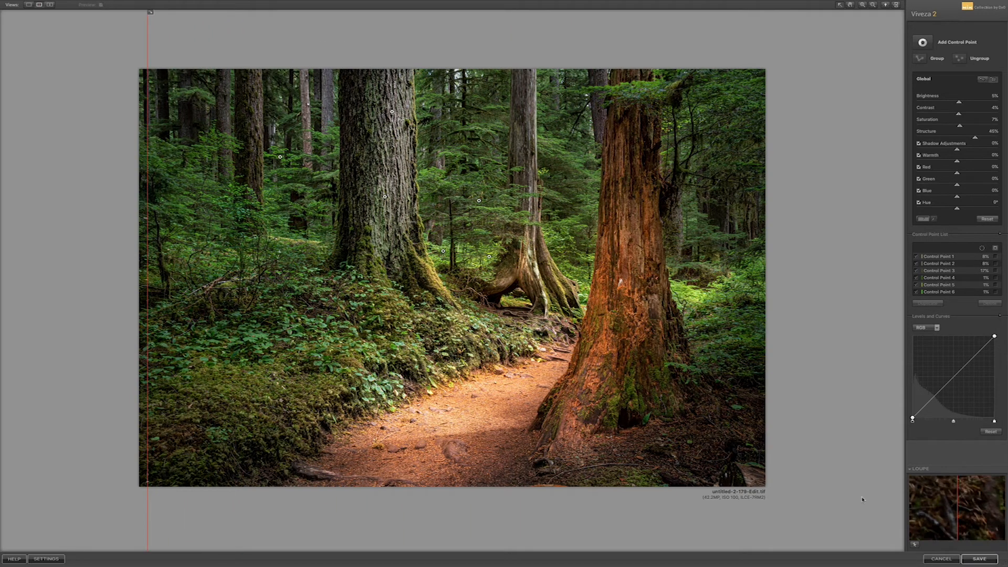
- Save the Viveza edit back to Lightroom and leave the full-screen view of the result
{"action": "left_click", "coordinate": [979, 559]}
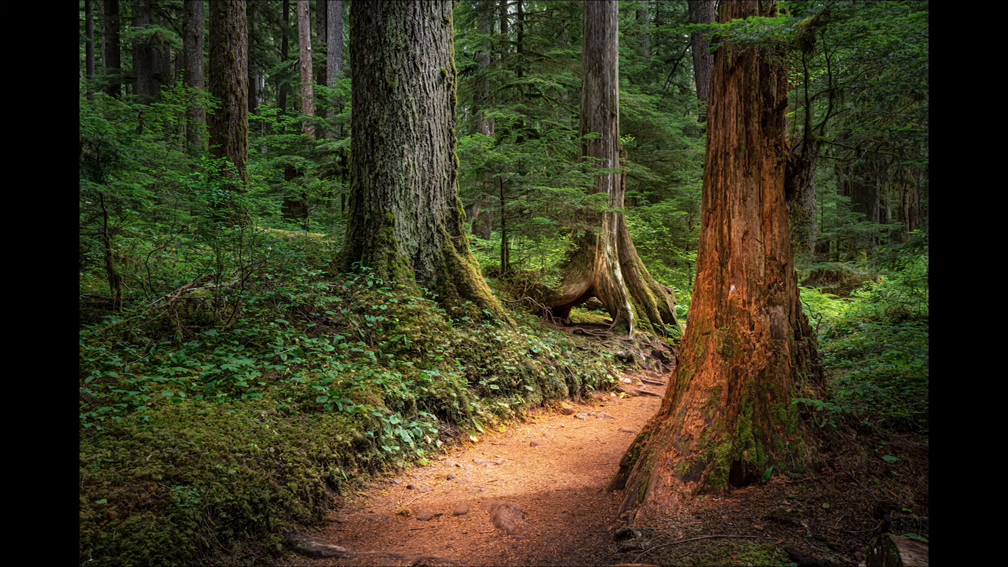
{"action": "key", "text": "f"}
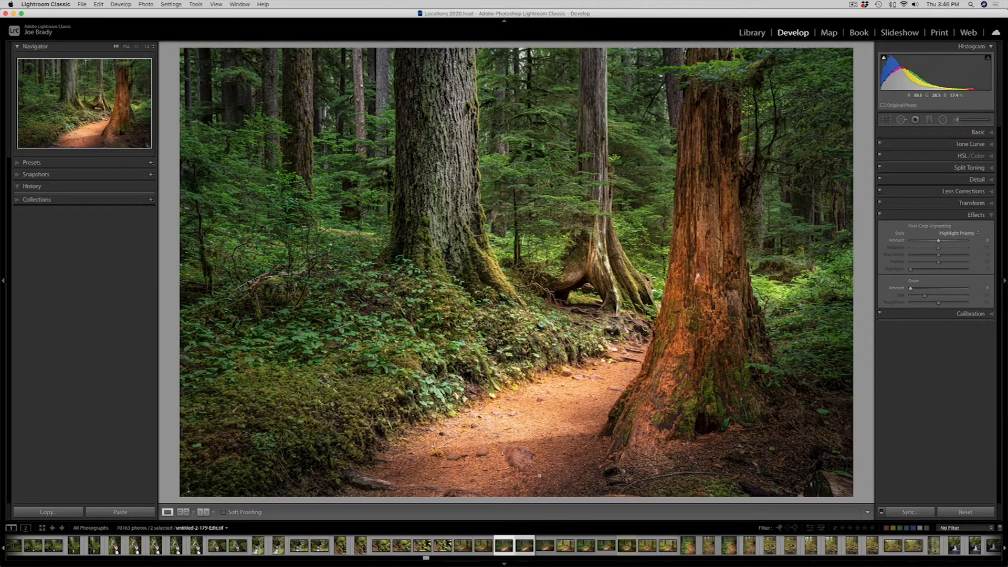
- Create a virtual copy of untitled-2-179-Edit.tif and crop a thin strip off the photo's bottom and top edges with a custom aspect
{"action": "left_click", "coordinate": [504, 546]}
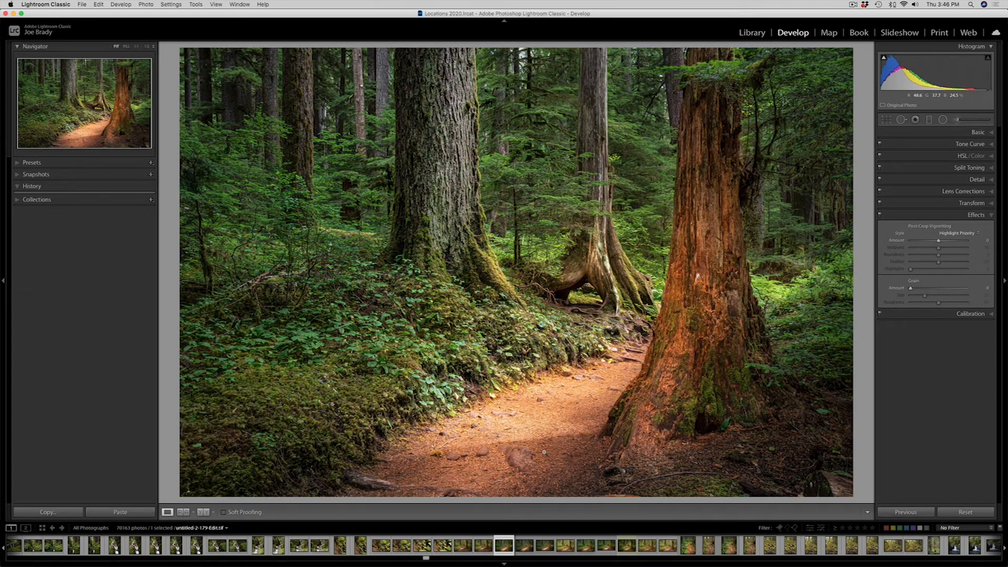
{"action": "key", "text": "super+apostrophe"}
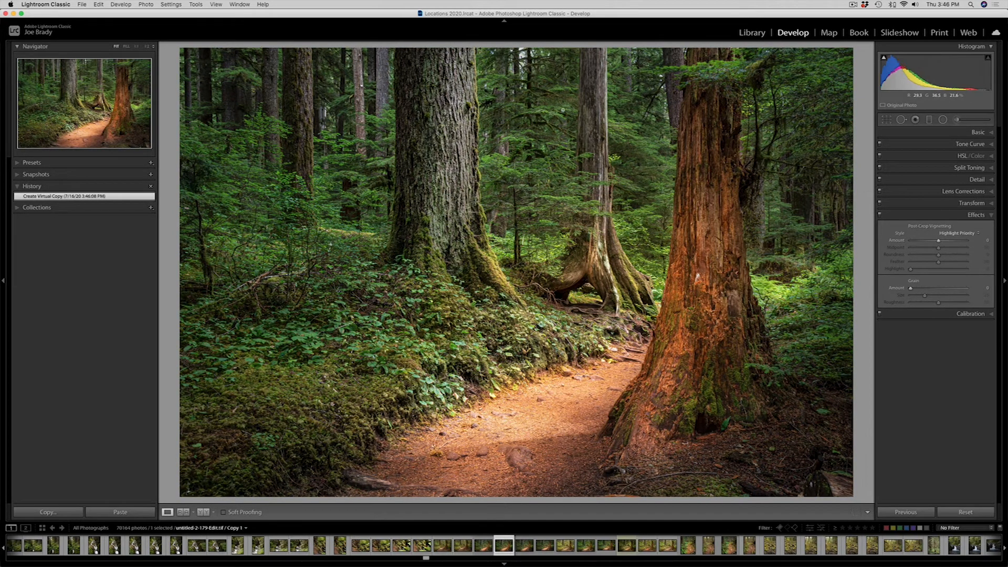
{"action": "key", "text": "r"}
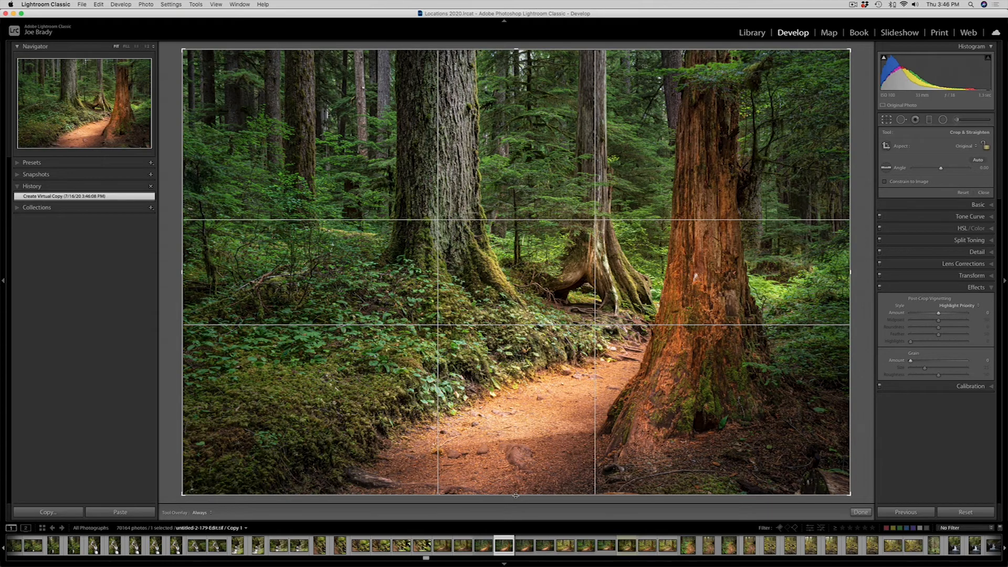
{"action": "left_click_drag", "start_coordinate": [516, 495], "coordinate": [515, 486]}
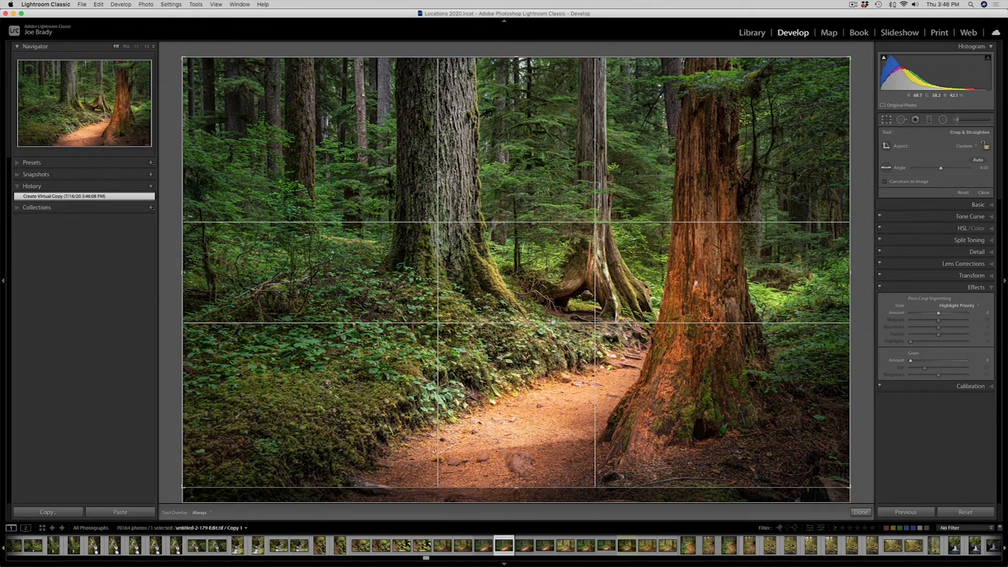
{"action": "left_click_drag", "start_coordinate": [515, 59], "coordinate": [515, 62]}
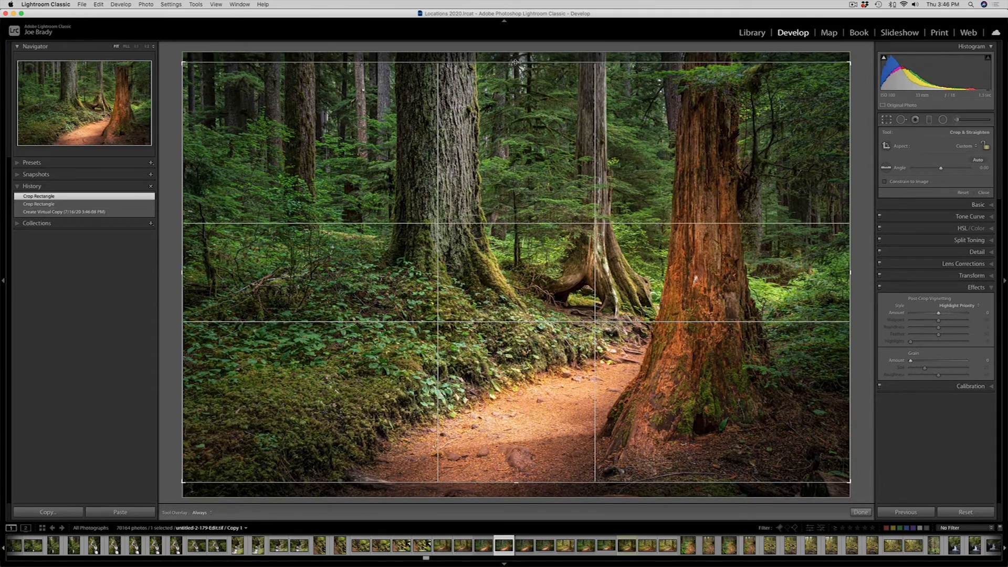
{"action": "left_click", "coordinate": [860, 512]}
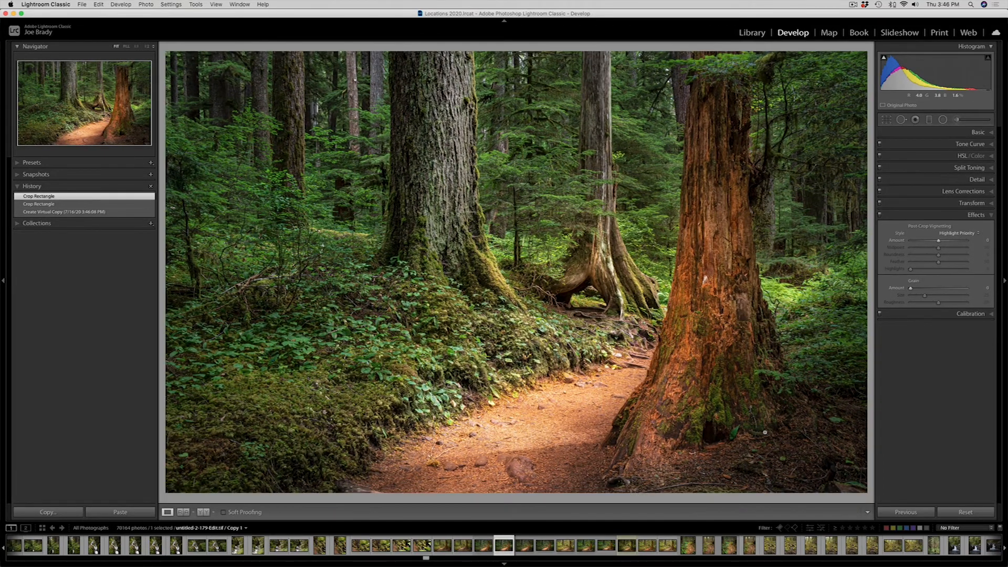
- Set the post-crop vignette amount to -8 on the virtual copy and view the photo full screen
{"action": "left_click_drag", "start_coordinate": [938, 240], "coordinate": [937, 242]}
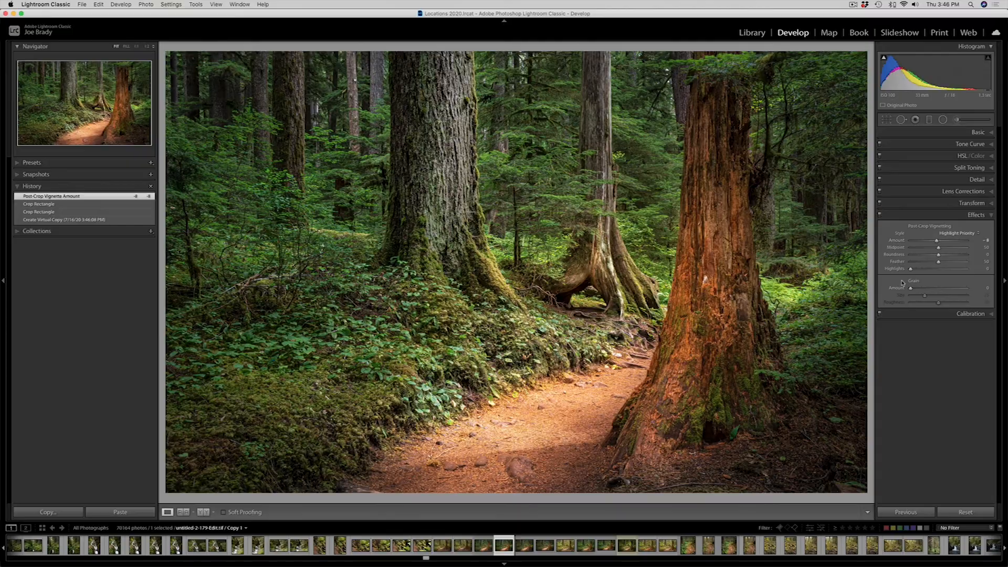
{"action": "key", "text": "f"}
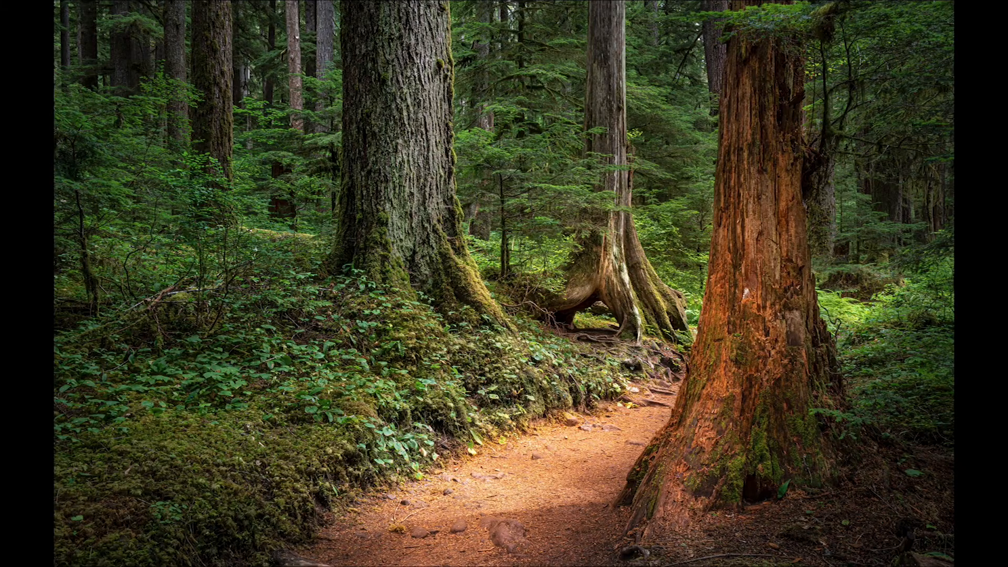